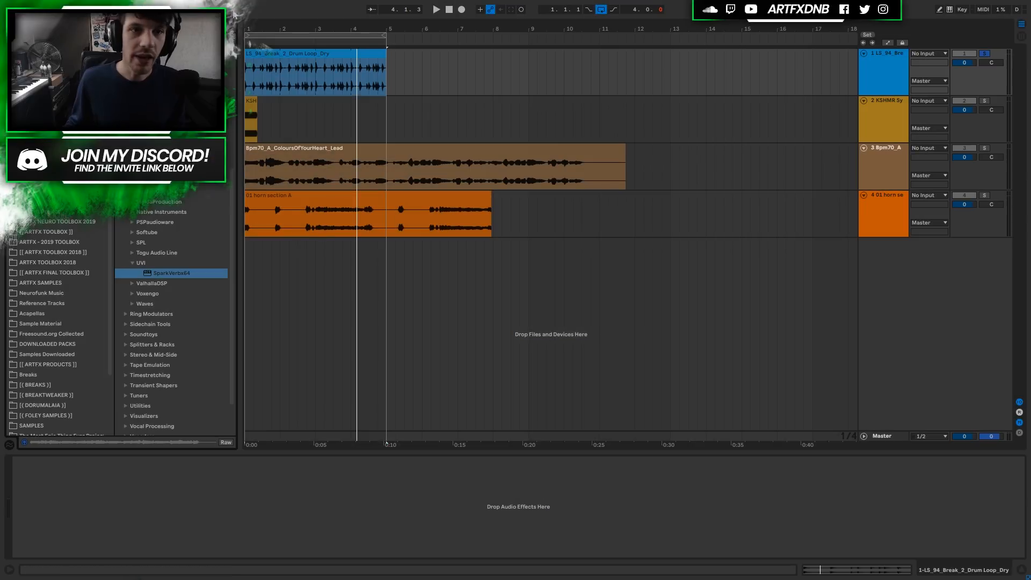
# Play the soloed dry drum loop on the first track and stop it after listening.
pyautogui.click(337, 58)
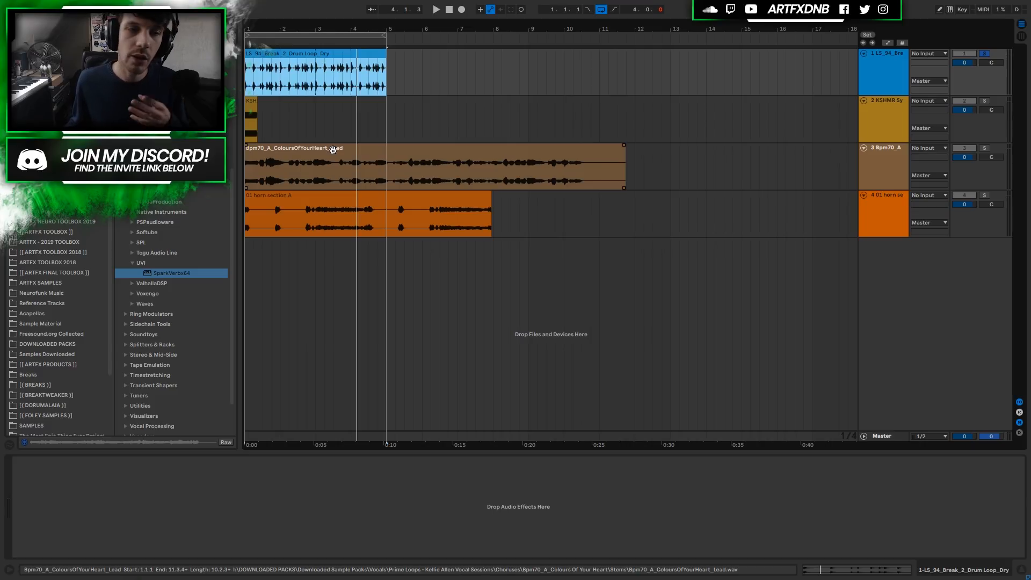
pyautogui.click(871, 72)
pyautogui.click(353, 53)
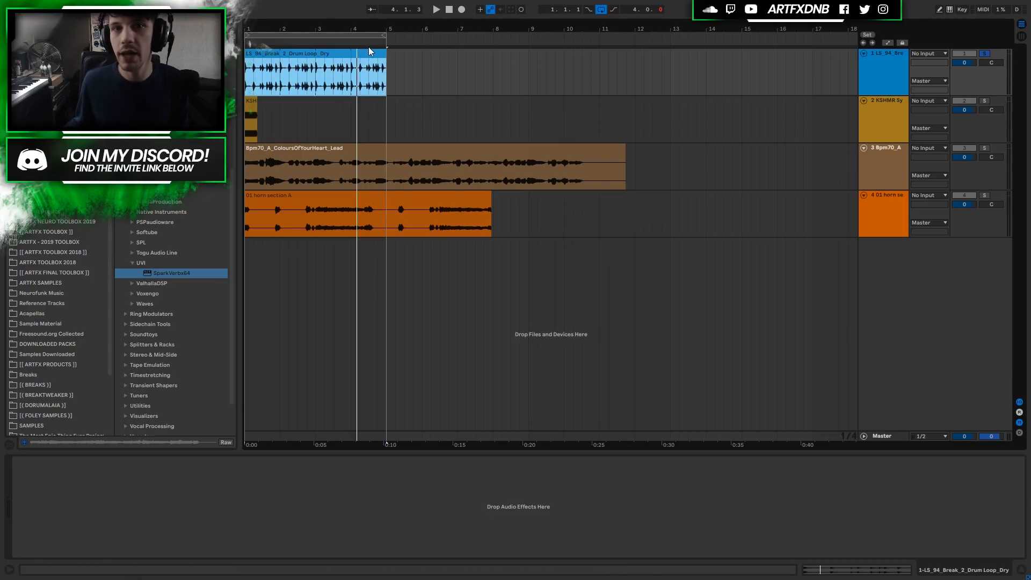
pyautogui.press('space')
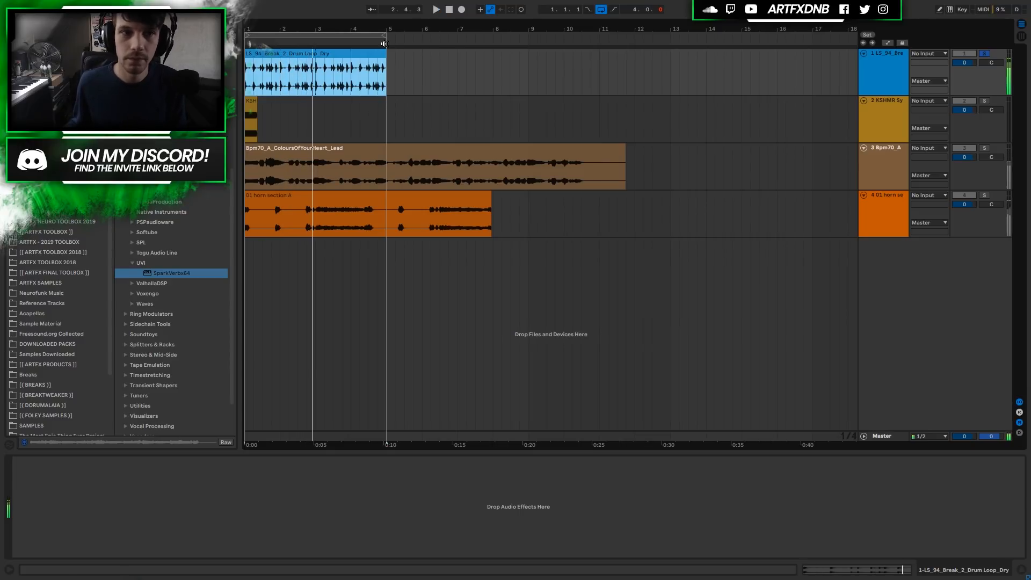
pyautogui.press('space')
# Solo the KSHMR synth shot track and play its clip.
pyautogui.click(984, 101)
pyautogui.click(322, 144)
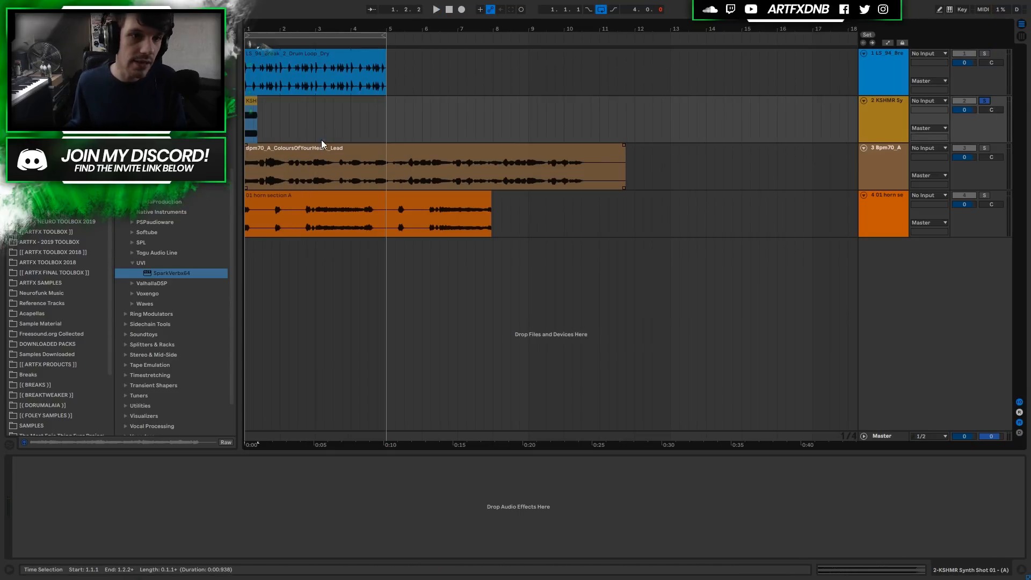
pyautogui.press('space')
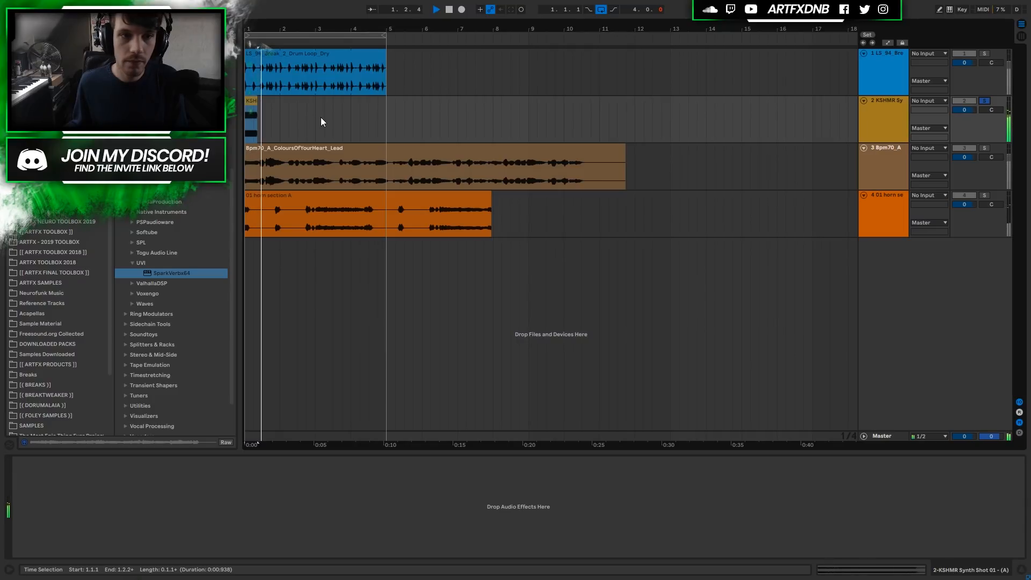
# Solo the vocal lead track and play its clip as a loop, followed by the horn section clip.
pyautogui.click(983, 154)
pyautogui.click(984, 150)
pyautogui.click(417, 154)
pyautogui.hotkey('ctrl', 'l')
pyautogui.press('space')
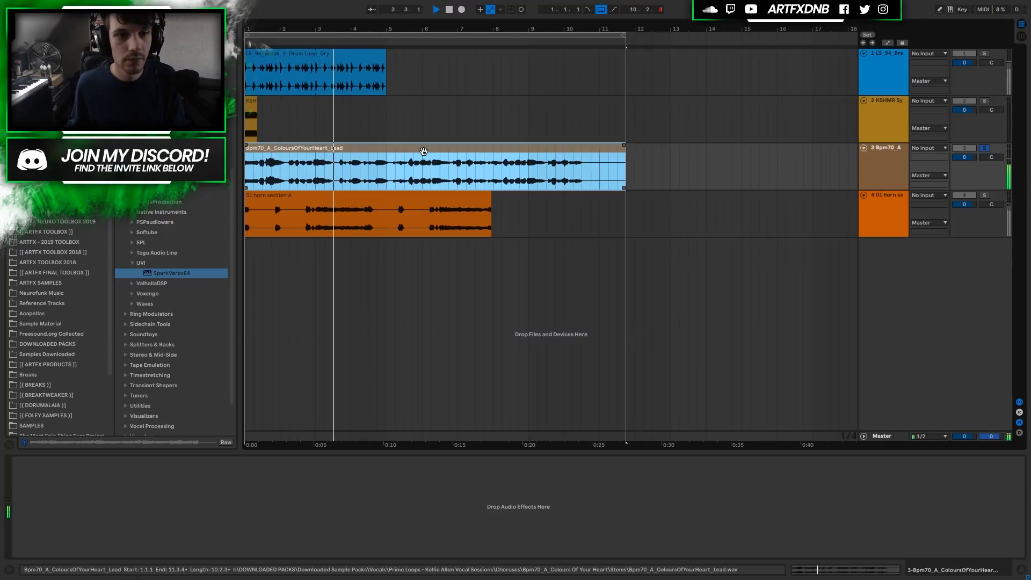
pyautogui.click(279, 201)
pyautogui.press('space')
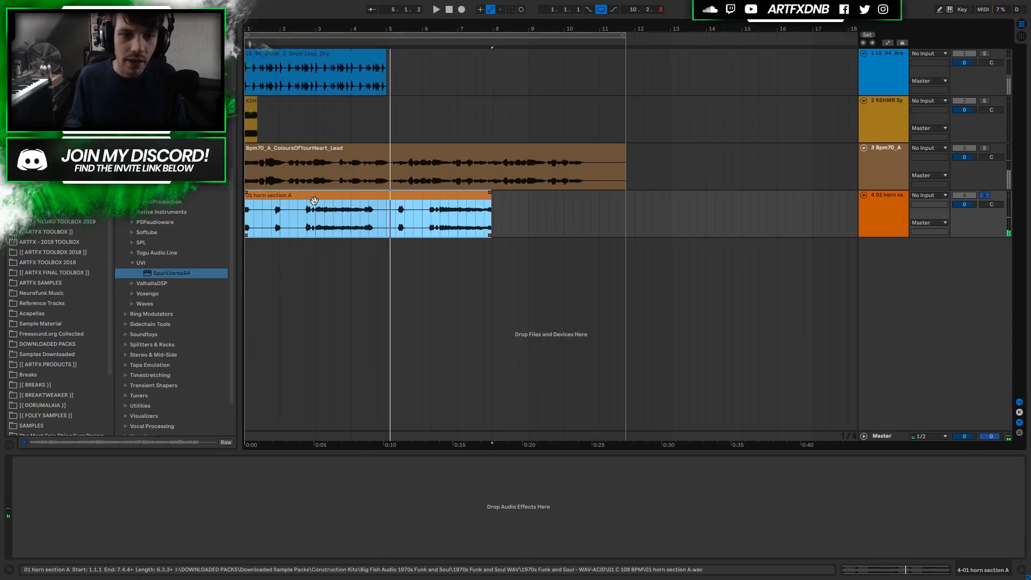
# Add a Gate to the horn section track and, during playback, set its threshold to -39.8 dB and floor to -inf dB.
pyautogui.click(886, 218)
pyautogui.click(32, 139)
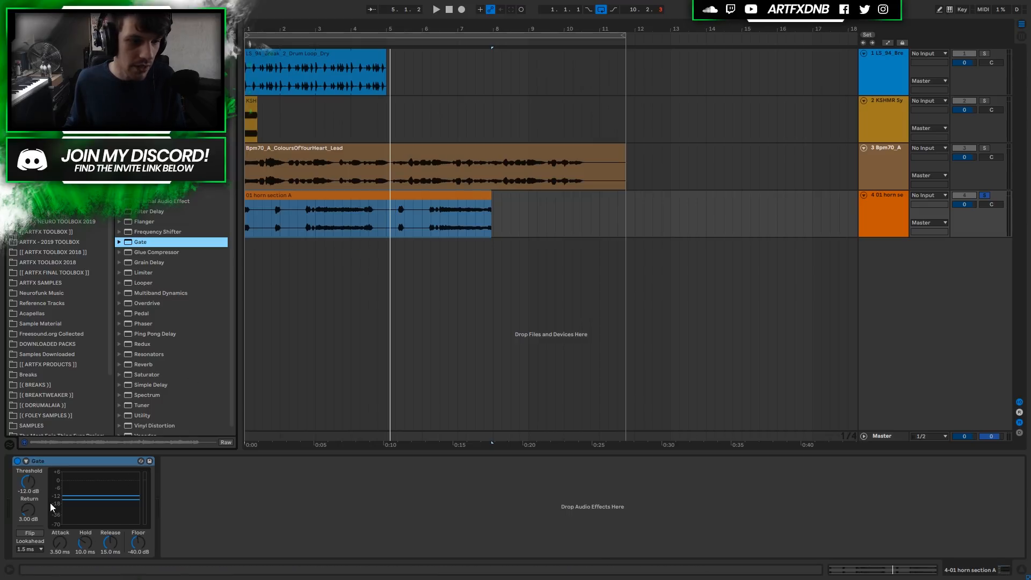
pyautogui.press('space')
pyautogui.moveTo(22, 485); pyautogui.dragTo(23, 484)
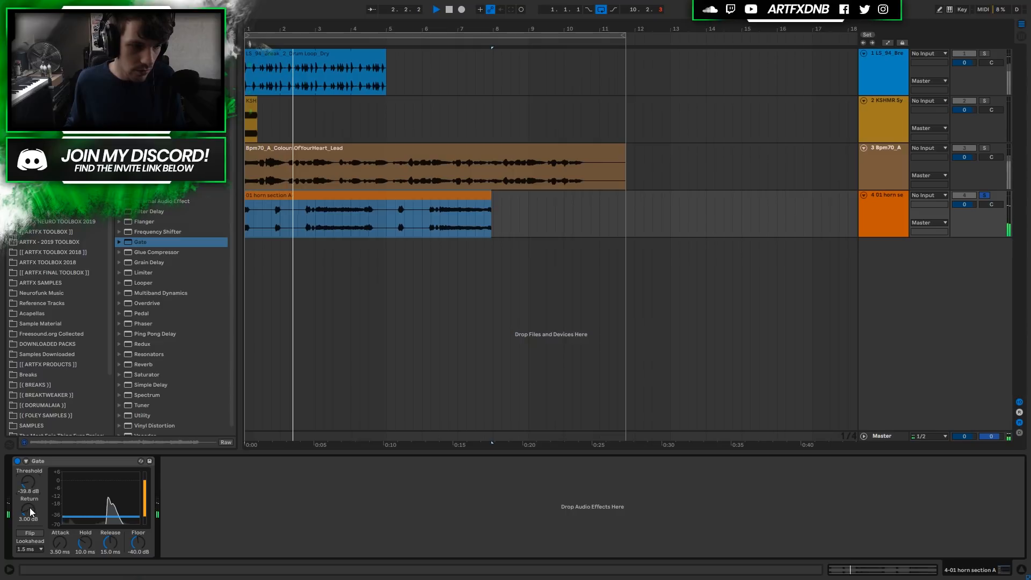
pyautogui.moveTo(138, 541); pyautogui.dragTo(138, 558)
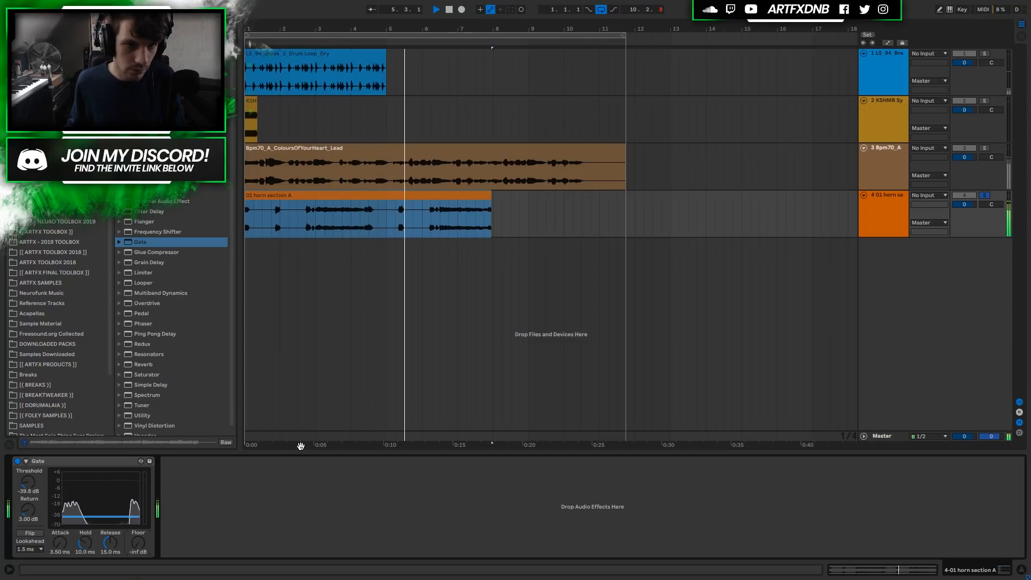
pyautogui.press('space')
# Solo the drum loop track and add the UVI SparkVerbx64 reverb to it.
pyautogui.click(893, 215)
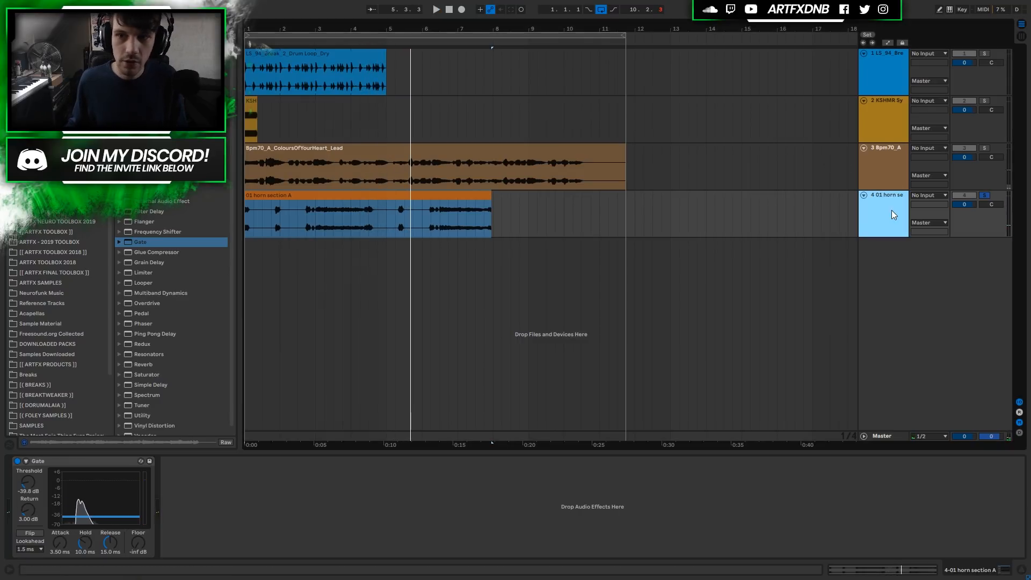
pyautogui.click(901, 58)
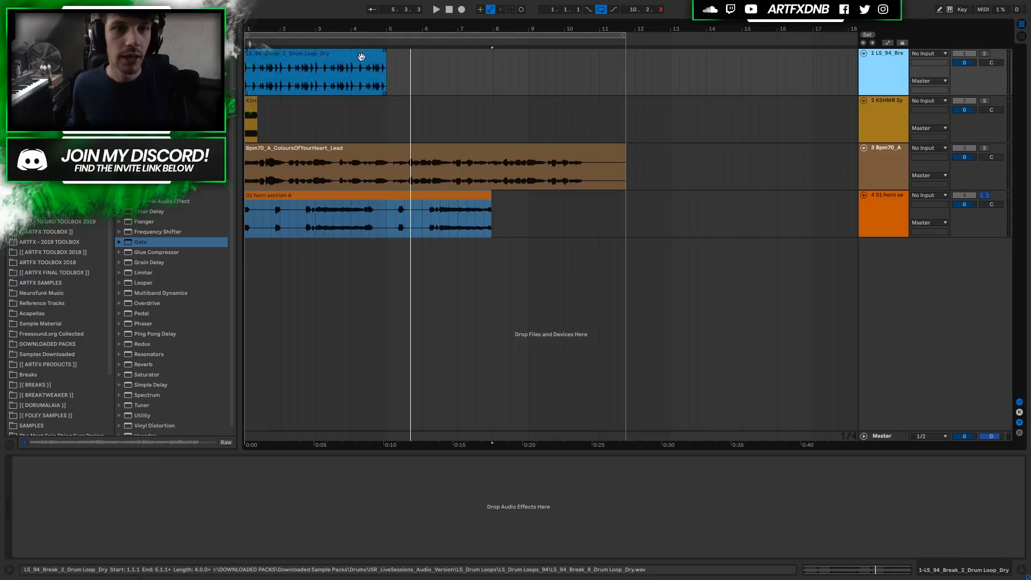
pyautogui.click(384, 58)
pyautogui.click(986, 54)
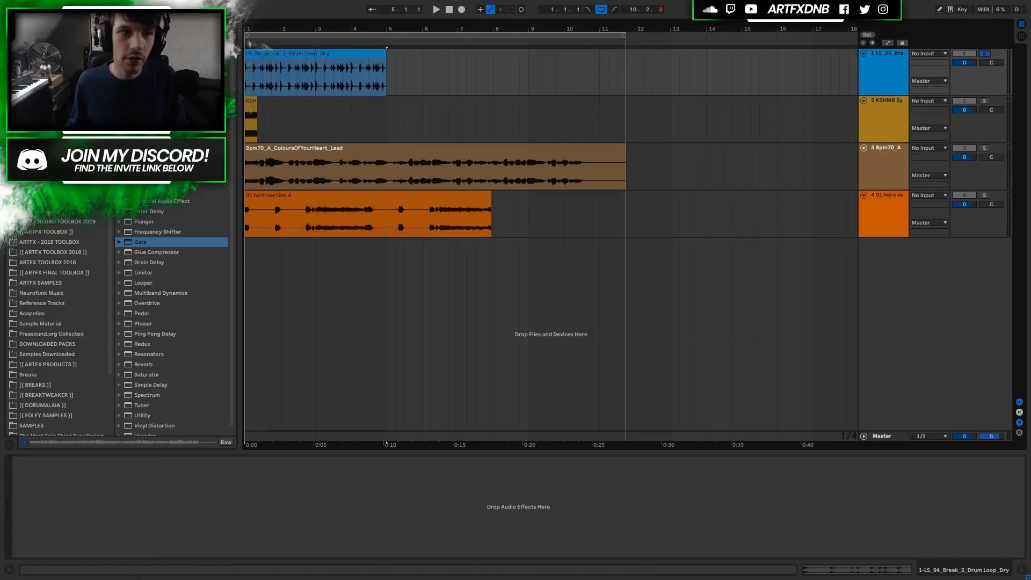
pyautogui.click(31, 148)
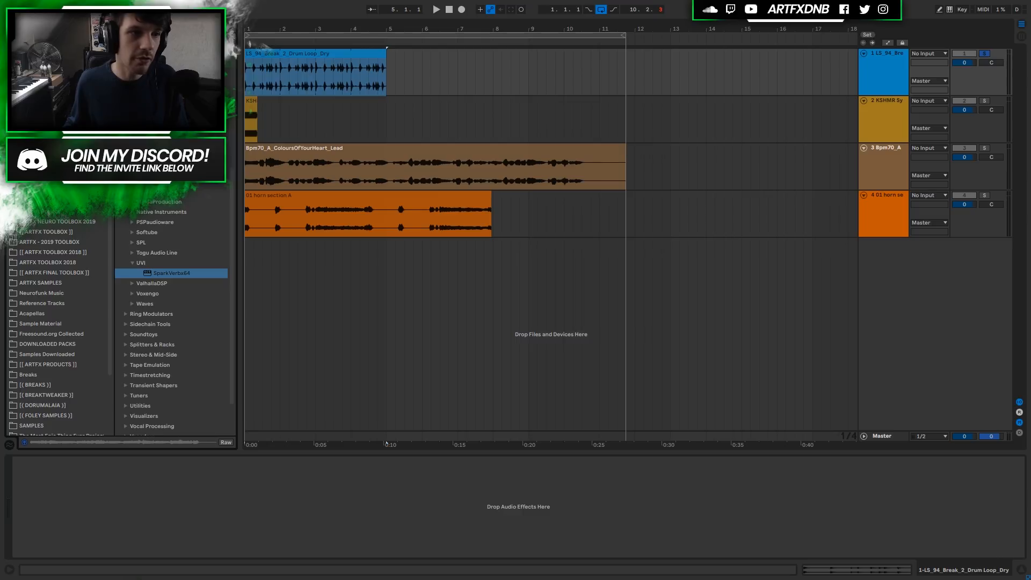
pyautogui.moveTo(162, 273); pyautogui.dragTo(171, 271)
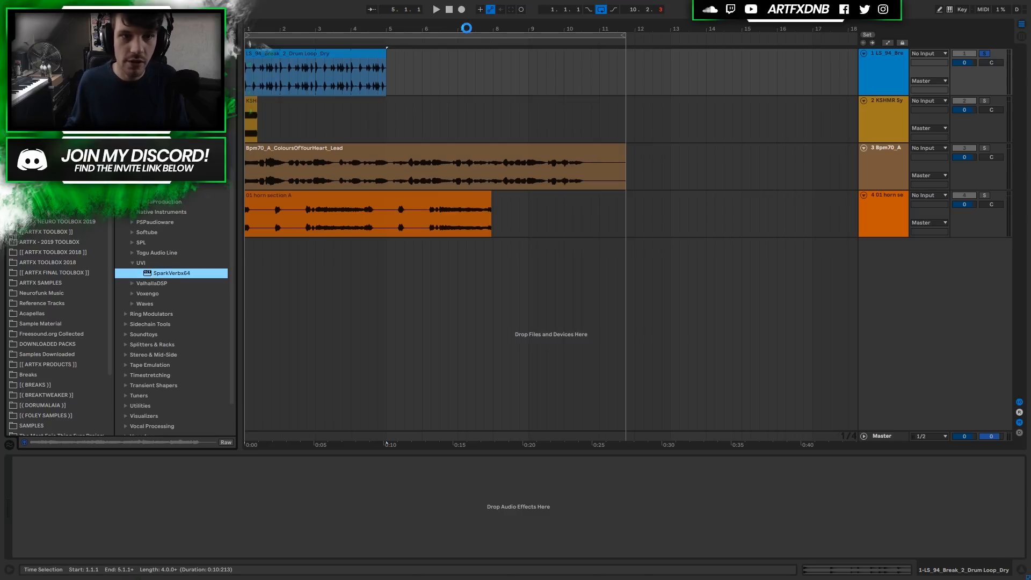
pyautogui.moveTo(358, 91); pyautogui.dragTo(368, 169)
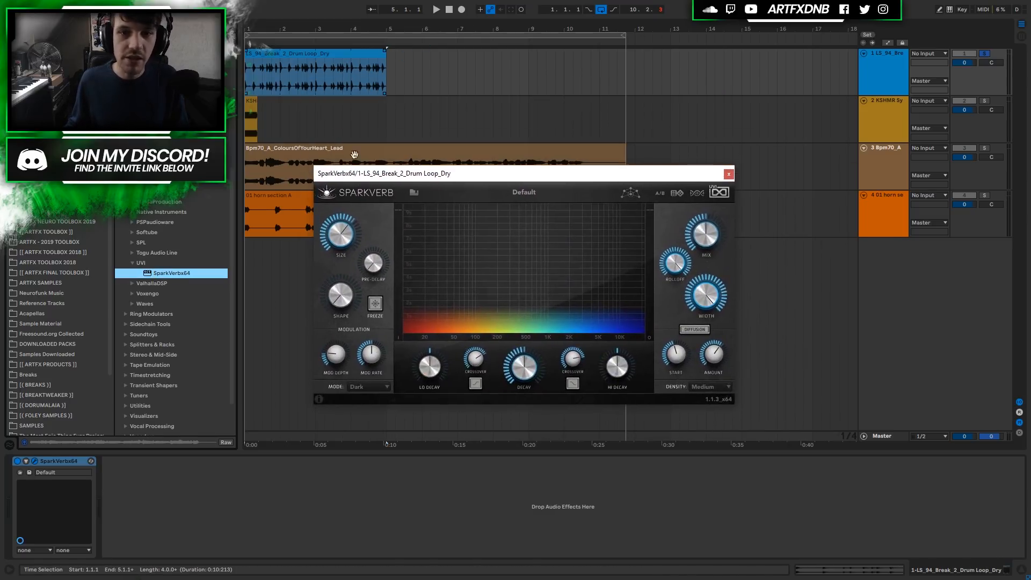
# Loop the arrangement over the drum clip and load SparkVerb's Drums Bright preset from the Drums - Percussions category.
pyautogui.click(305, 61)
pyautogui.hotkey('ctrl', 'l')
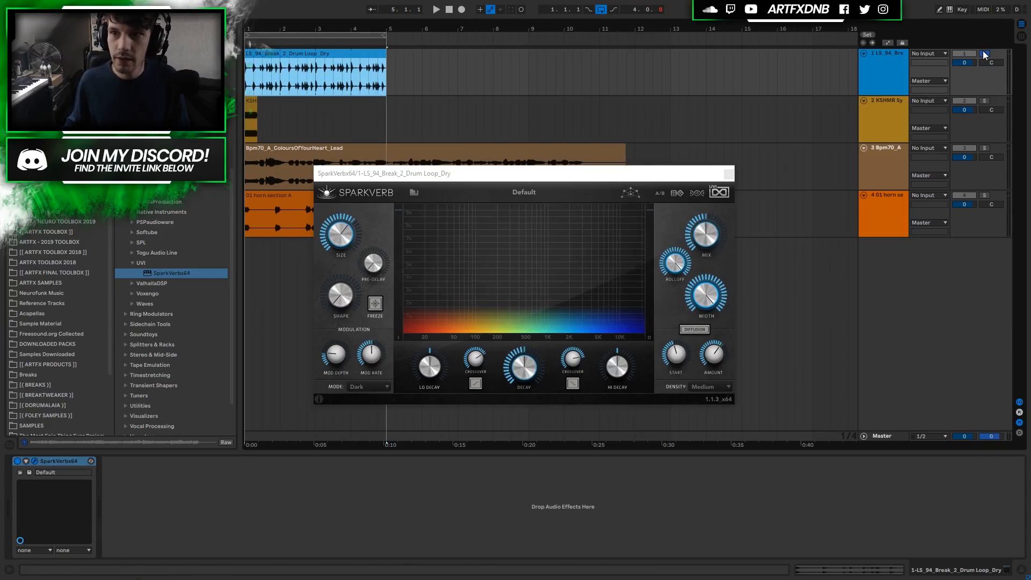
pyautogui.click(514, 193)
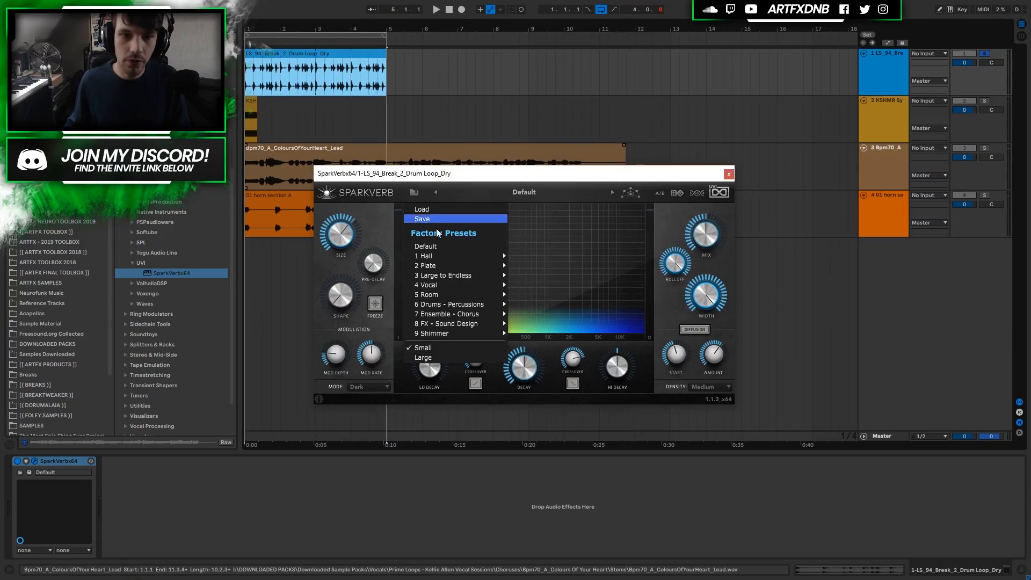
pyautogui.moveTo(462, 304)
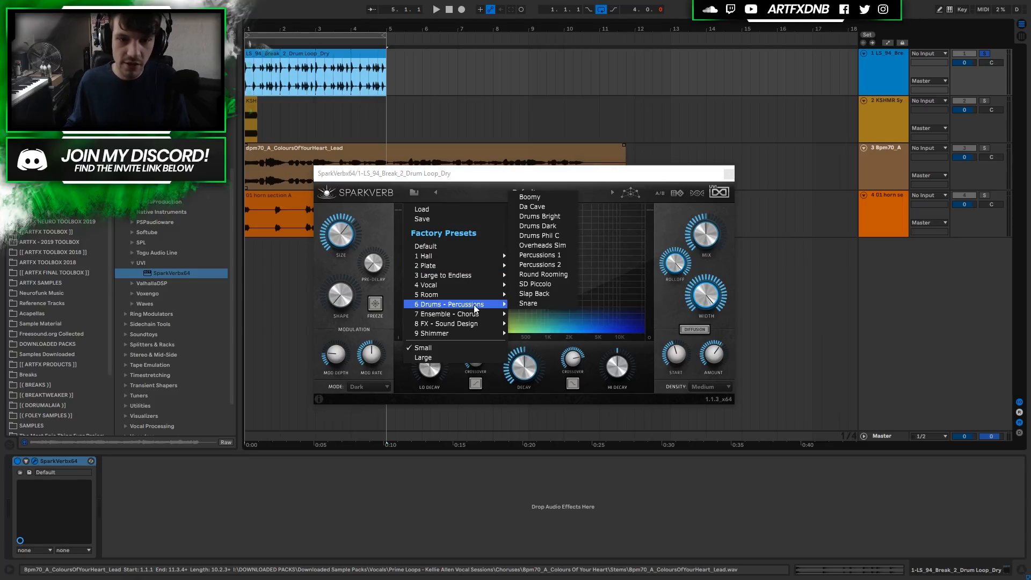
pyautogui.click(545, 217)
pyautogui.moveTo(530, 175); pyautogui.dragTo(587, 170)
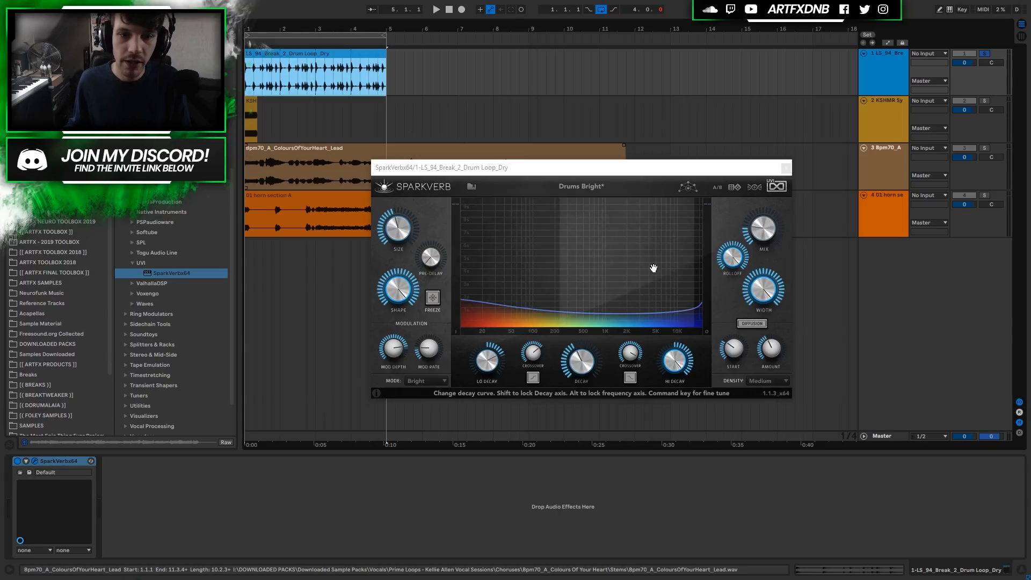
# Set SparkVerb's mix to 0%, play the drum loop and blend in a small amount of reverb.
pyautogui.moveTo(751, 231)
pyautogui.moveTo(751, 230); pyautogui.dragTo(749, 276)
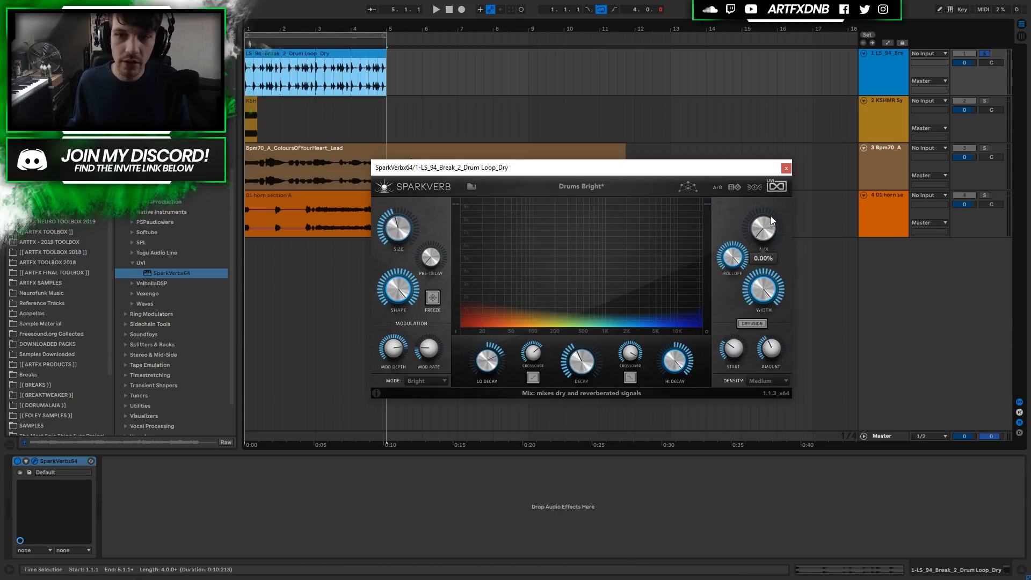
pyautogui.click(293, 51)
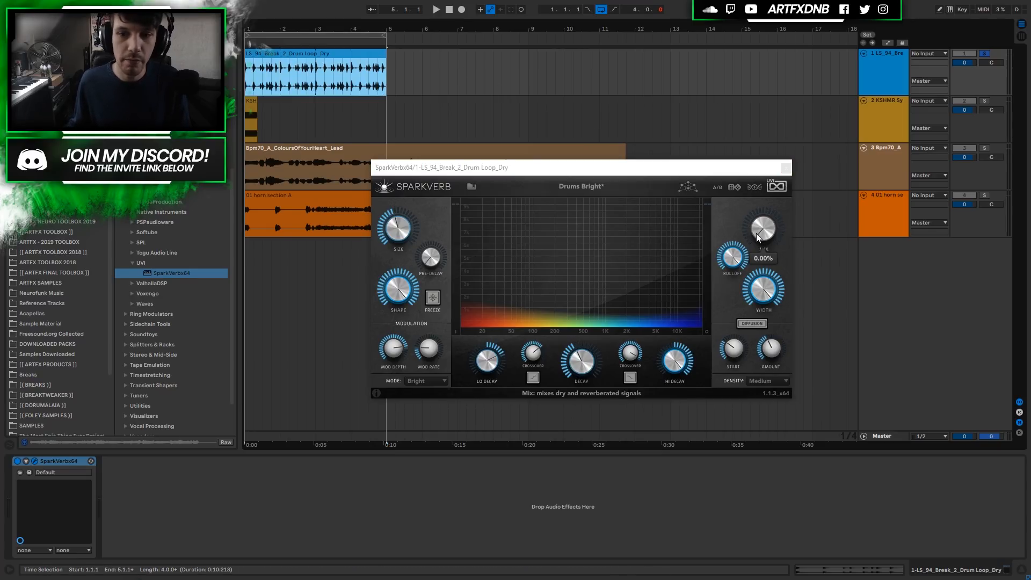
pyautogui.press('space')
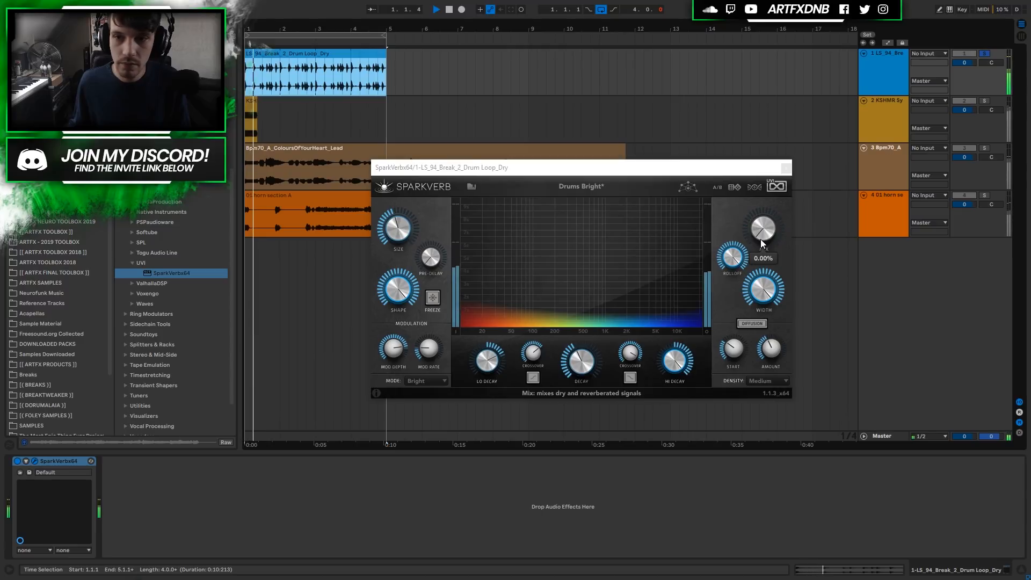
pyautogui.moveTo(763, 236)
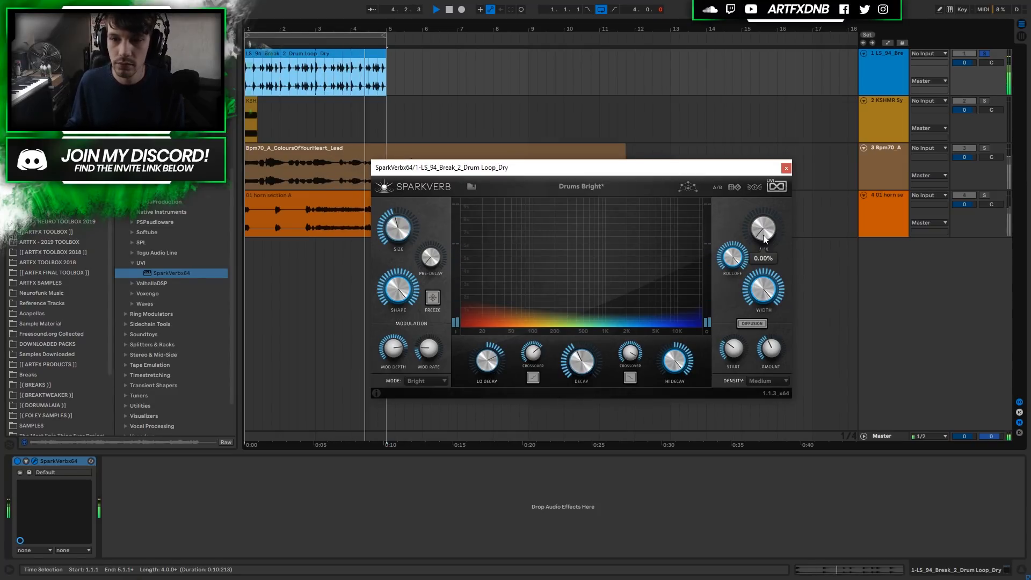
pyautogui.moveTo(763, 236); pyautogui.dragTo(750, 220)
pyautogui.press('space')
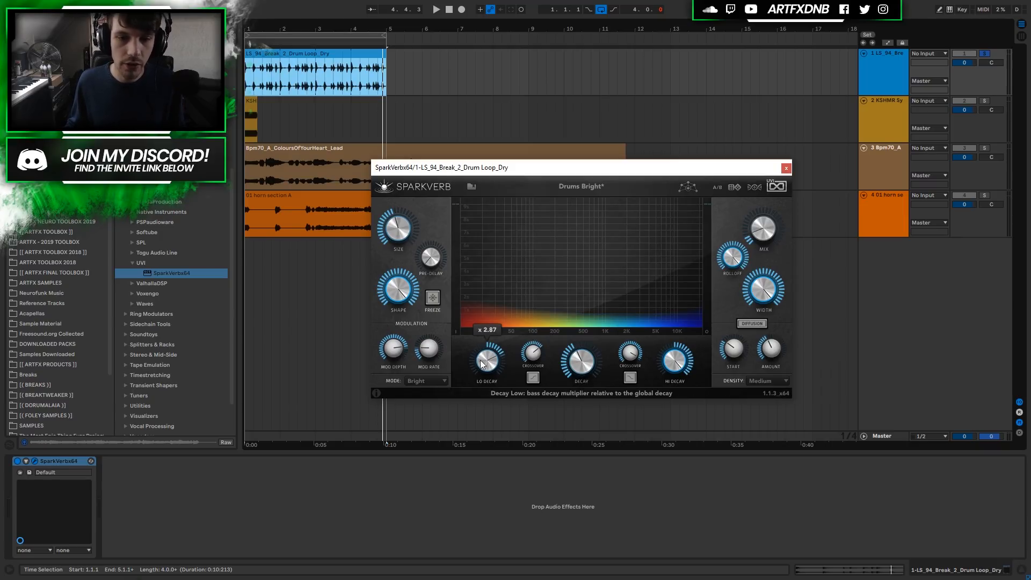
# Raise SparkVerb's low decay multiplier to x4.81 and adjust it further while the drum loop plays.
pyautogui.moveTo(484, 372); pyautogui.dragTo(493, 346)
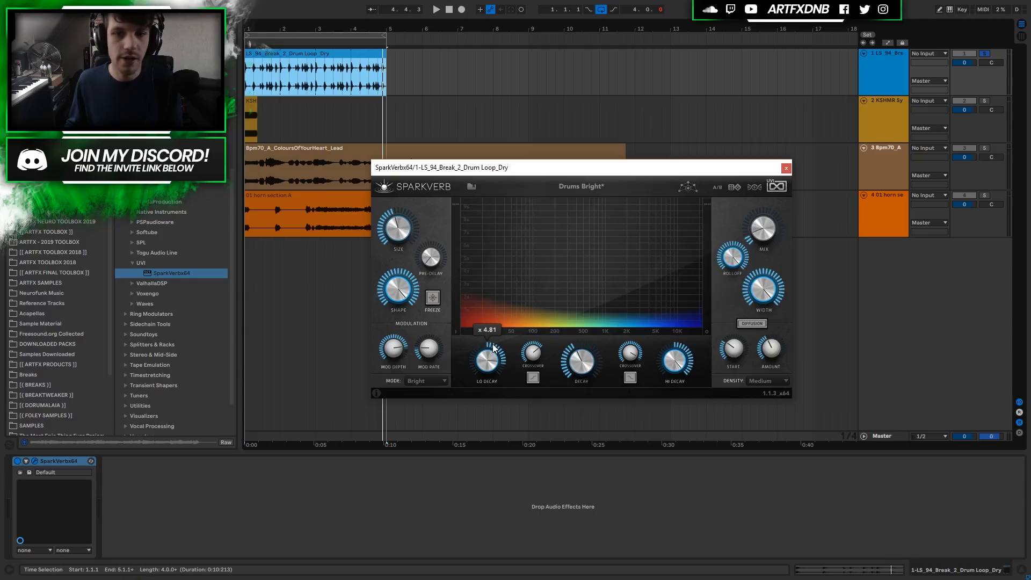
pyautogui.moveTo(525, 302); pyautogui.dragTo(466, 394)
pyautogui.press('space')
pyautogui.moveTo(482, 365)
pyautogui.moveTo(482, 365)
pyautogui.mouseDown()
pyautogui.moveTo(478, 324)
pyautogui.moveTo(481, 337)
pyautogui.moveTo(513, 349)
pyautogui.moveTo(492, 351)
pyautogui.mouseUp()
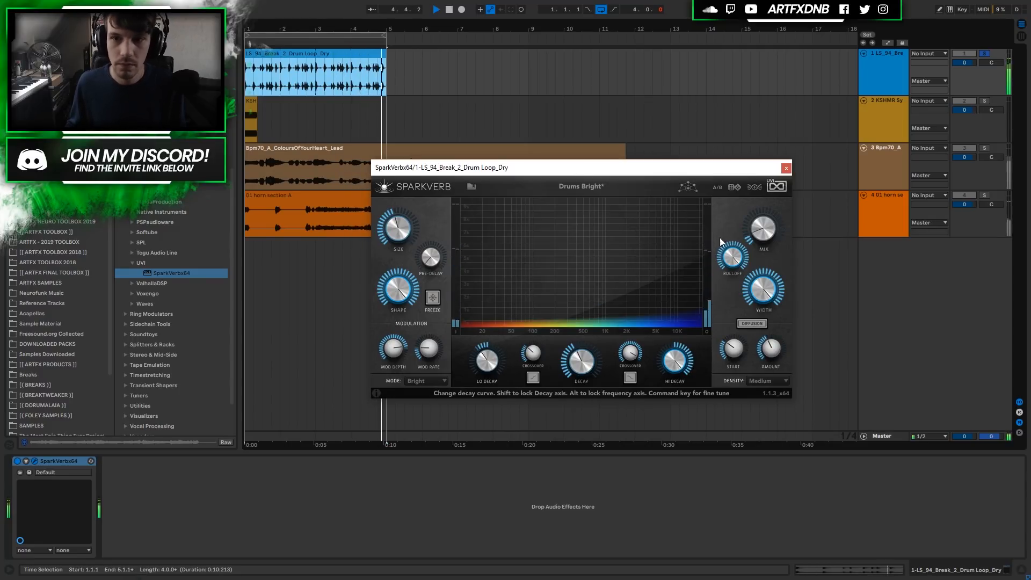
# Set SparkVerb's mix to 18%, low decay to x0.27 and low crossover to 65.53 Hz while the drums play.
pyautogui.moveTo(755, 232); pyautogui.dragTo(736, 224)
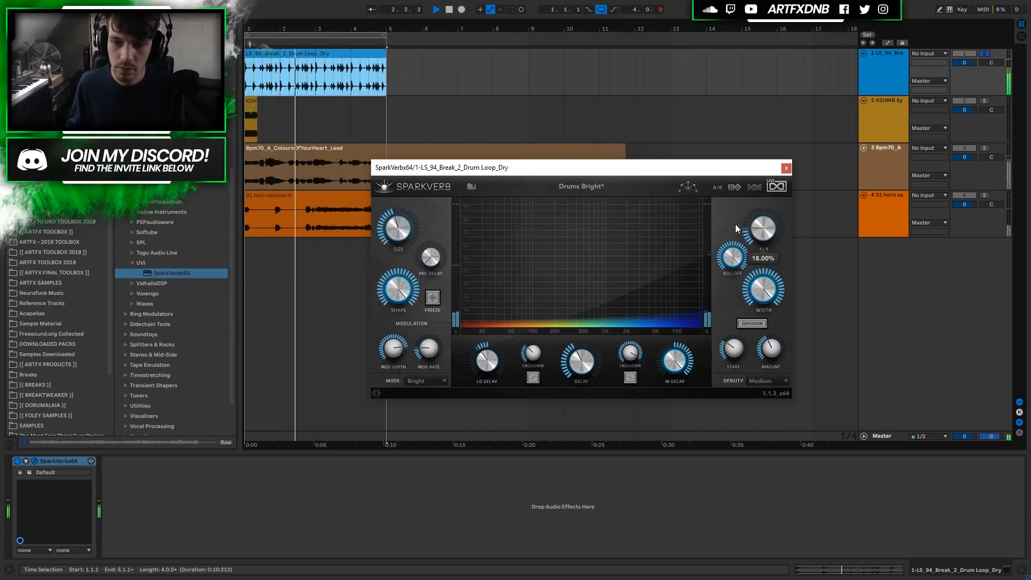
pyautogui.moveTo(488, 358); pyautogui.dragTo(497, 381)
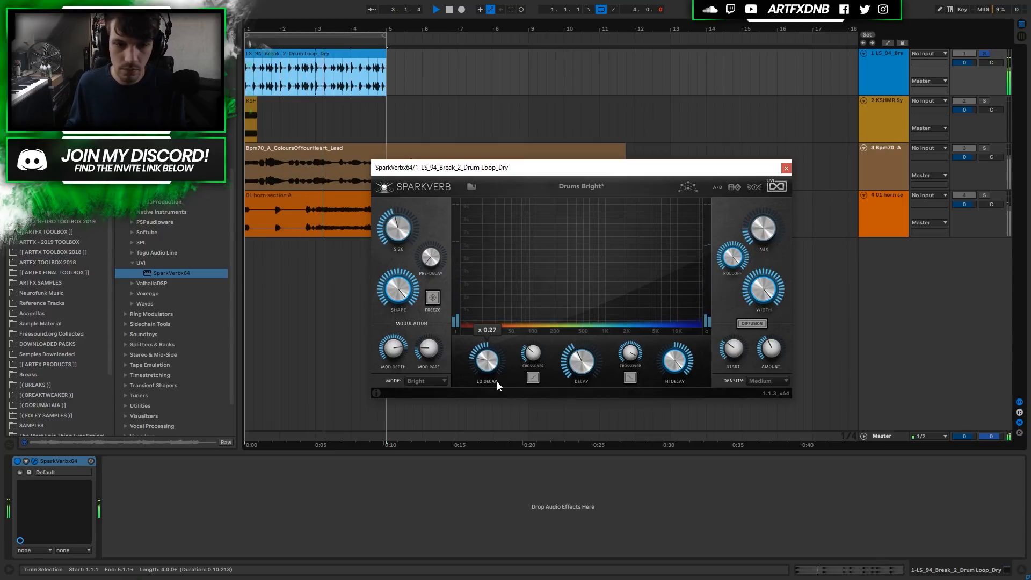
pyautogui.moveTo(539, 350)
pyautogui.moveTo(540, 350); pyautogui.dragTo(520, 339)
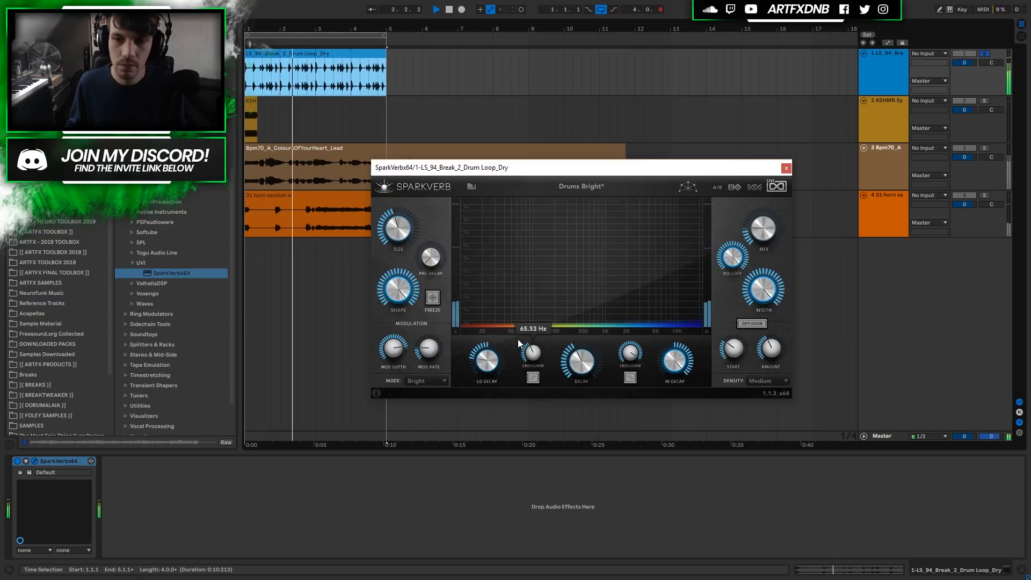
pyautogui.press('space')
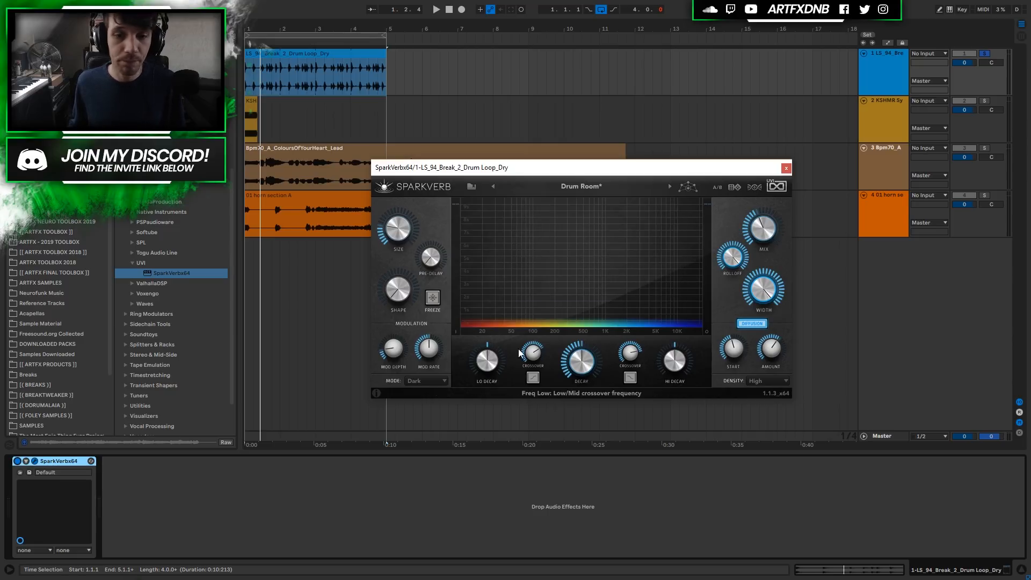
# Play the drum loop through SparkVerb's Drum Room preset and set the decay to 0.29 s.
pyautogui.press('space')
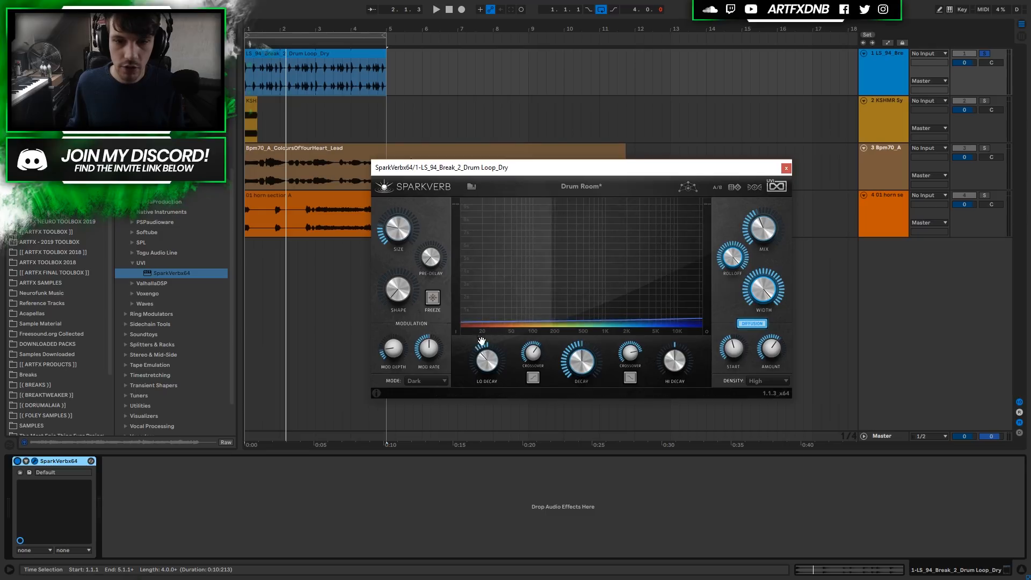
pyautogui.press('space')
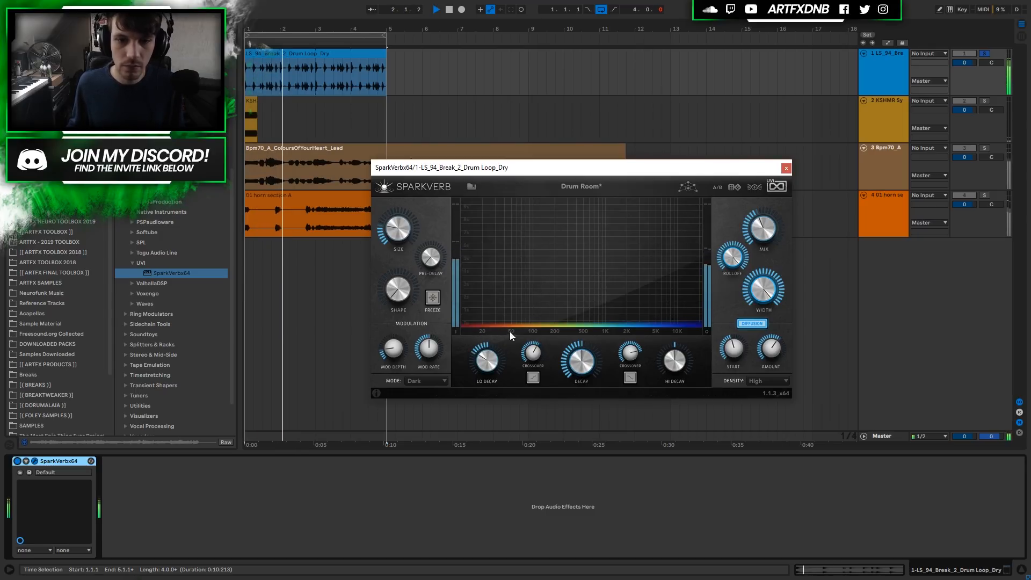
pyautogui.moveTo(760, 246)
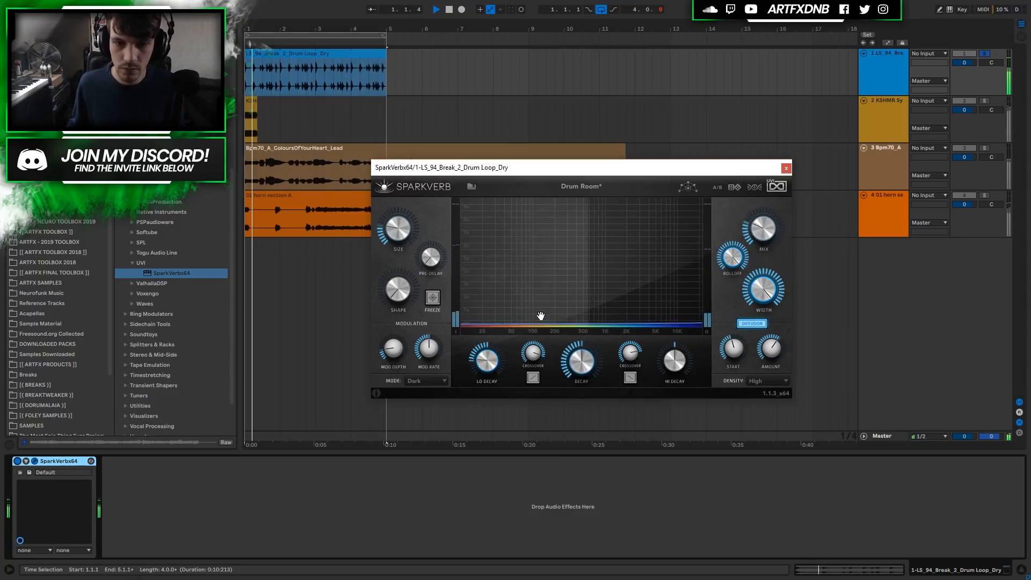
pyautogui.moveTo(577, 363); pyautogui.dragTo(576, 389)
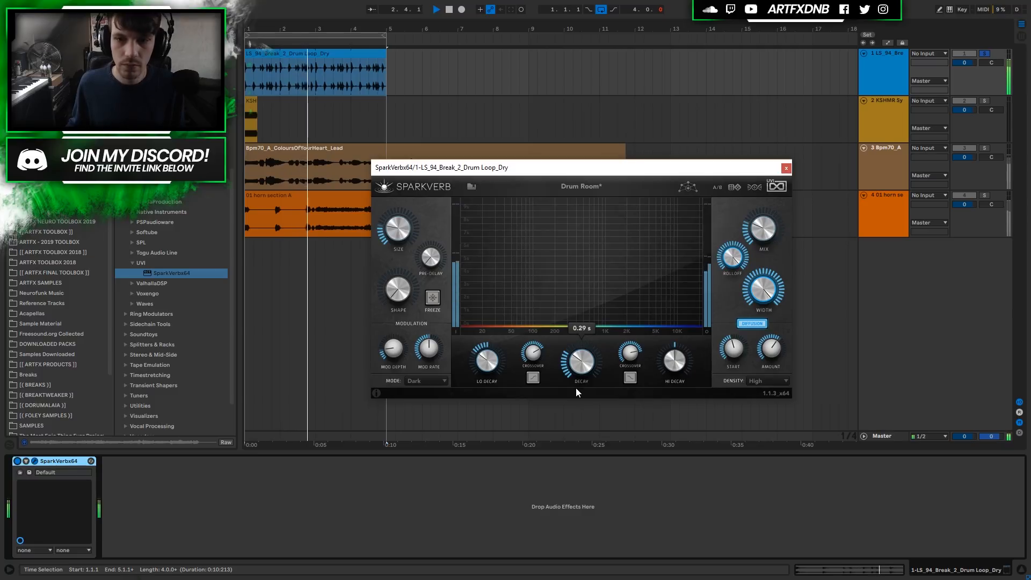
# Adjust SparkVerb's mix and raise its shape while the drum loop plays.
pyautogui.moveTo(763, 231); pyautogui.dragTo(726, 322)
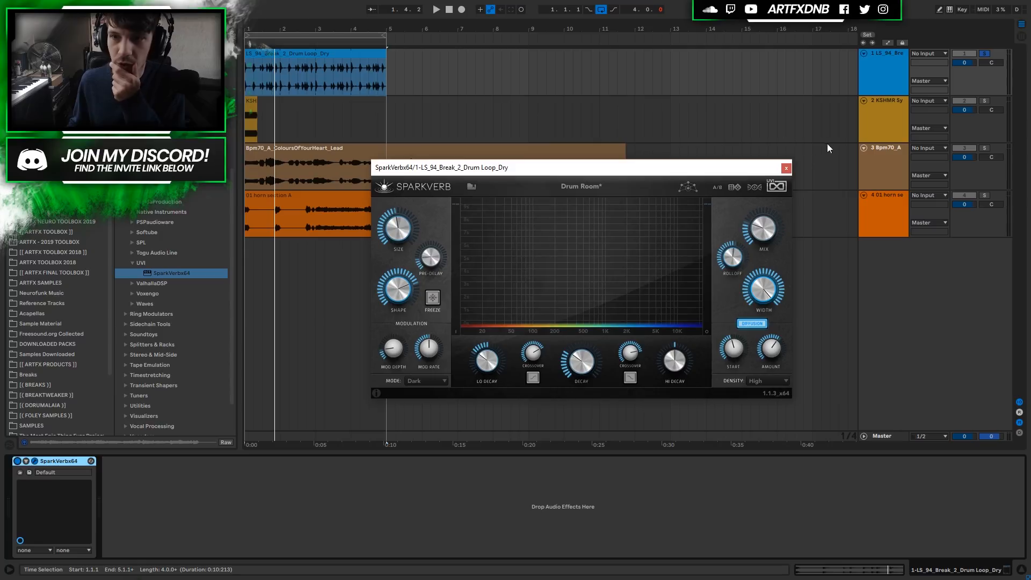
# Move the KSHMR synth track below the other tracks and place the soloed horn section track directly under the drum loop.
pyautogui.moveTo(912, 110); pyautogui.dragTo(887, 283)
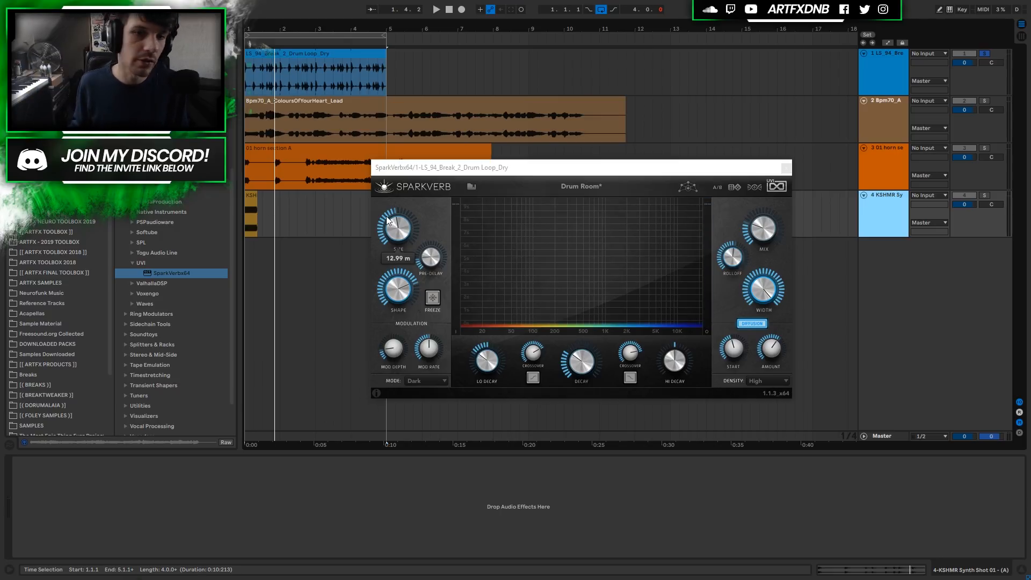
pyautogui.click(898, 108)
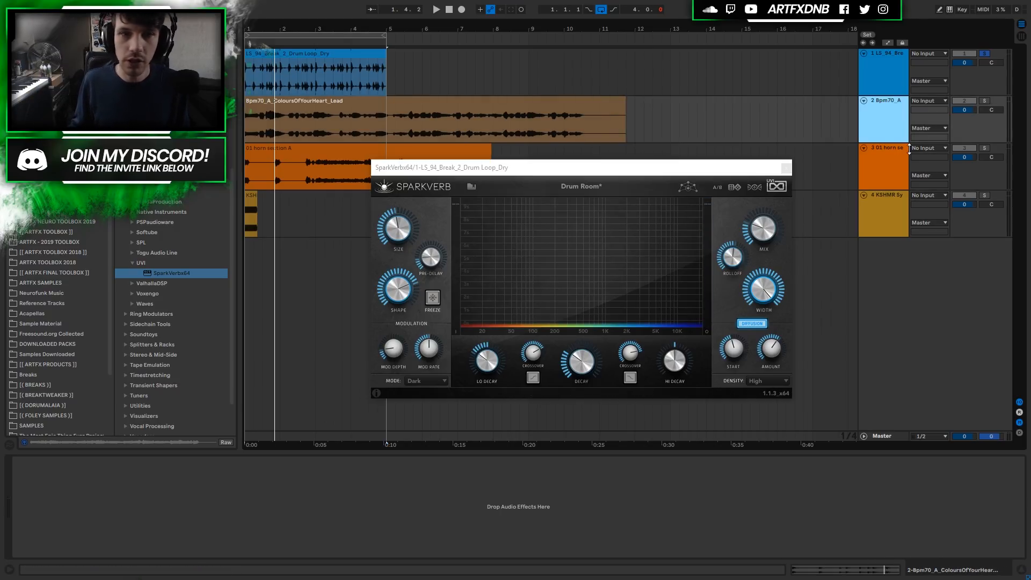
pyautogui.moveTo(894, 157); pyautogui.dragTo(897, 98)
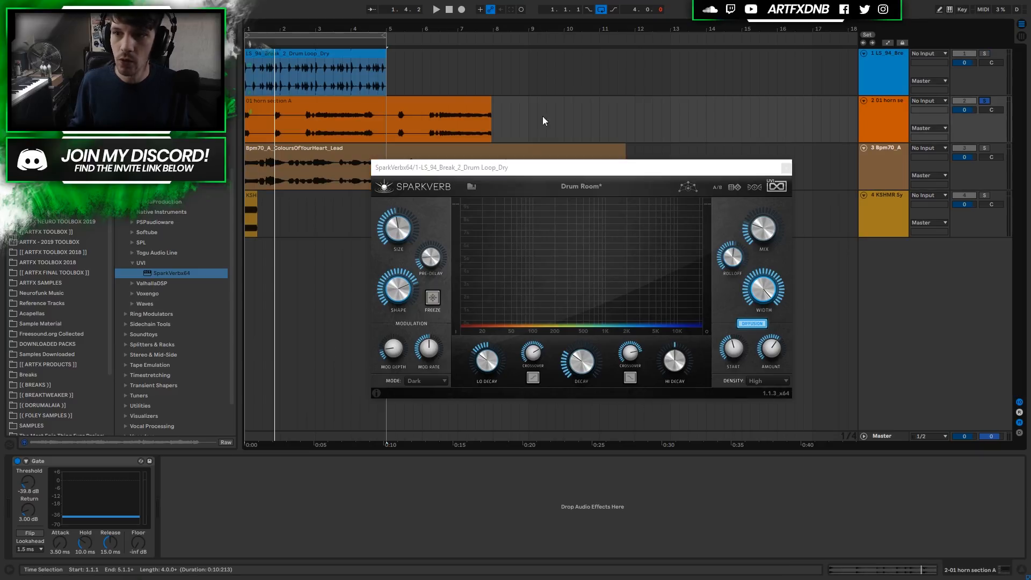
# Loop the arrangement over the horn section clip and add SparkVerb to the horn section track.
pyautogui.click(334, 102)
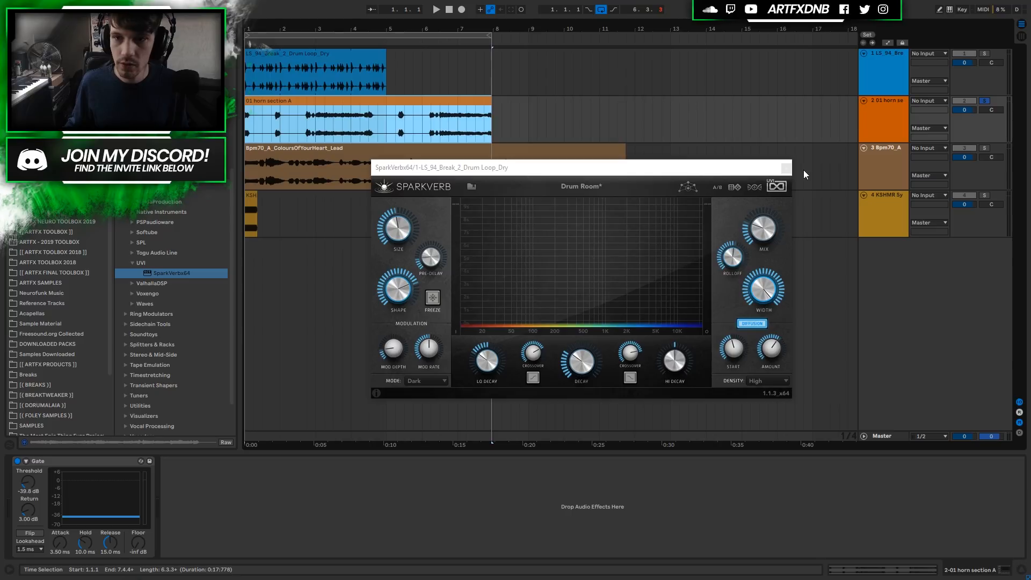
pyautogui.click(786, 168)
pyautogui.moveTo(161, 273); pyautogui.dragTo(315, 110)
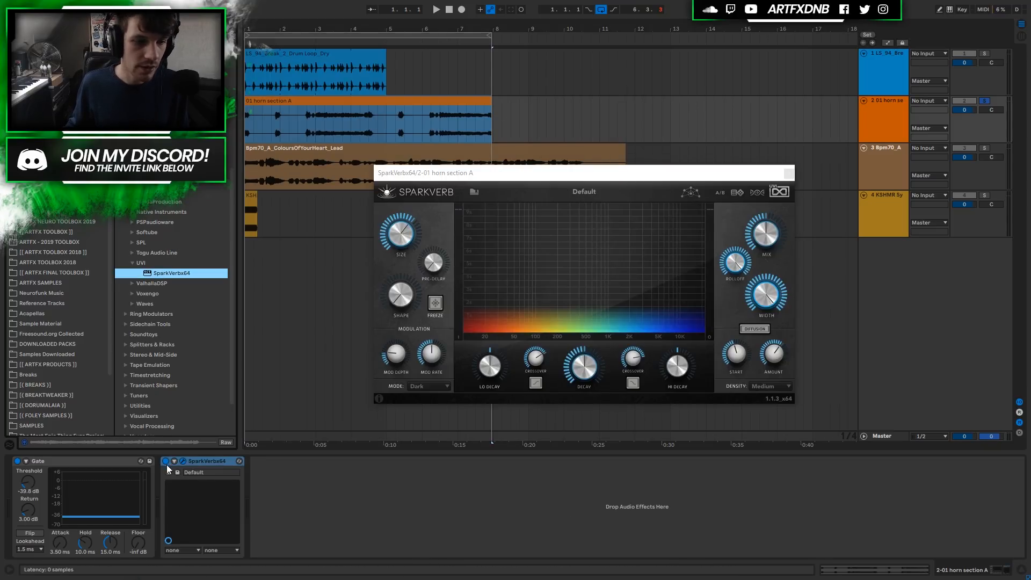
# Play the horn section clip to listen to the source sound.
pyautogui.click(376, 101)
pyautogui.press('space')
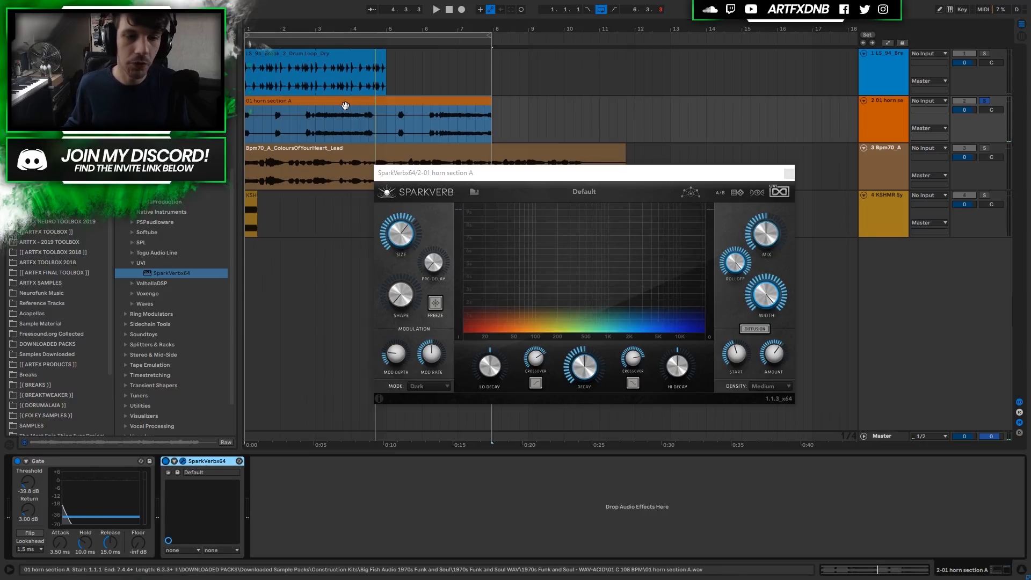
pyautogui.press('space')
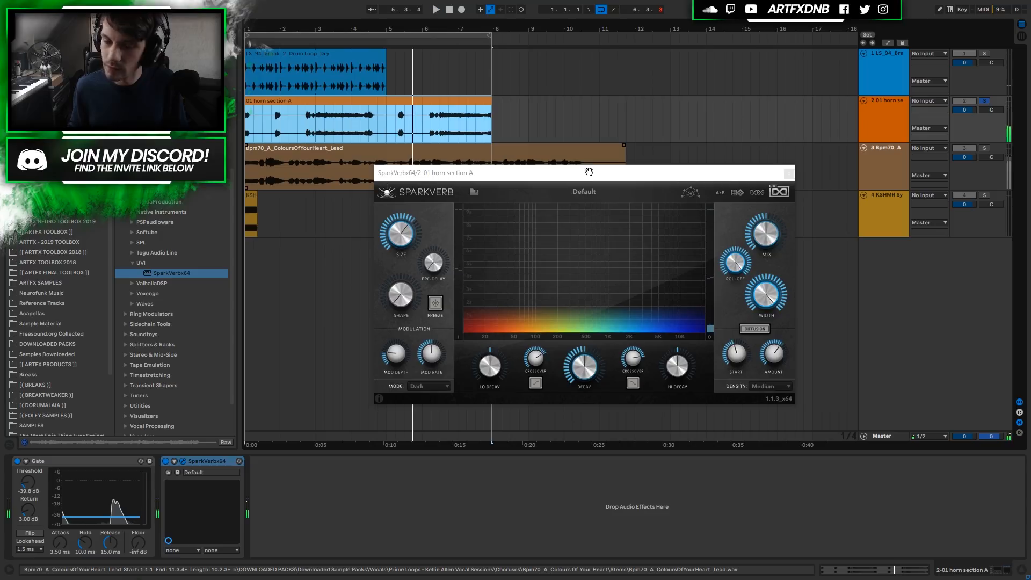
# Load SparkVerb's Classic Hall preset on the horn section and lower the mix during playback.
pyautogui.click(576, 192)
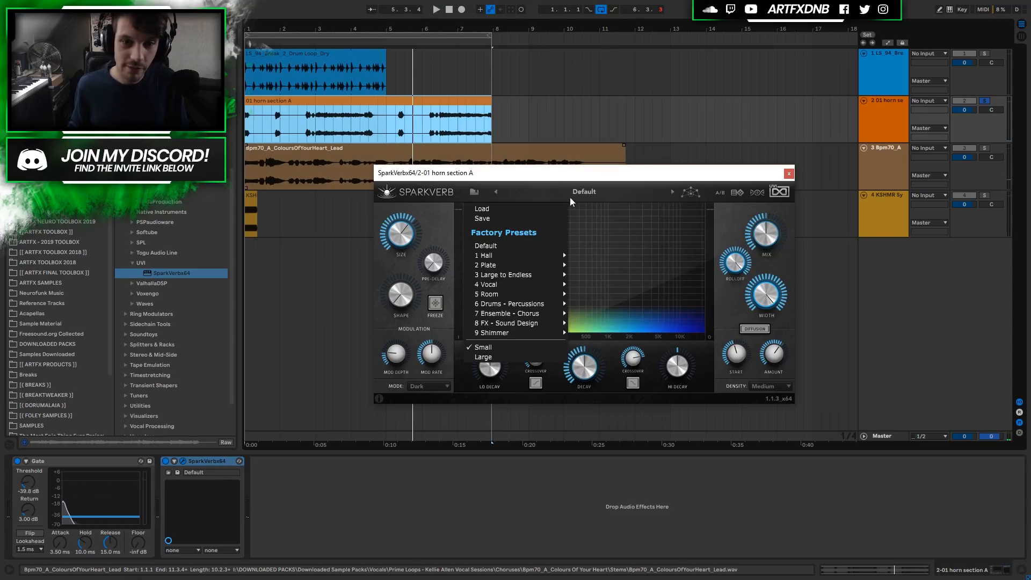
pyautogui.moveTo(517, 257)
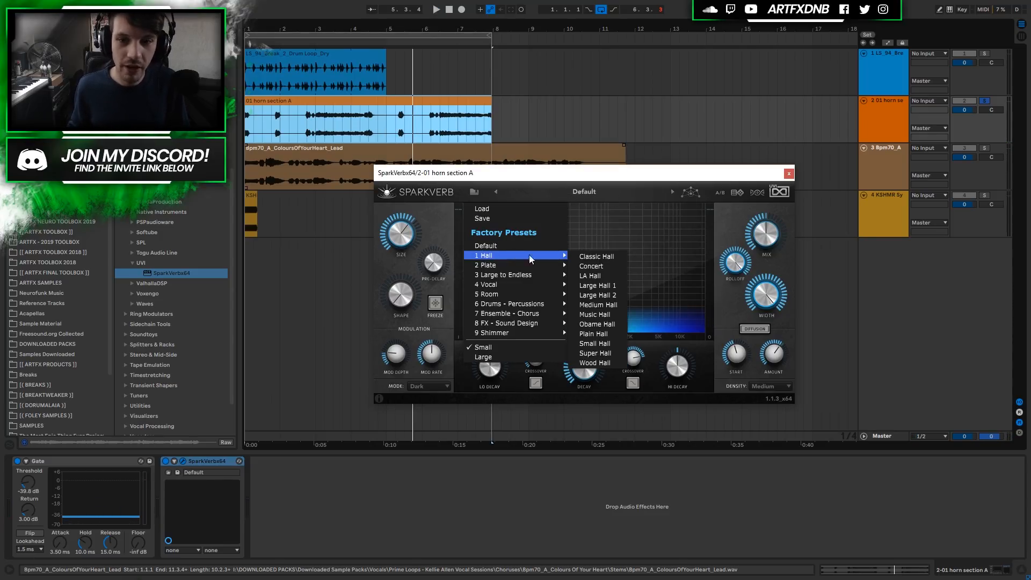
pyautogui.click(595, 257)
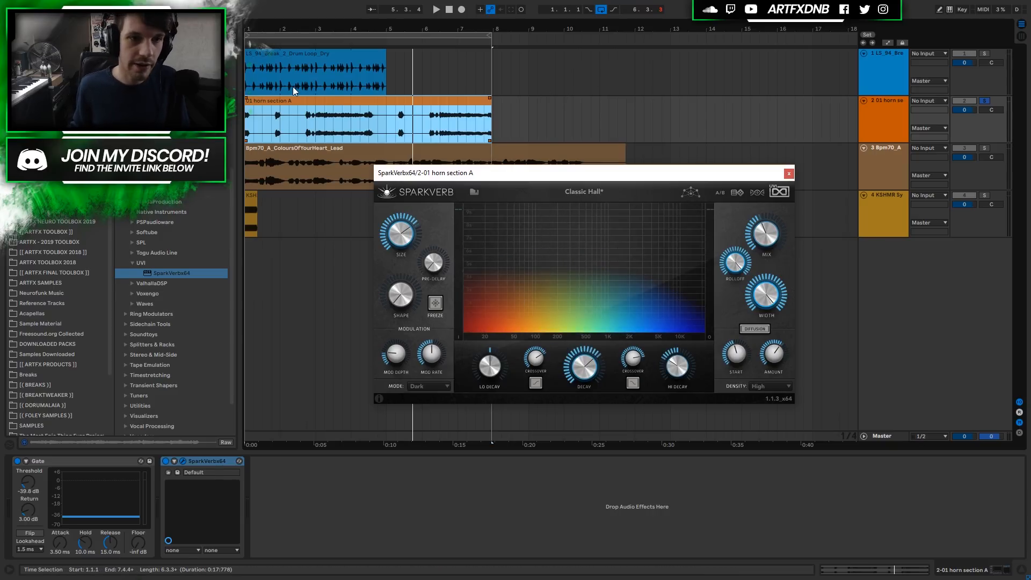
pyautogui.press('space')
pyautogui.moveTo(768, 260)
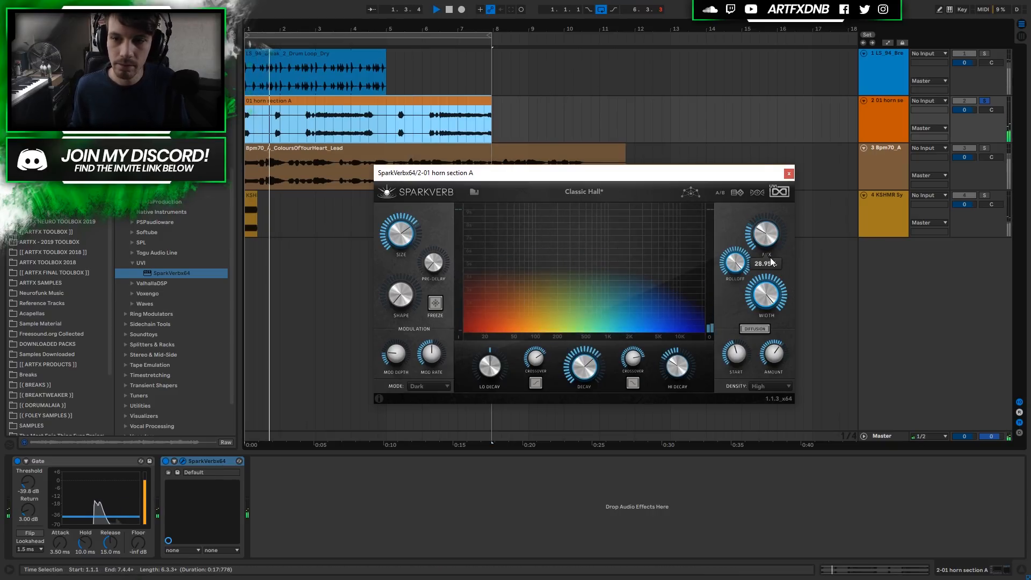
pyautogui.moveTo(769, 267); pyautogui.dragTo(768, 245)
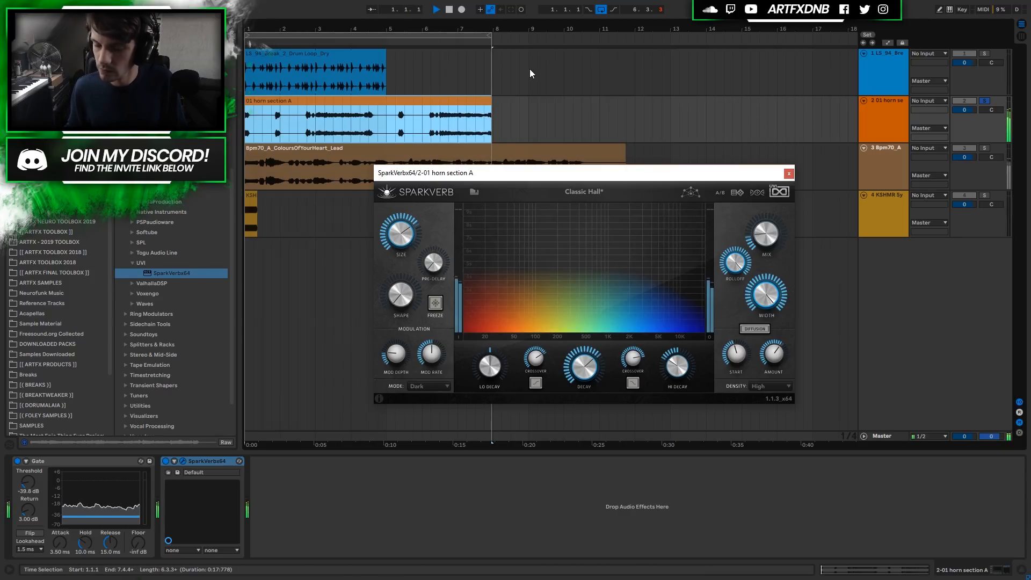
pyautogui.press('space')
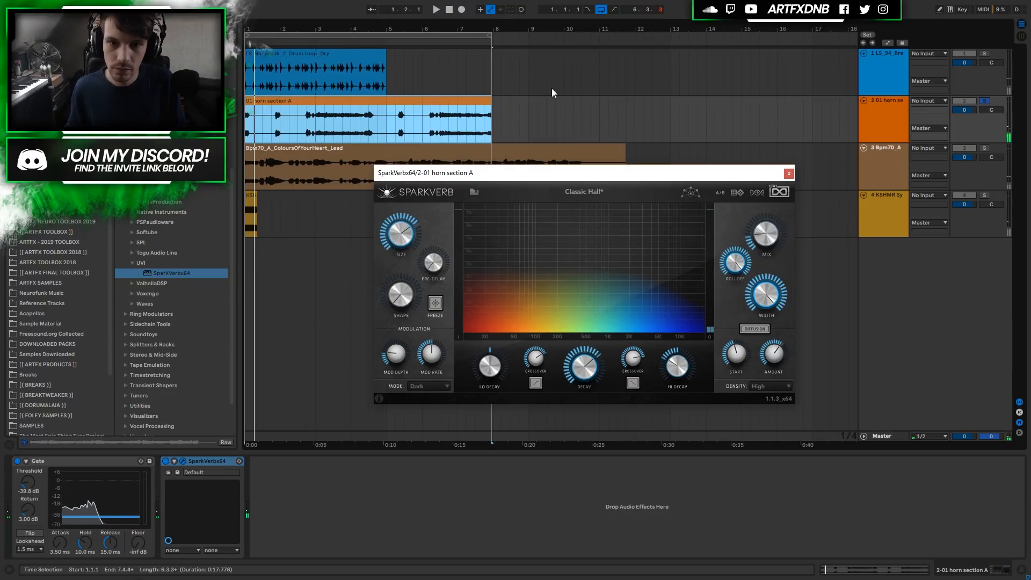
# Load SparkVerb's Concert hall preset and set the mix to 19.60% while the horn section plays.
pyautogui.click(577, 193)
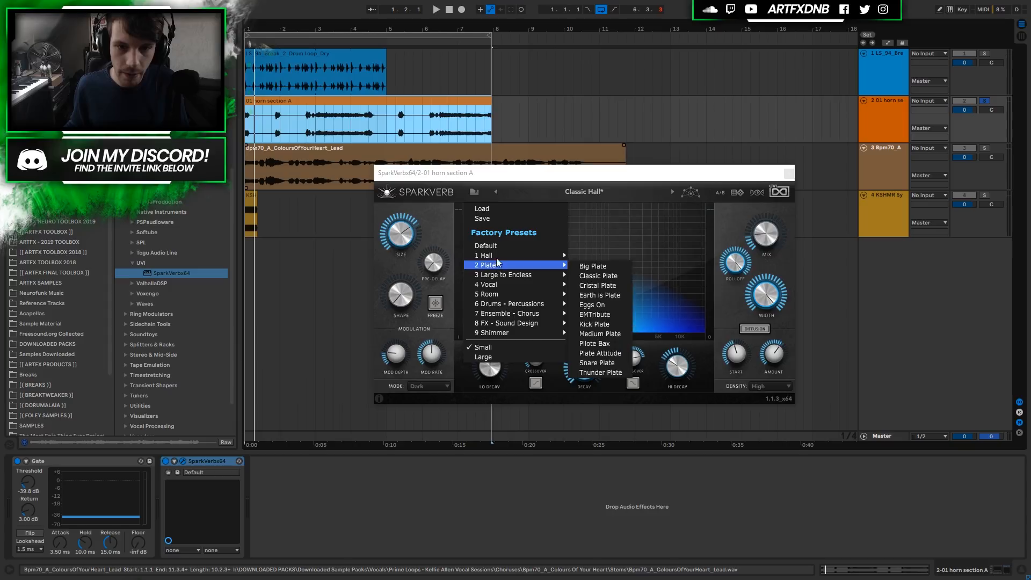
pyautogui.moveTo(537, 256)
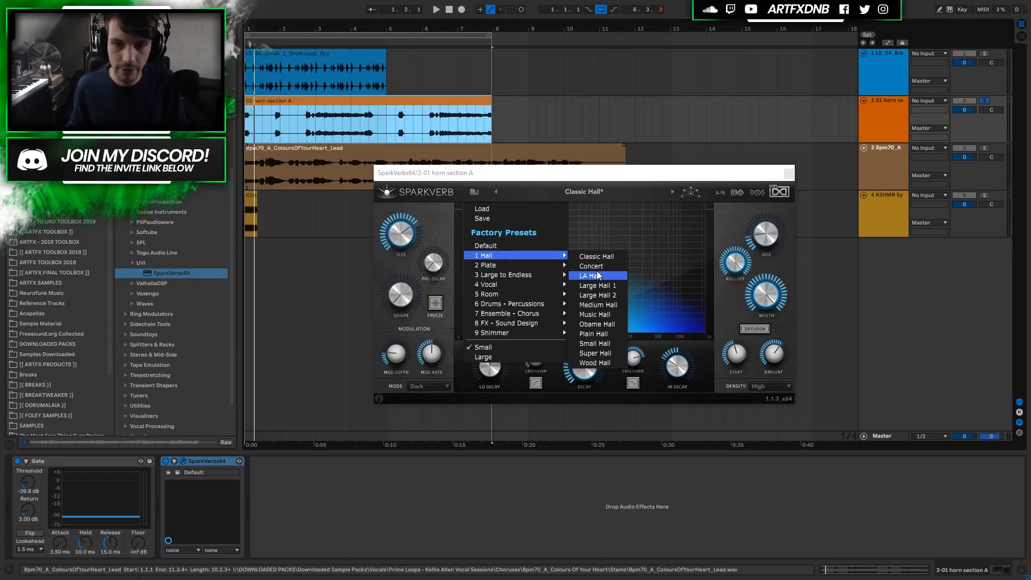
pyautogui.click(597, 266)
pyautogui.press('space')
pyautogui.moveTo(762, 236)
pyautogui.mouseDown()
pyautogui.moveTo(760, 264)
pyautogui.moveTo(763, 243)
pyautogui.mouseUp()
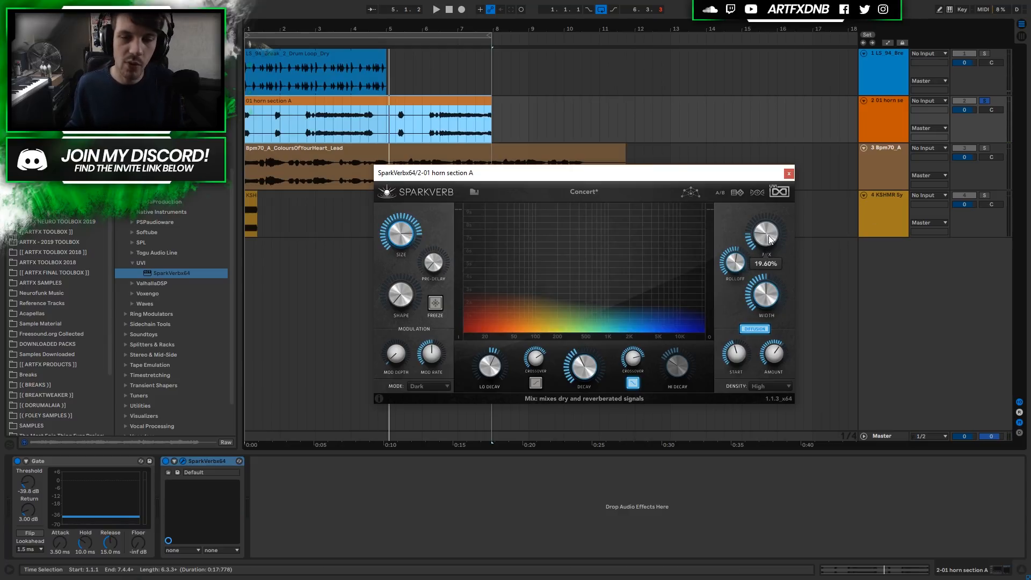
# Compare the horn section with SparkVerb bypassed and enabled by playing its opening each way.
pyautogui.press('space')
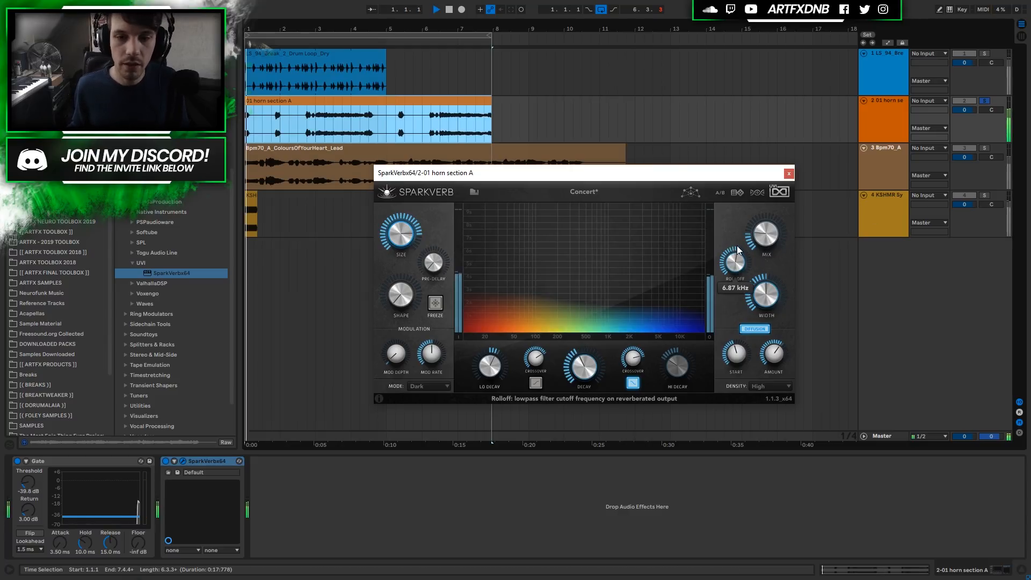
pyautogui.click(175, 464)
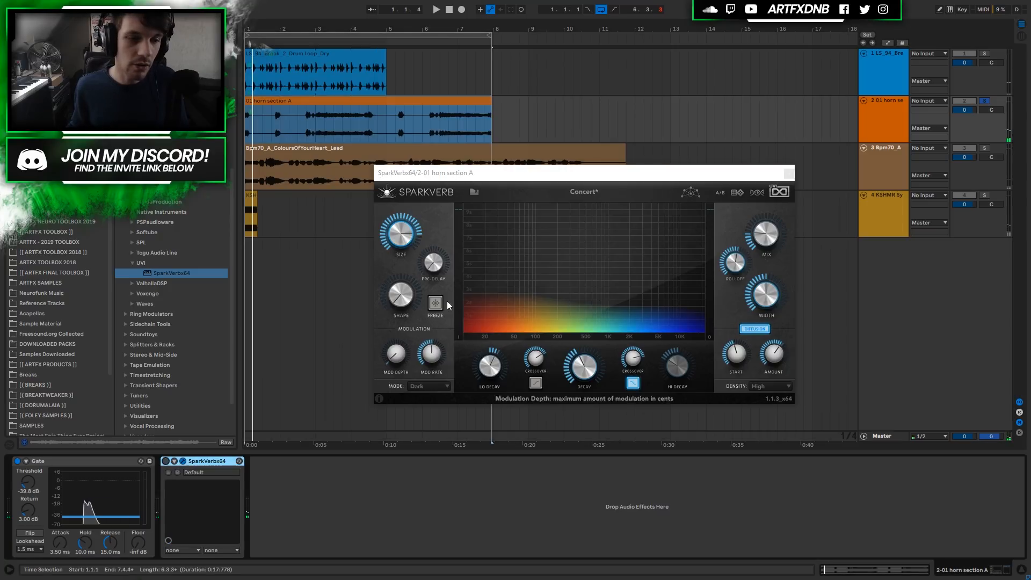
pyautogui.press('space')
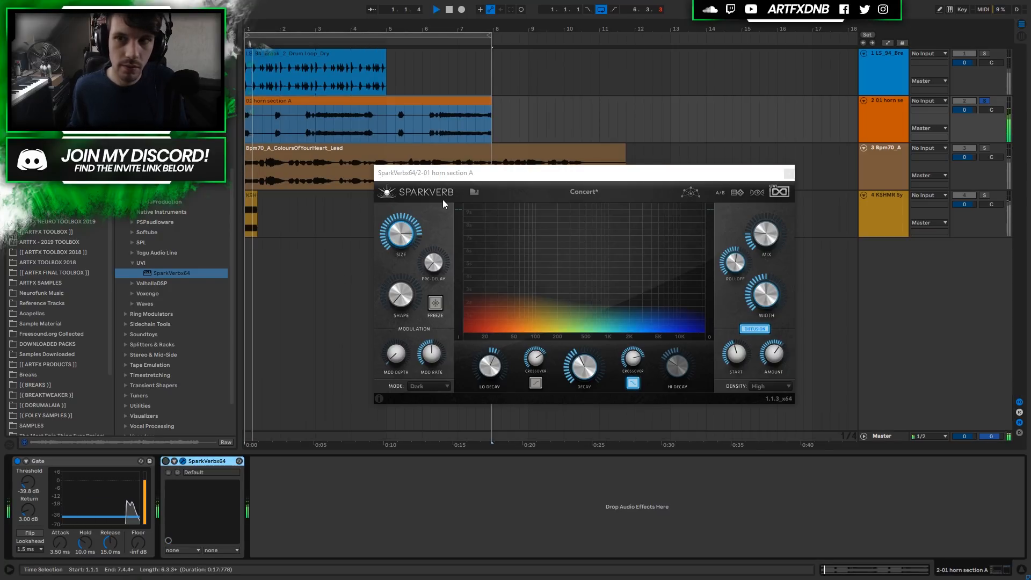
pyautogui.press('space')
pyautogui.click(165, 461)
pyautogui.press('space')
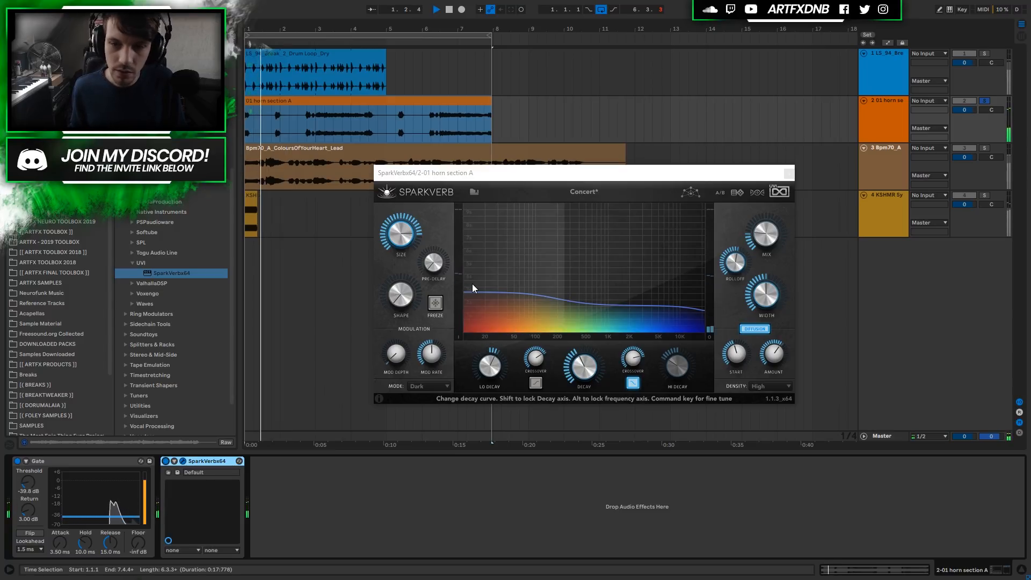
pyautogui.moveTo(427, 263)
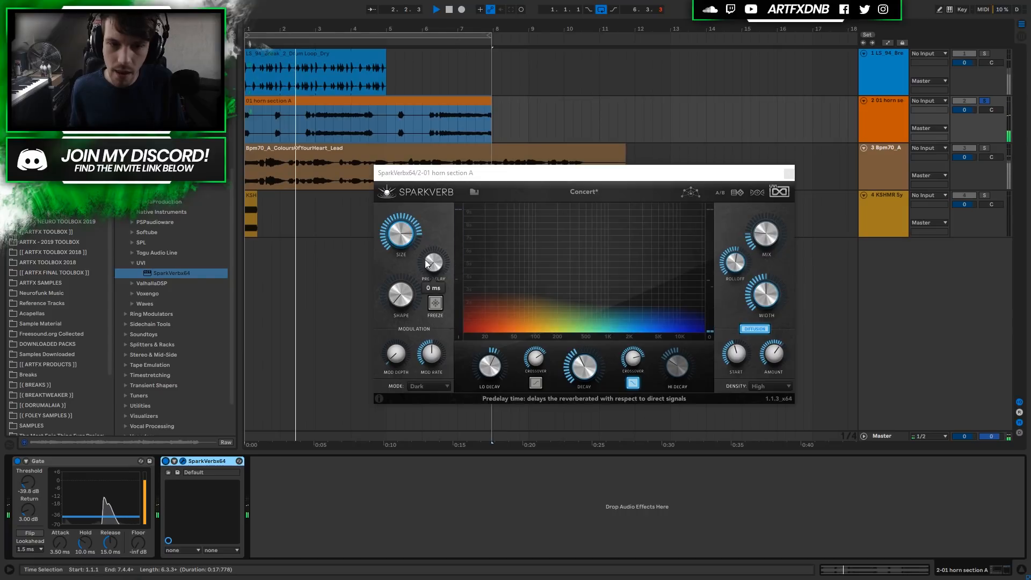
# Load SparkVerb's LA Hall preset on the horn section and set the mix to 14.53%.
pyautogui.click(587, 193)
pyautogui.moveTo(498, 266)
pyautogui.moveTo(532, 253)
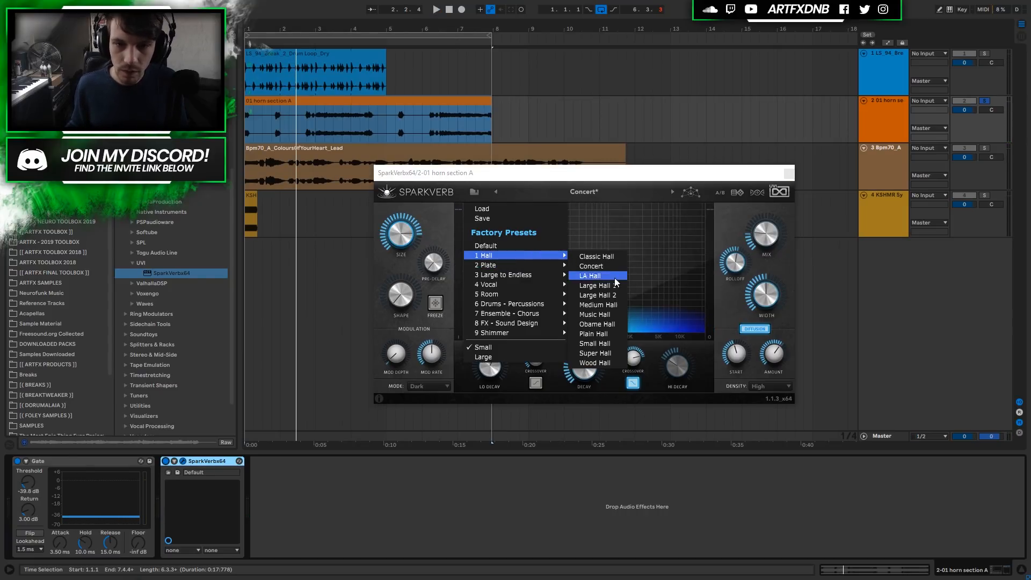
pyautogui.click(604, 276)
pyautogui.moveTo(772, 235)
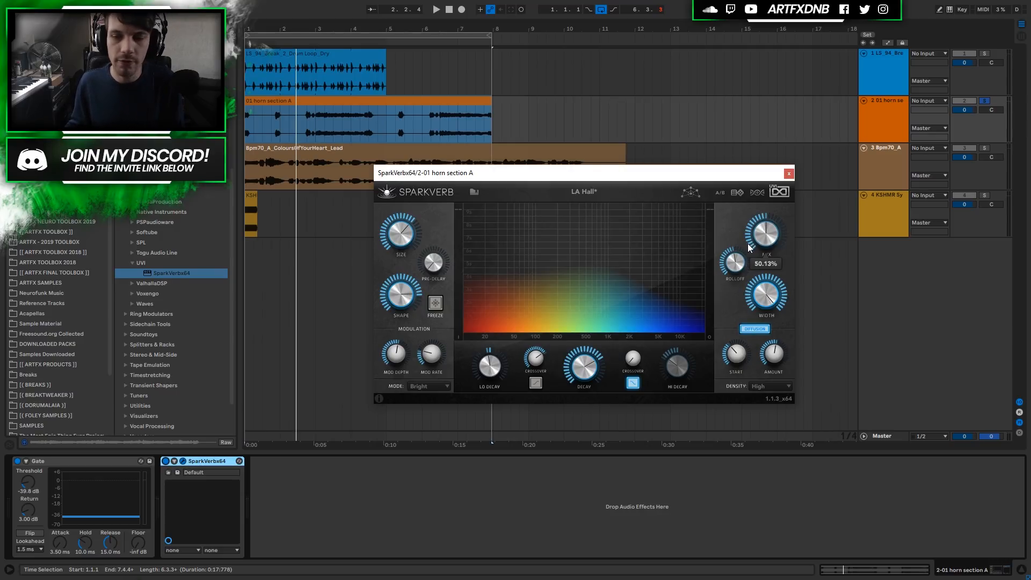
pyautogui.moveTo(736, 279); pyautogui.dragTo(728, 282)
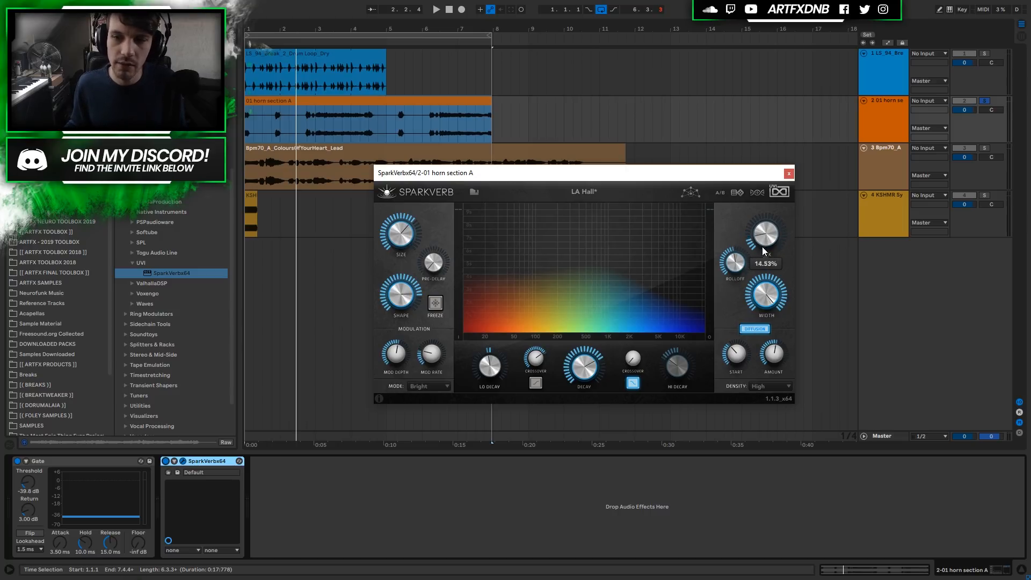
# Play the horn section through LA Hall while varying the mix, leaving it at 100%.
pyautogui.press('space')
pyautogui.moveTo(762, 237); pyautogui.dragTo(757, 221)
pyautogui.moveTo(755, 177); pyautogui.dragTo(746, 94)
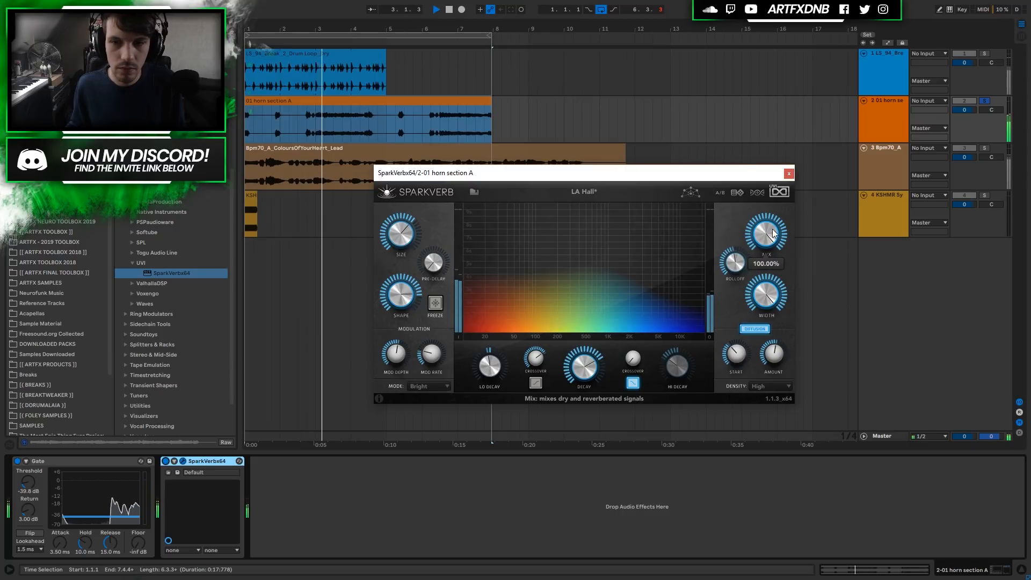
pyautogui.moveTo(774, 232); pyautogui.dragTo(768, 237)
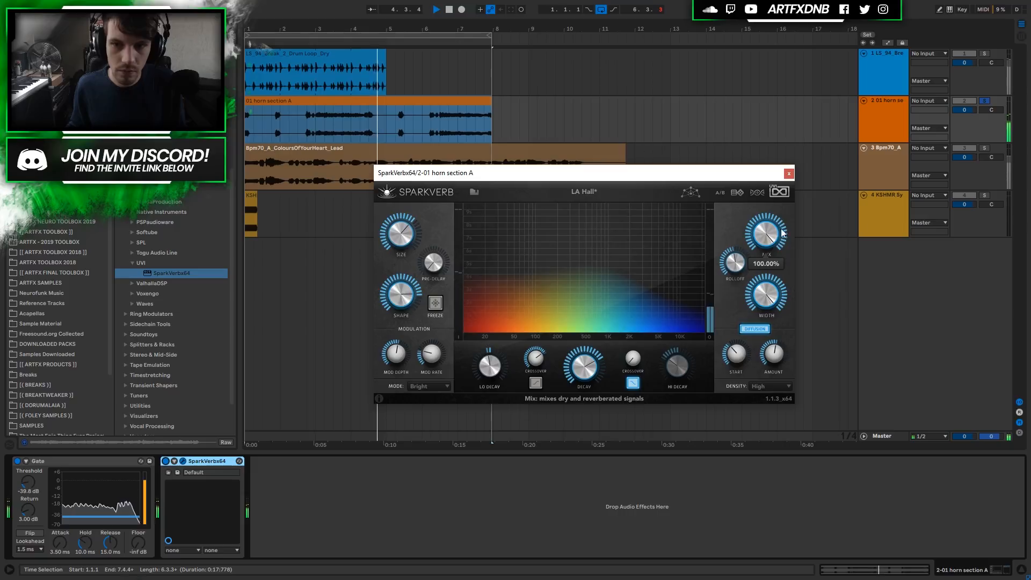
pyautogui.moveTo(766, 234); pyautogui.dragTo(739, 261)
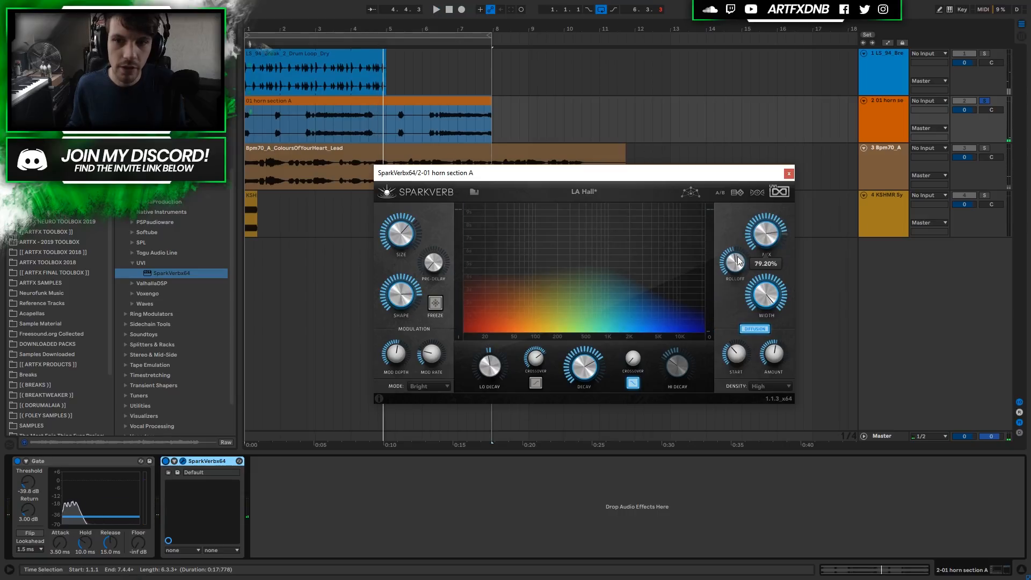
pyautogui.moveTo(767, 231)
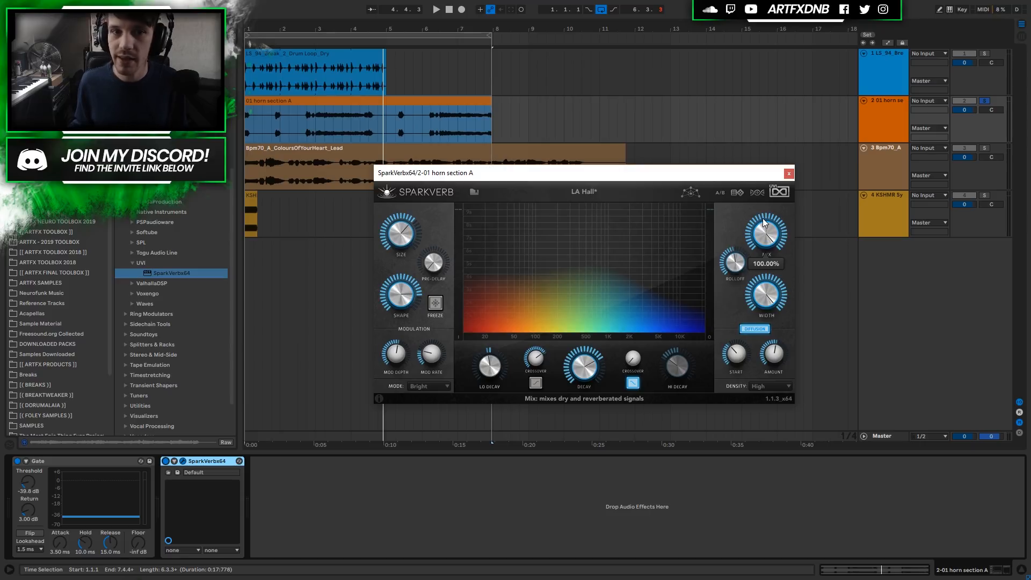
# Compare the fully wet horn reverb with the high-frequency cut switched off and back on.
pyautogui.moveTo(679, 269)
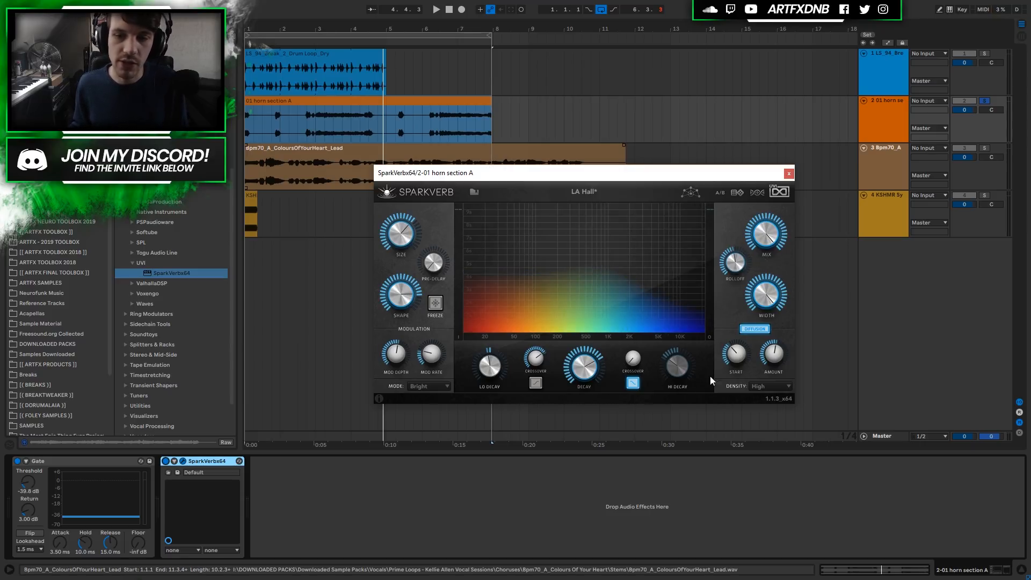
pyautogui.click(633, 383)
pyautogui.moveTo(637, 247)
pyautogui.press('space')
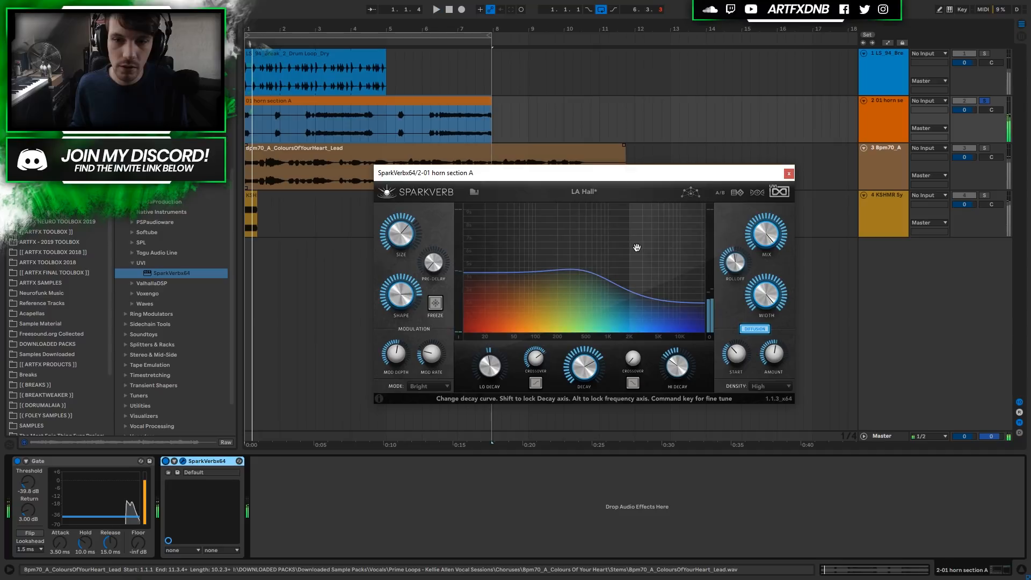
pyautogui.click(631, 384)
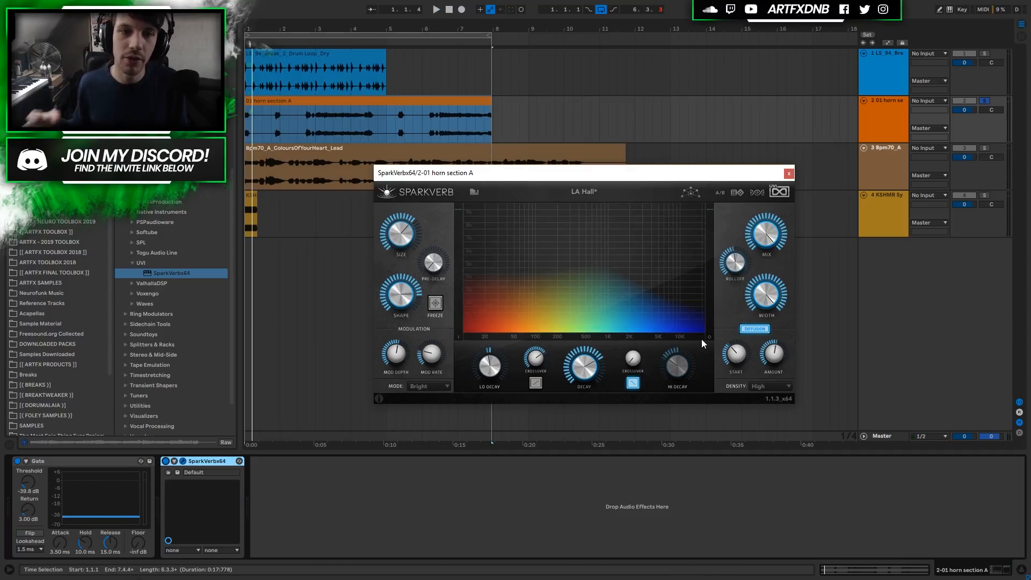
pyautogui.press('space')
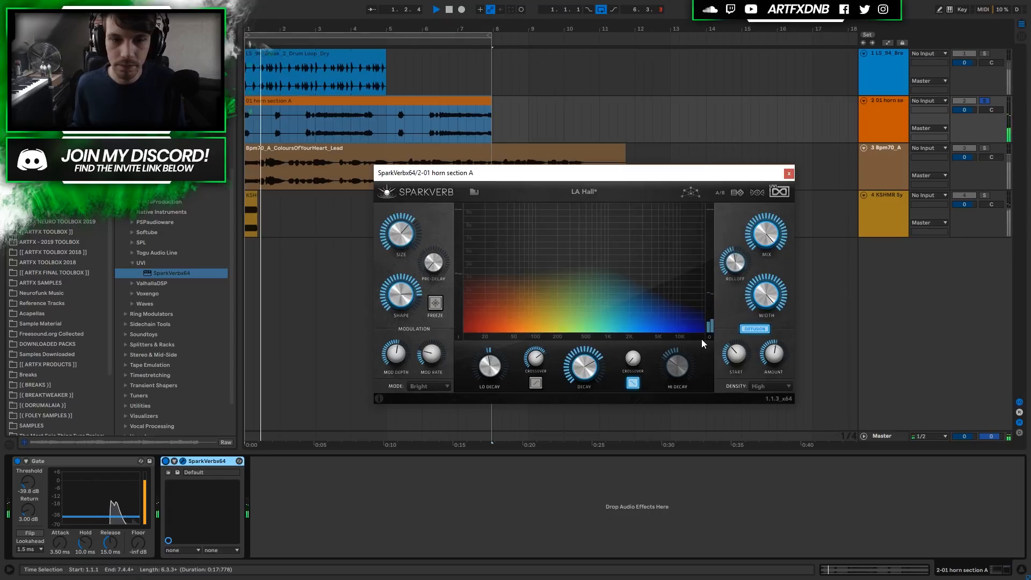
# Load SparkVerb's Chorus High preset from the Ensemble - Chorus category and play the horn section through it.
pyautogui.click(584, 193)
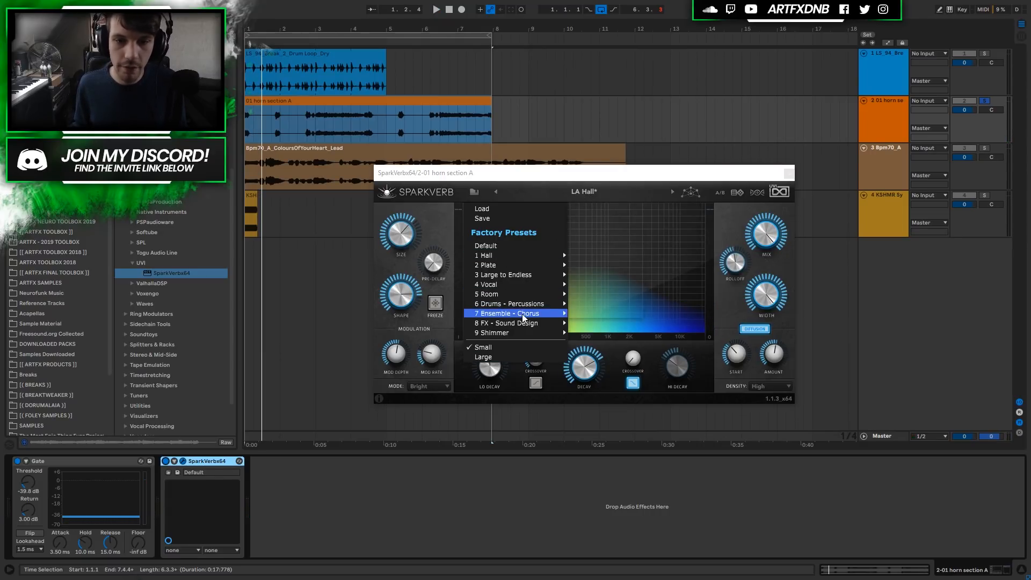
pyautogui.moveTo(523, 318)
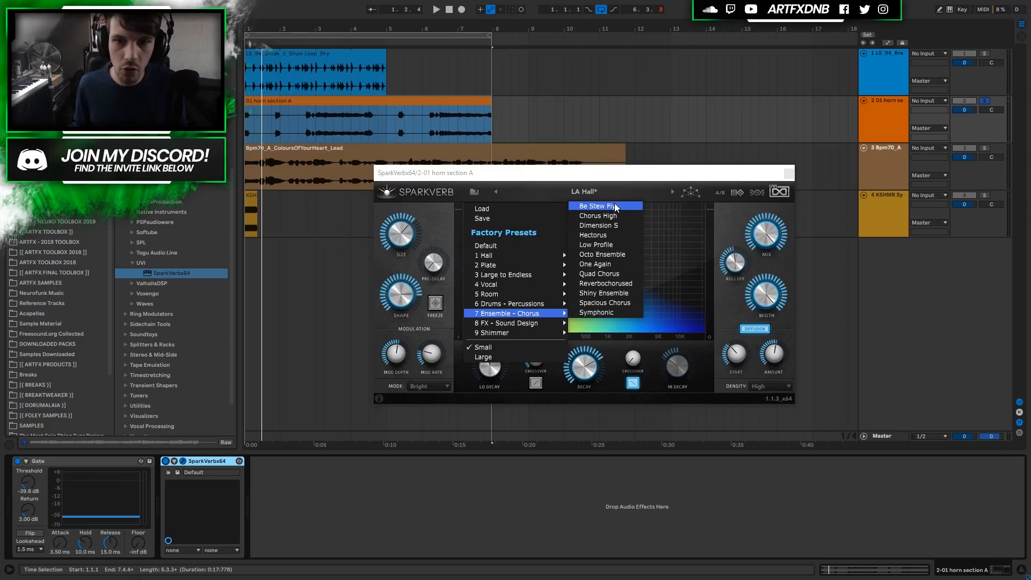
pyautogui.click(603, 217)
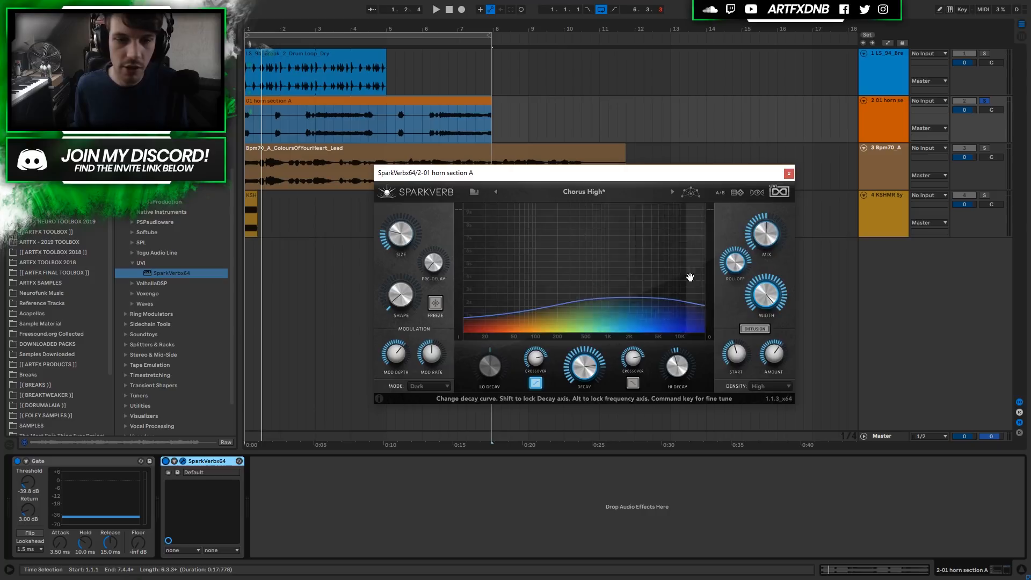
pyautogui.press('space')
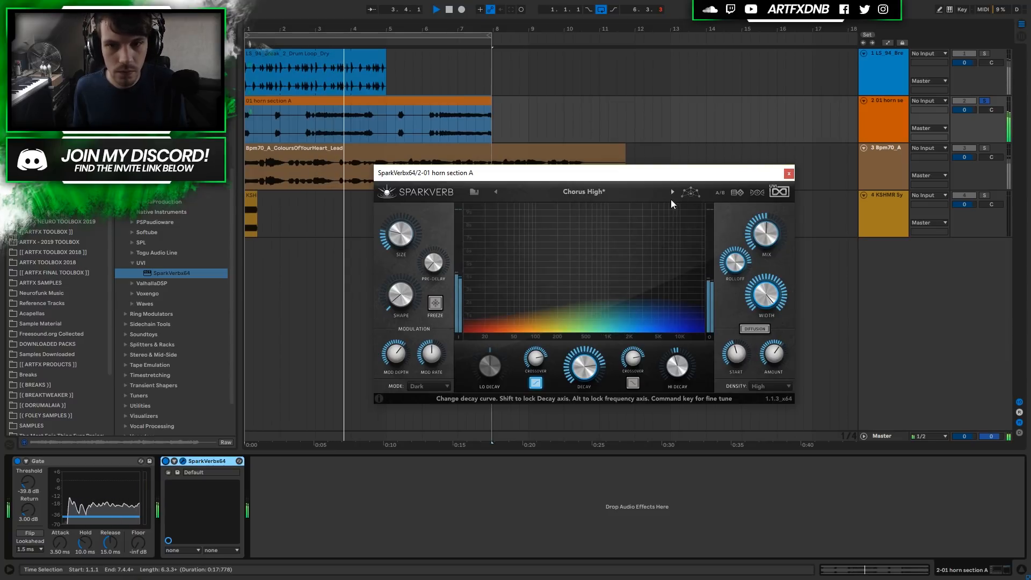
# Switch SparkVerb to the Hectorus preset in the Ensemble - Chorus category while the horn section plays.
pyautogui.click(616, 195)
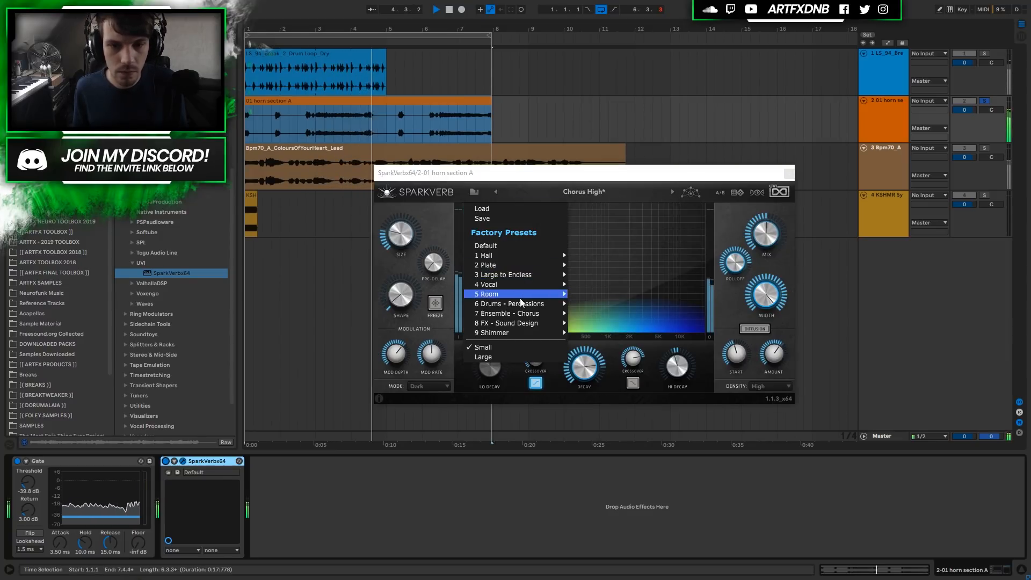
pyautogui.moveTo(529, 316)
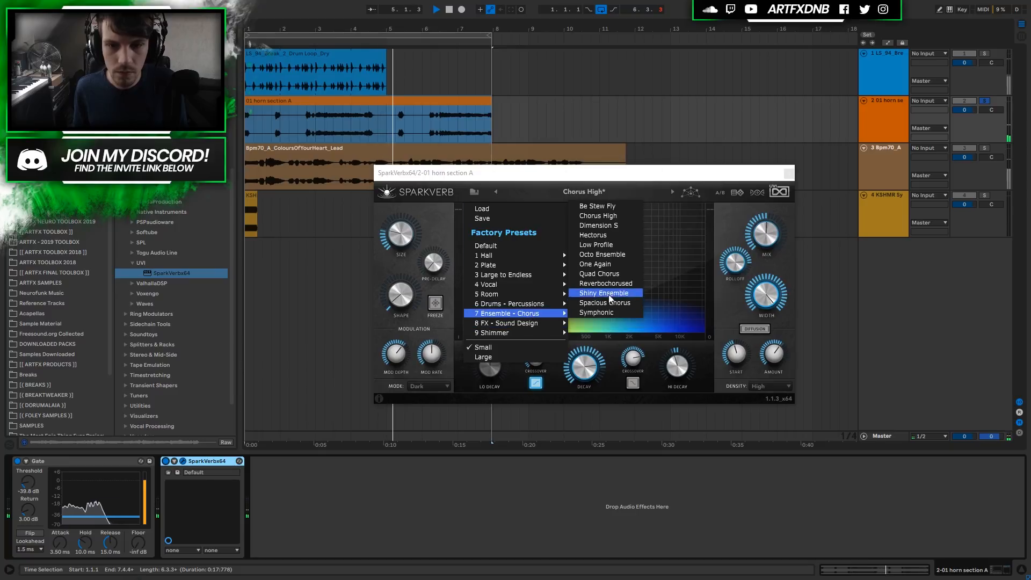
pyautogui.click(602, 236)
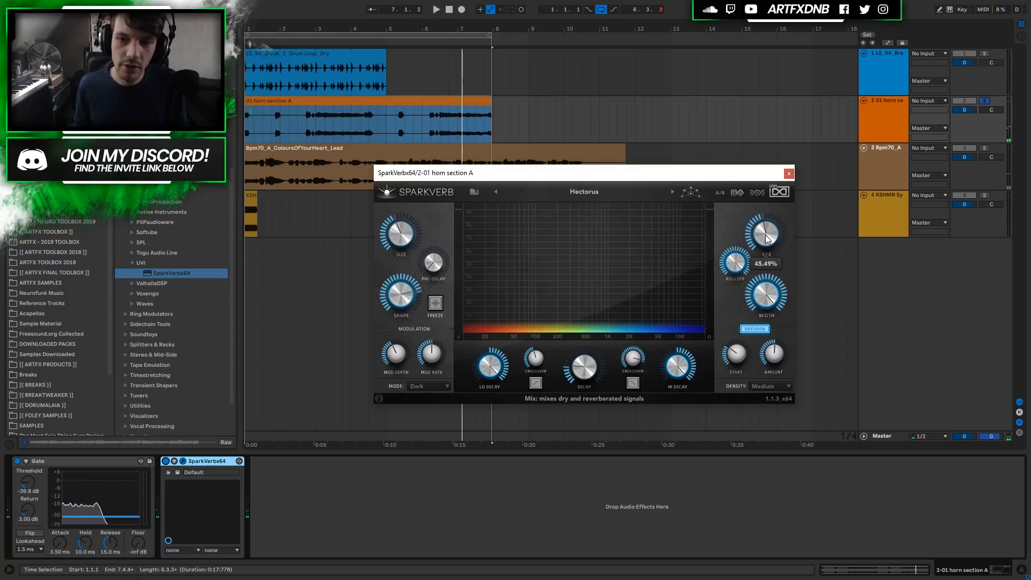
# Play the horn section through Hectorus with the mix fully wet, and bring the mix back down.
pyautogui.moveTo(763, 235); pyautogui.dragTo(741, 79)
pyautogui.press('space')
pyautogui.moveTo(767, 246)
pyautogui.press('space')
pyautogui.press('space')
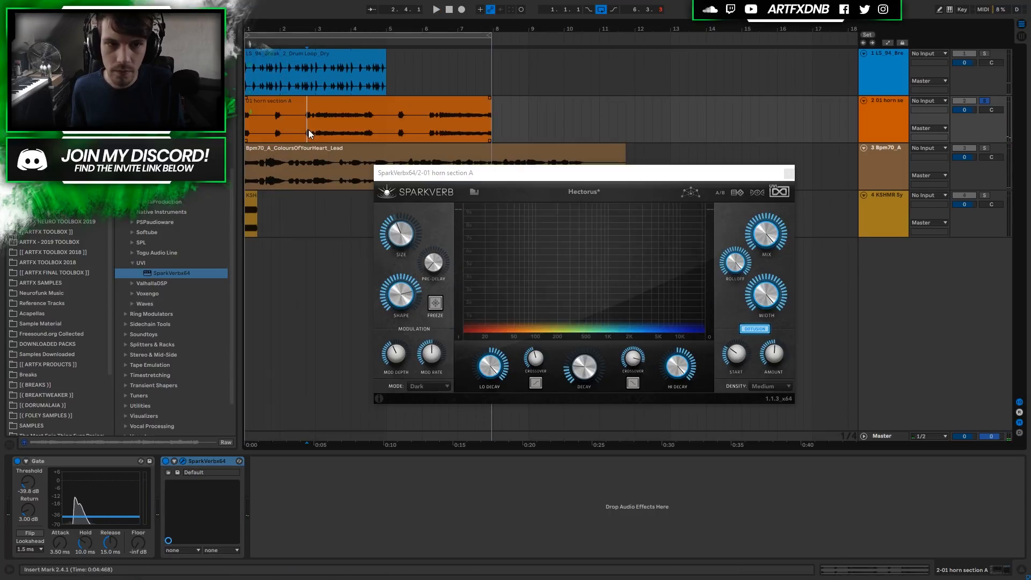
pyautogui.moveTo(766, 234); pyautogui.dragTo(714, 319)
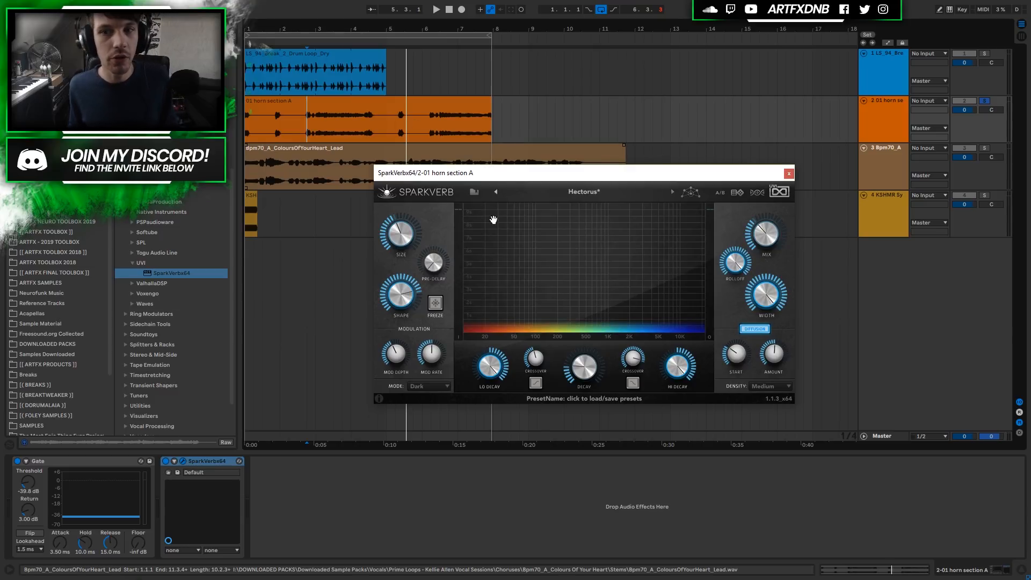
# Solo the ColoursOfYourHeart lead vocal track and loop its whole clip, closing the horn section's SparkVerb window.
pyautogui.click(904, 156)
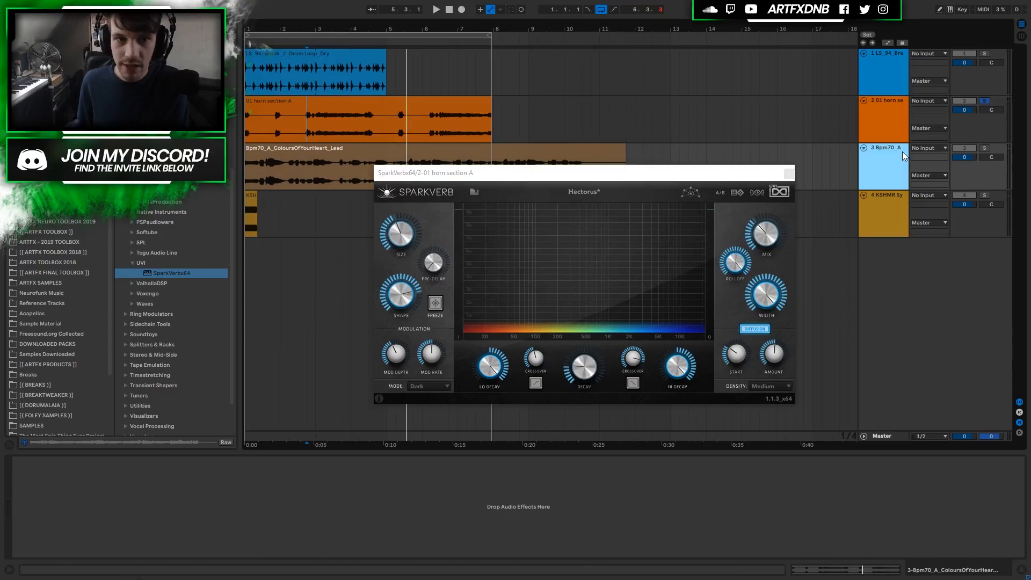
pyautogui.click(375, 146)
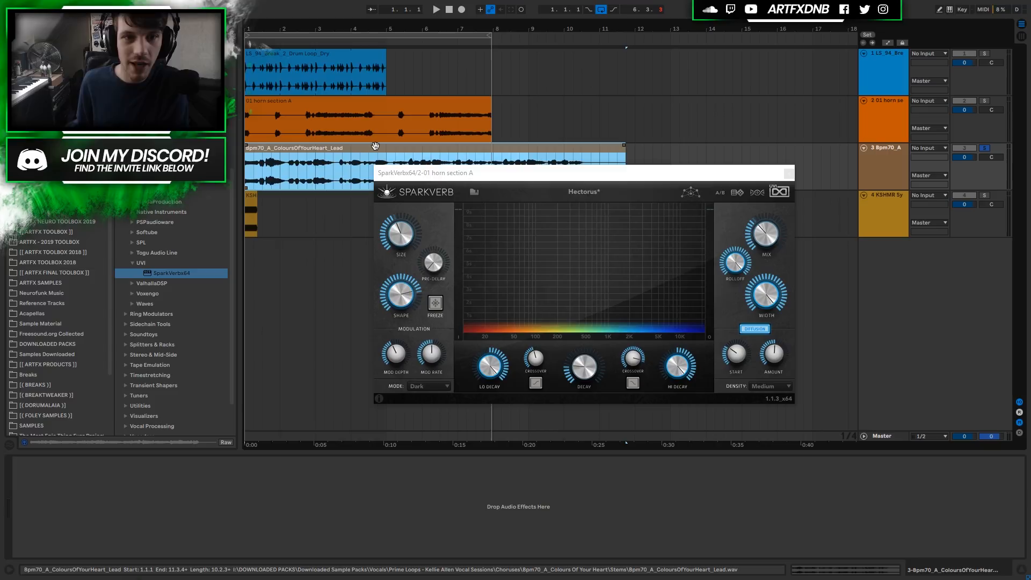
pyautogui.hotkey('ctrl', 'l')
pyautogui.moveTo(412, 172); pyautogui.dragTo(410, 249)
pyautogui.click(782, 251)
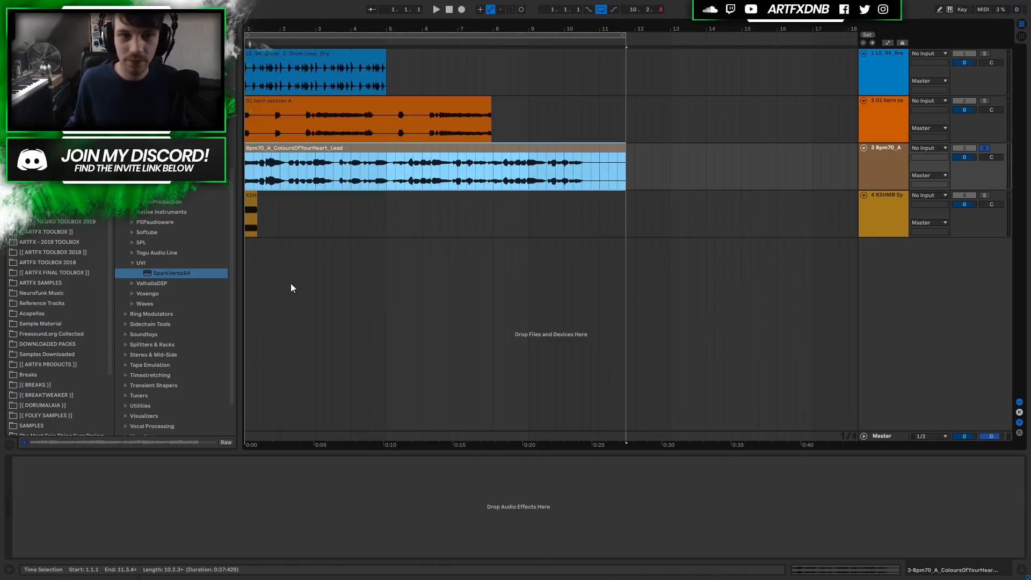
# Play the dry lead vocal and shorten its clip so that it ends at 6.4.2.
pyautogui.press('space')
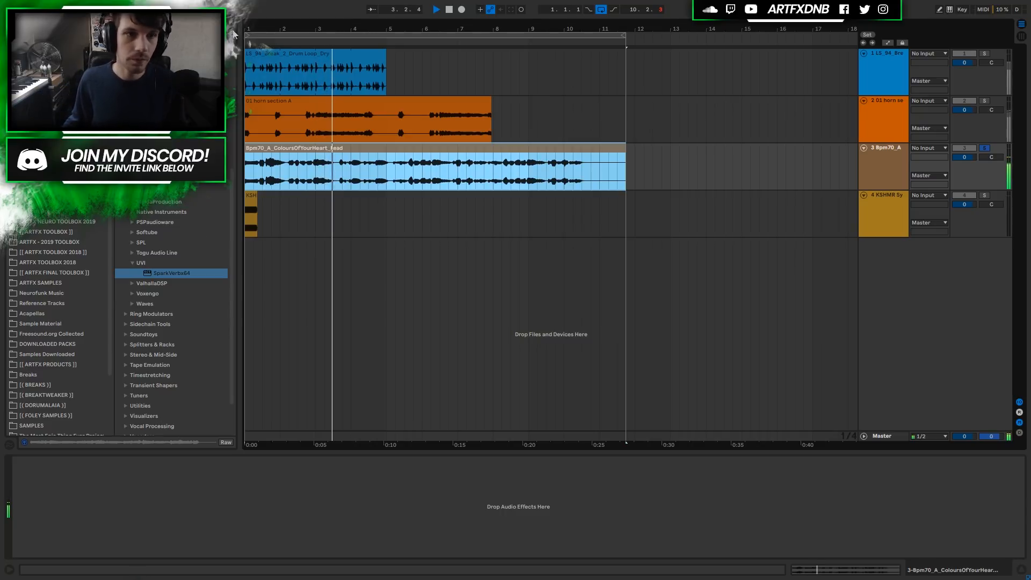
pyautogui.press('space')
pyautogui.press('+')
pyautogui.moveTo(805, 151); pyautogui.dragTo(551, 148)
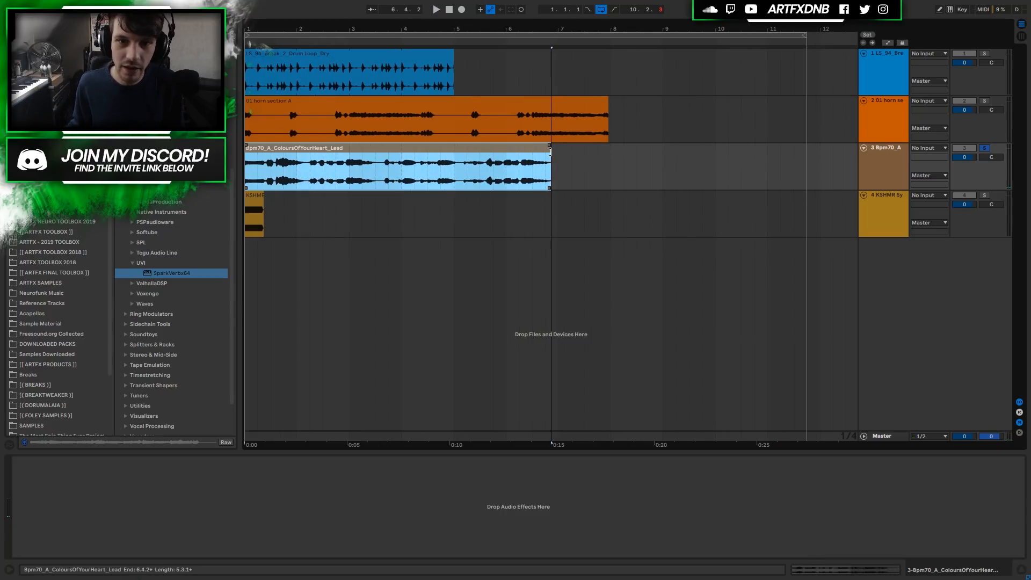
pyautogui.click(550, 148)
pyautogui.click(324, 157)
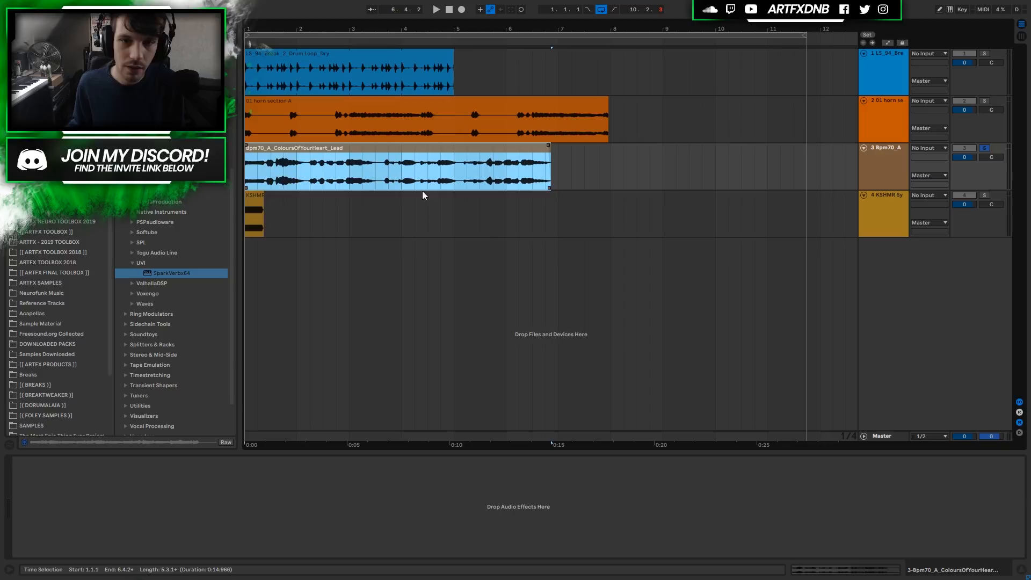
# Add SparkVerb to the lead vocal track and load its Large Hall 1 preset.
pyautogui.moveTo(161, 274); pyautogui.dragTo(194, 275)
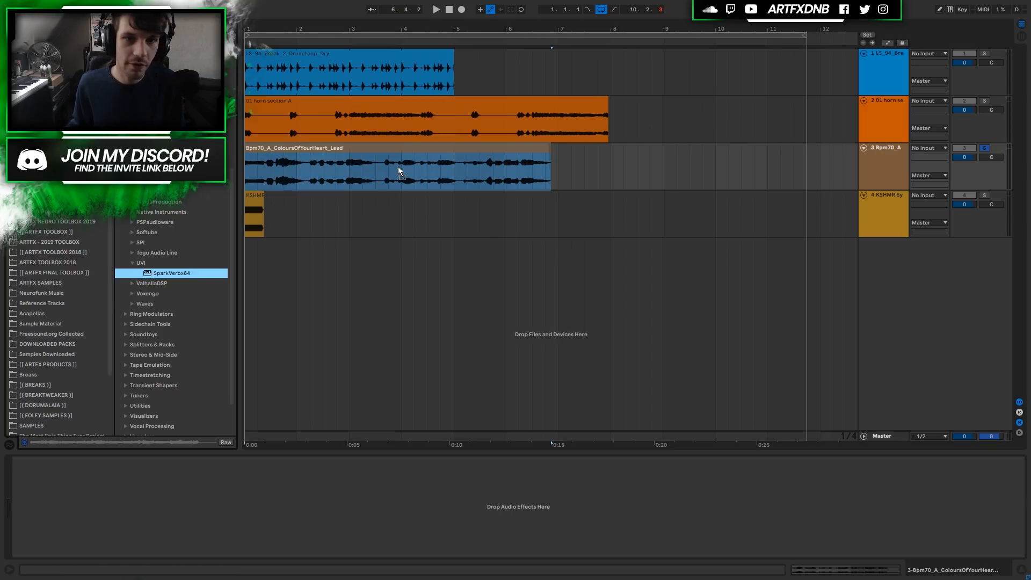
pyautogui.moveTo(399, 171); pyautogui.dragTo(399, 172)
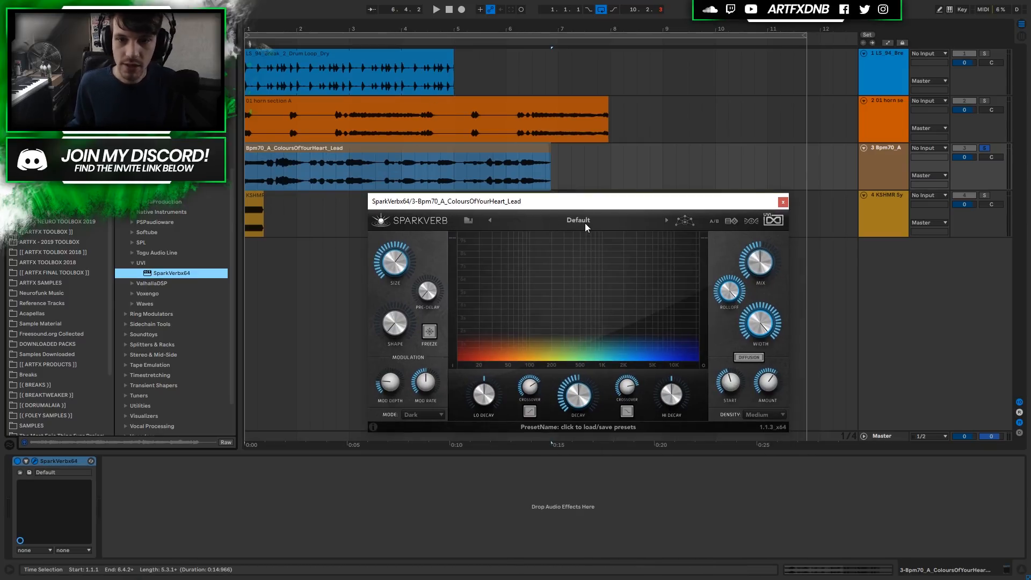
pyautogui.click(584, 225)
pyautogui.moveTo(573, 285)
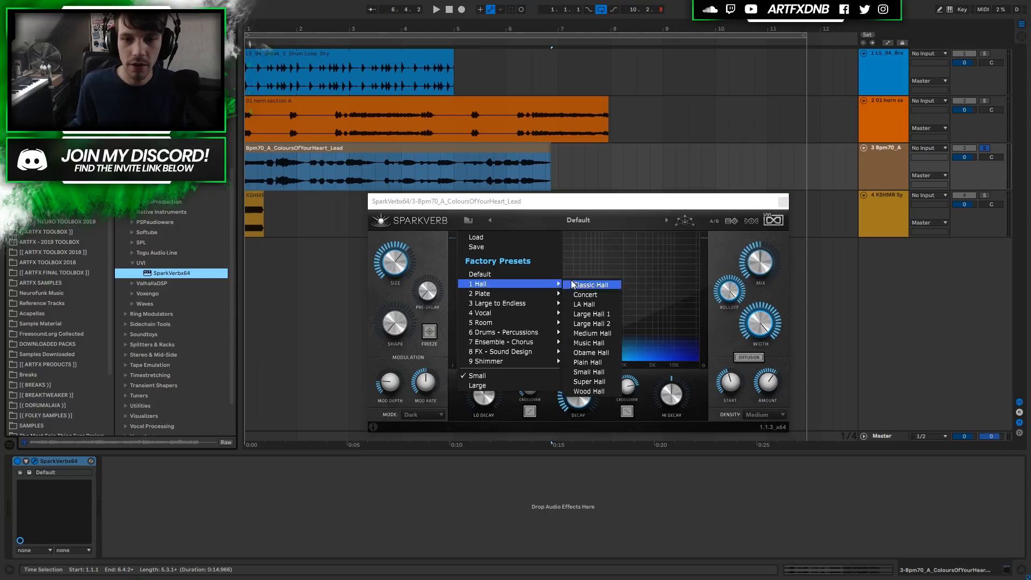
pyautogui.click(601, 315)
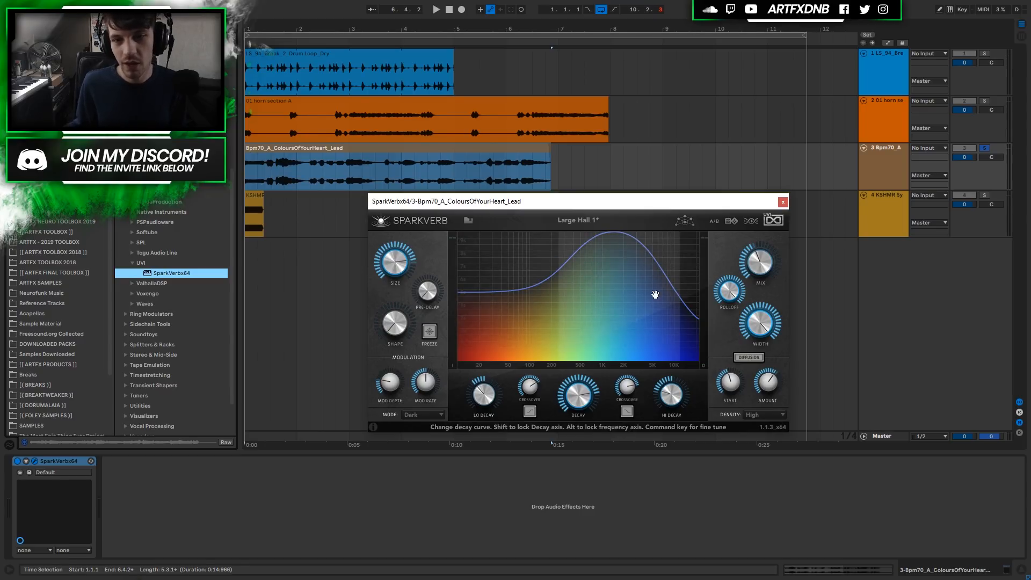
# Play the vocal through Large Hall 1 and lower the reverb mix to 16.15%.
pyautogui.click(365, 150)
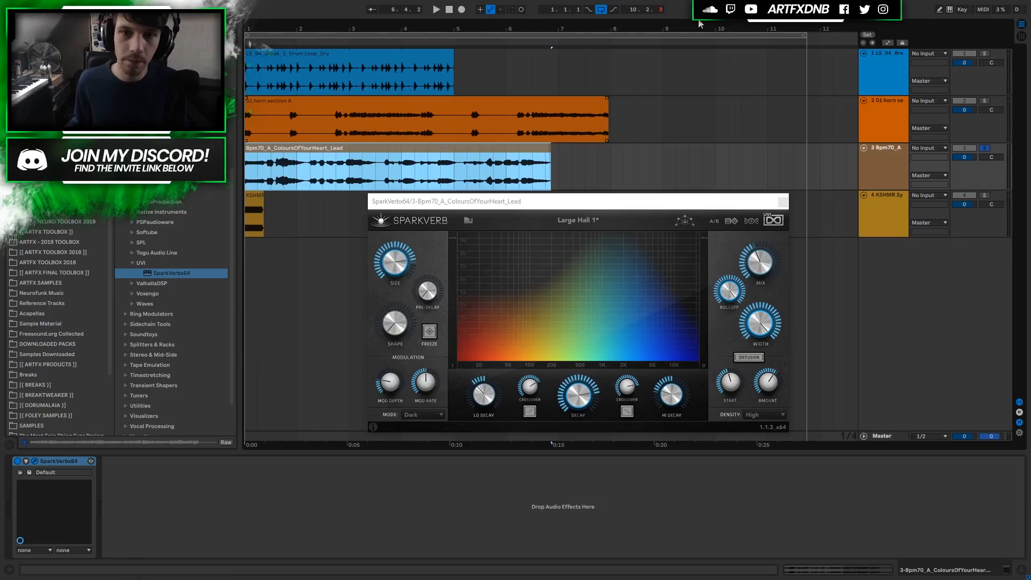
pyautogui.press('space')
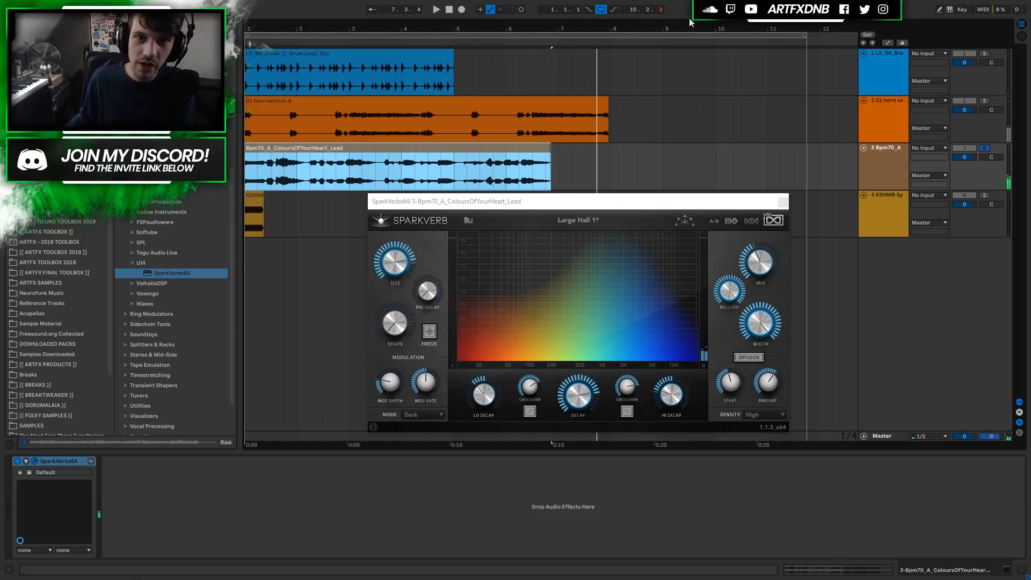
pyautogui.moveTo(771, 268); pyautogui.dragTo(774, 295)
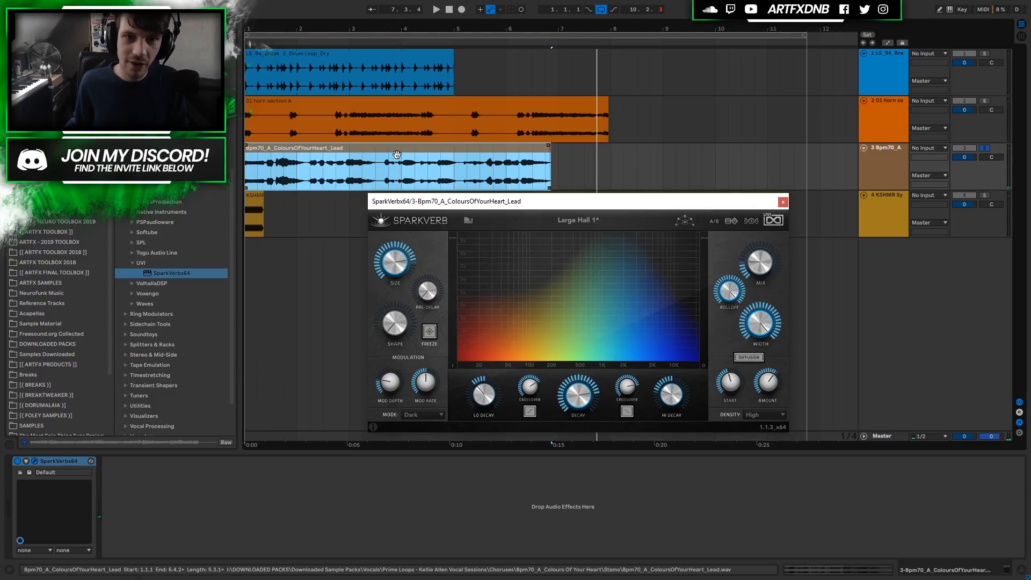
pyautogui.moveTo(767, 270)
pyautogui.press('space')
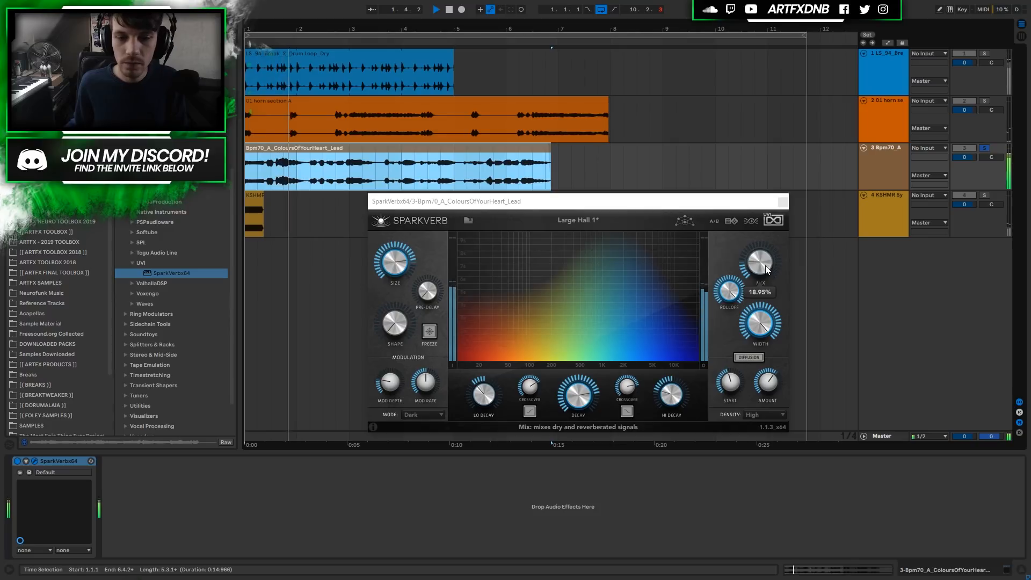
pyautogui.moveTo(765, 265); pyautogui.dragTo(764, 268)
pyautogui.press('space')
# Shorten the Large Hall 1 decay and raise its pre-delay while playing the lead vocal.
pyautogui.moveTo(678, 267)
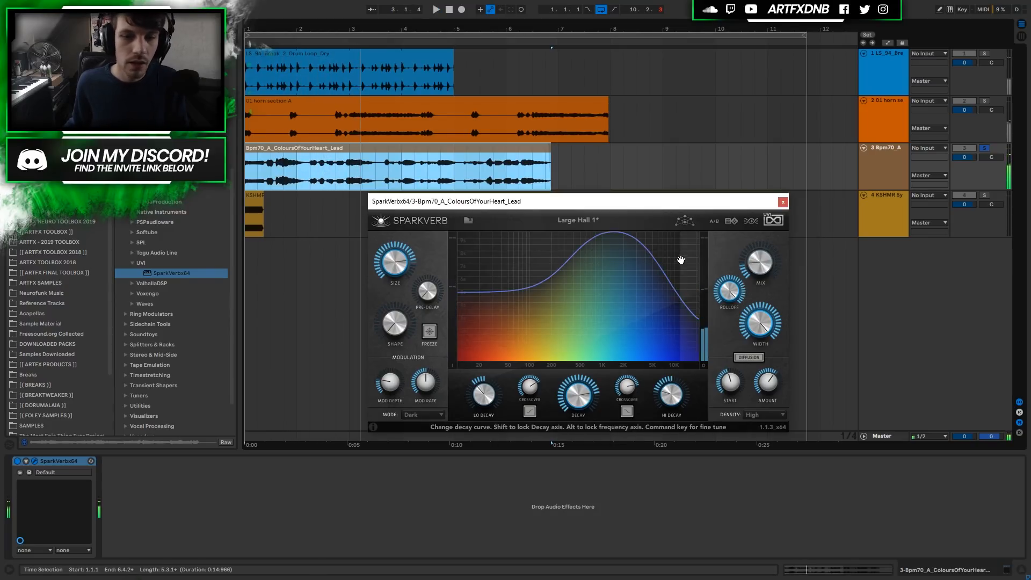
pyautogui.moveTo(577, 395); pyautogui.dragTo(575, 416)
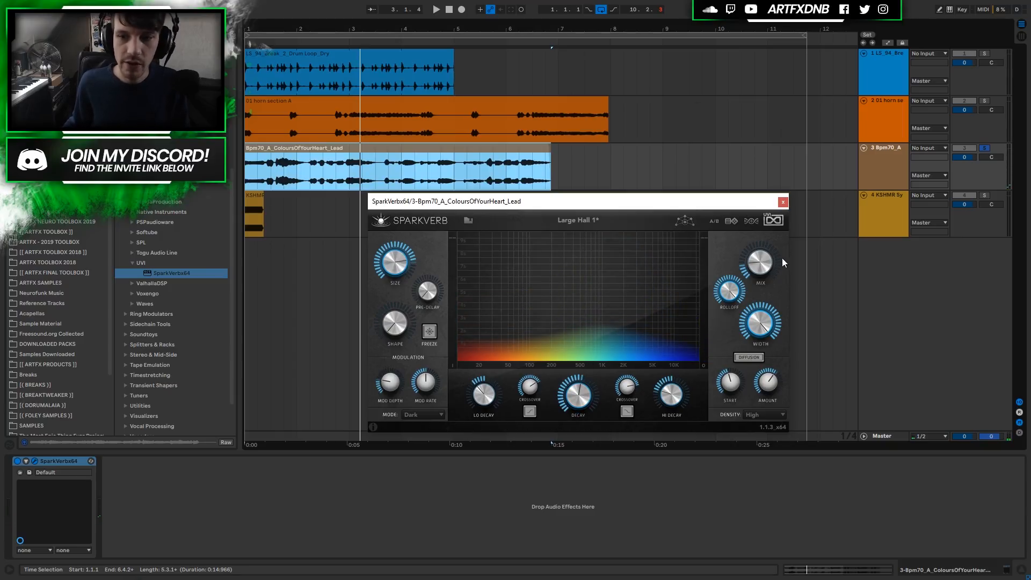
pyautogui.moveTo(763, 263)
pyautogui.press('space')
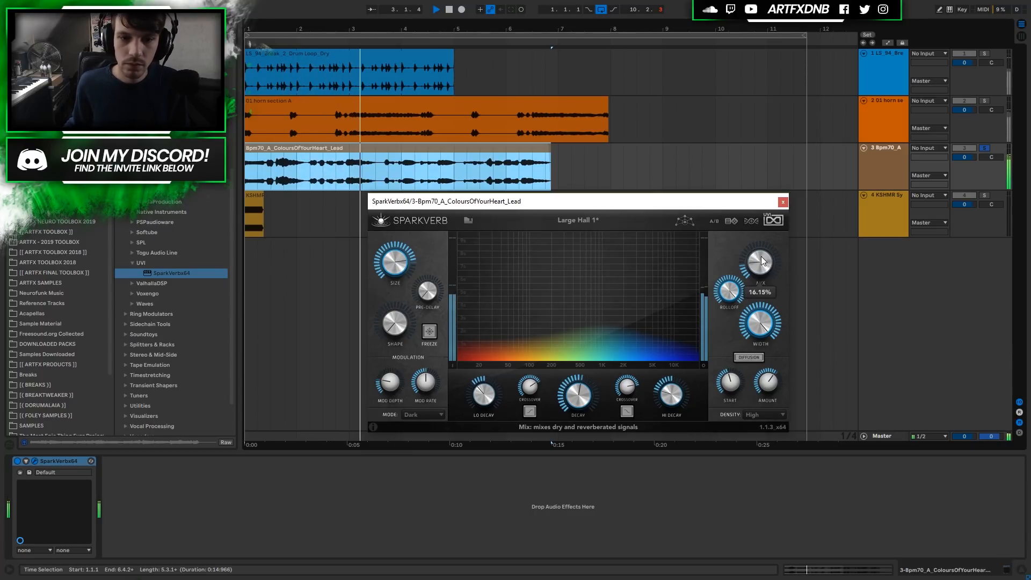
pyautogui.moveTo(434, 285)
pyautogui.moveTo(433, 285); pyautogui.dragTo(435, 262)
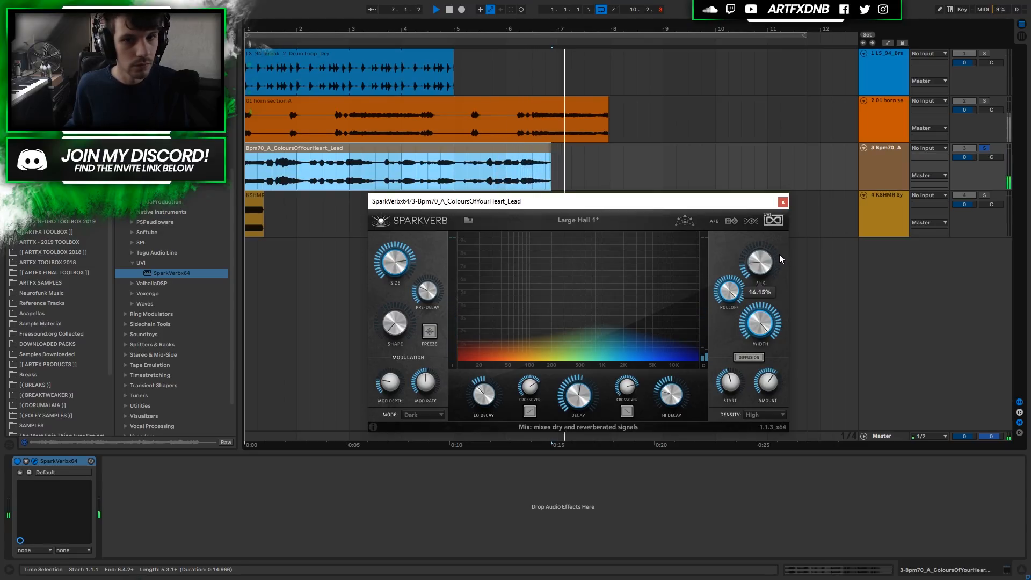
pyautogui.press('space')
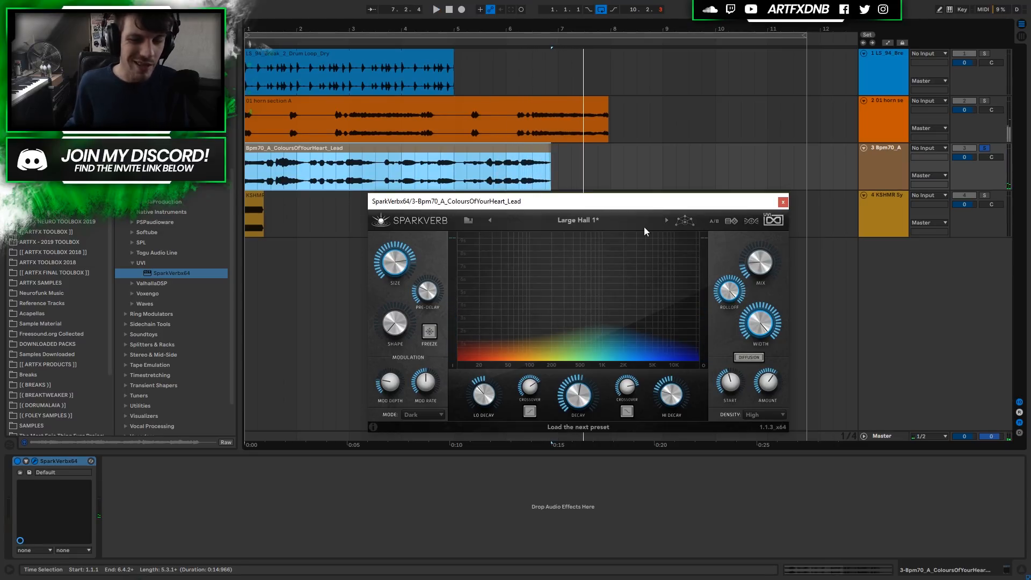
# Load SparkVerb's Obame Hall preset on the lead vocal and play the clip through it.
pyautogui.click(581, 221)
pyautogui.moveTo(495, 285)
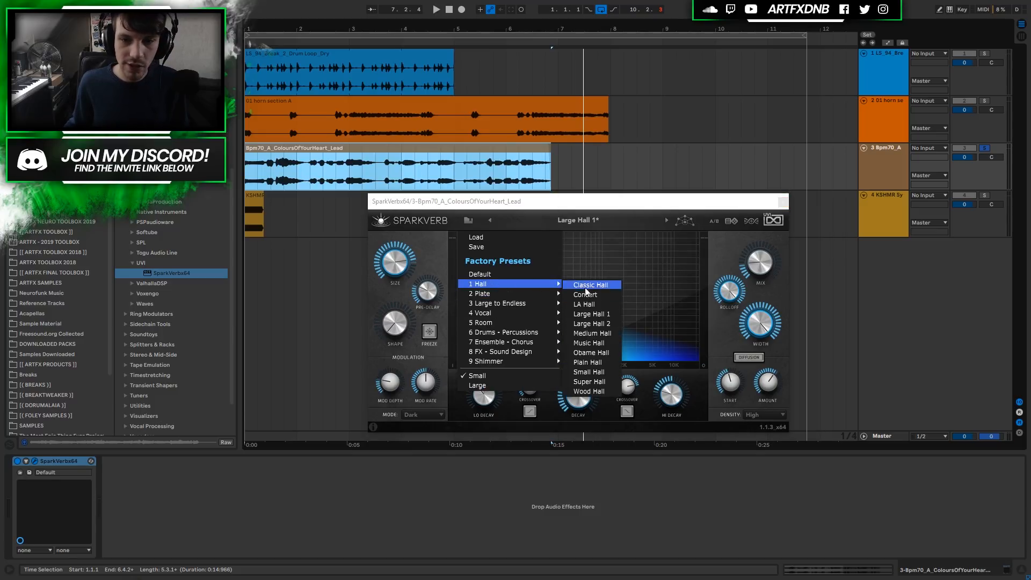
pyautogui.click(591, 353)
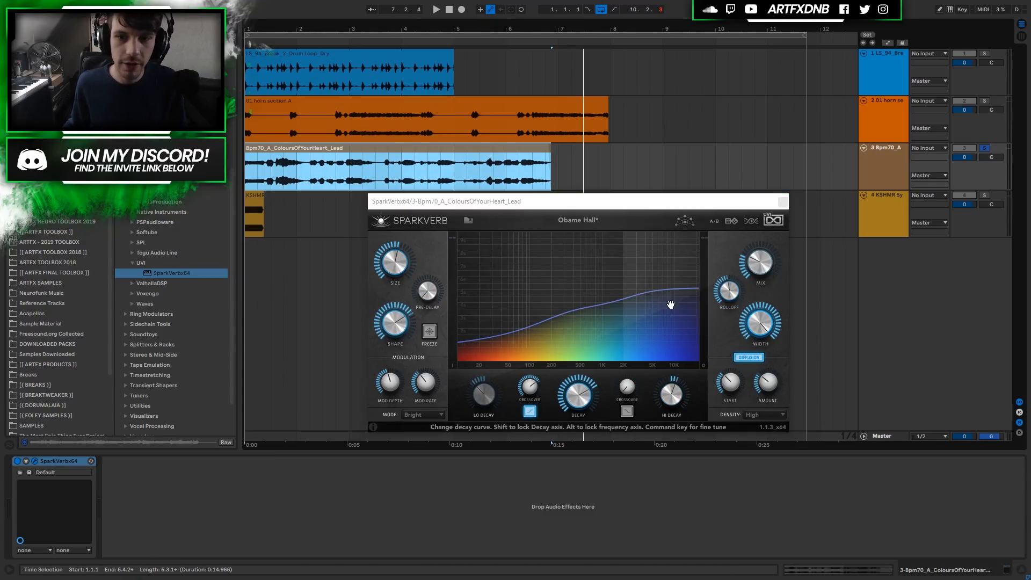
pyautogui.press('space')
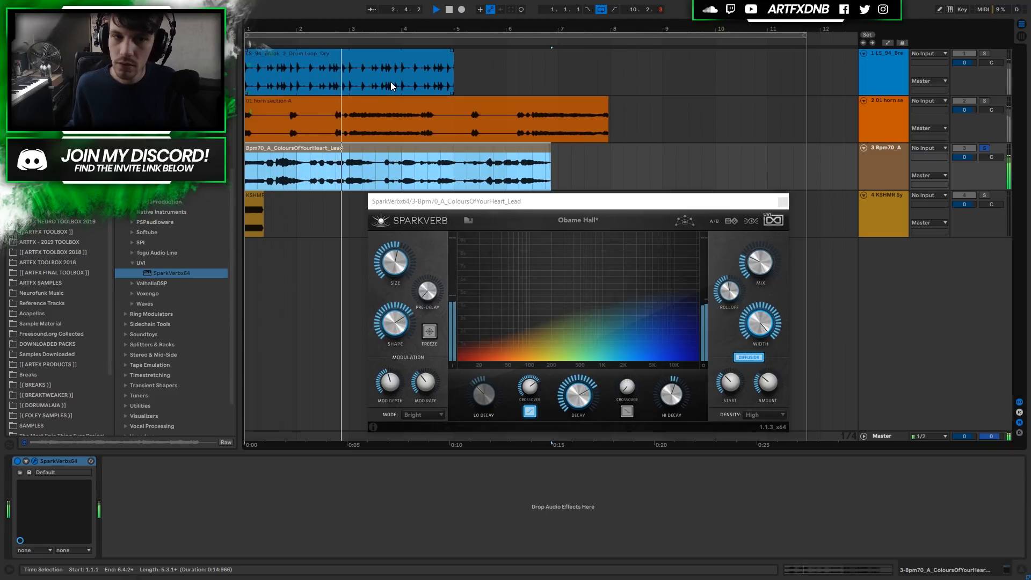
pyautogui.moveTo(765, 267)
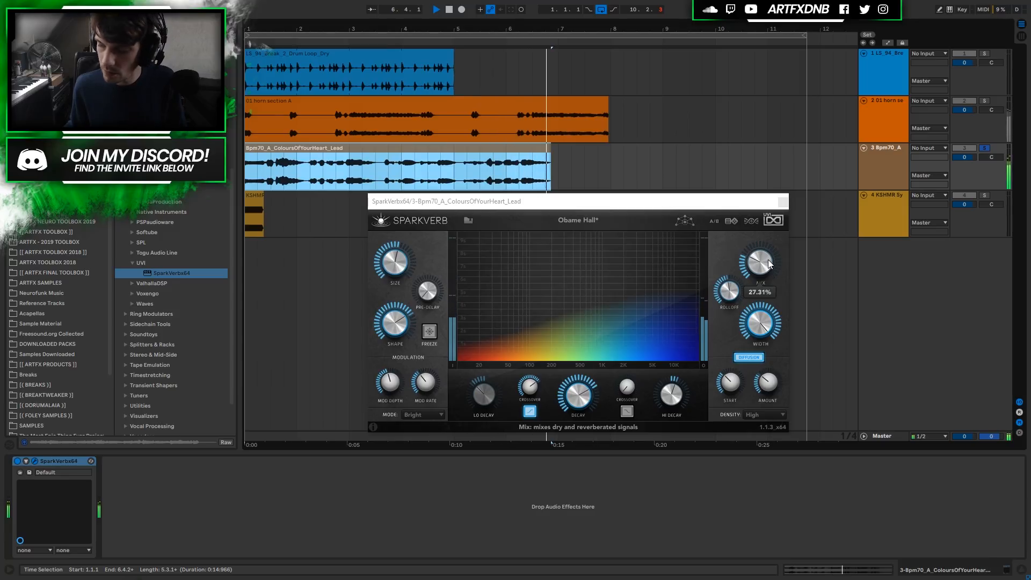
pyautogui.press('space')
pyautogui.press('space')
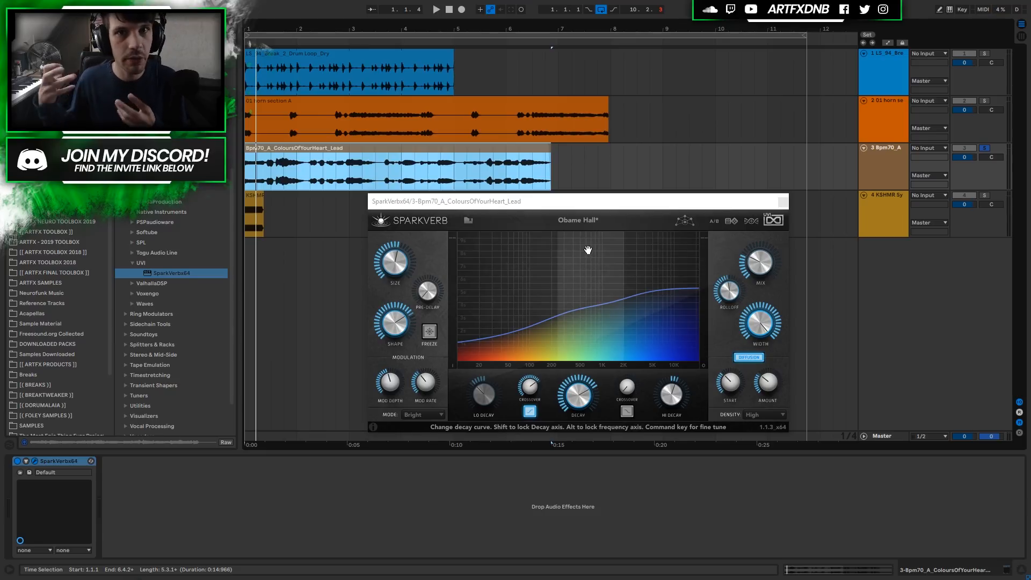
# Load SparkVerb's Thunder Plate preset on the lead vocal and lower its mix while playing the clip.
pyautogui.click(604, 216)
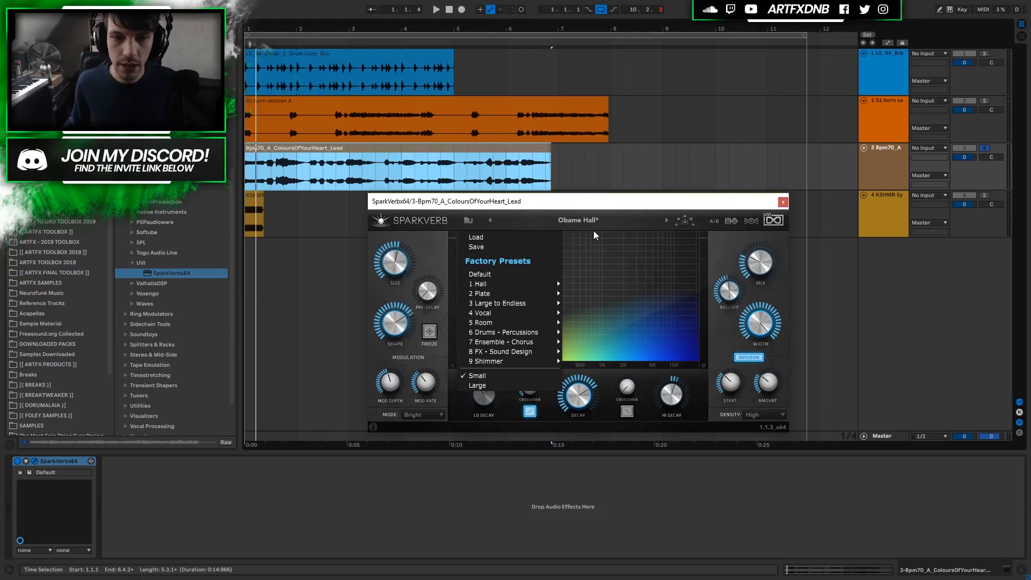
pyautogui.moveTo(505, 297)
pyautogui.moveTo(534, 282)
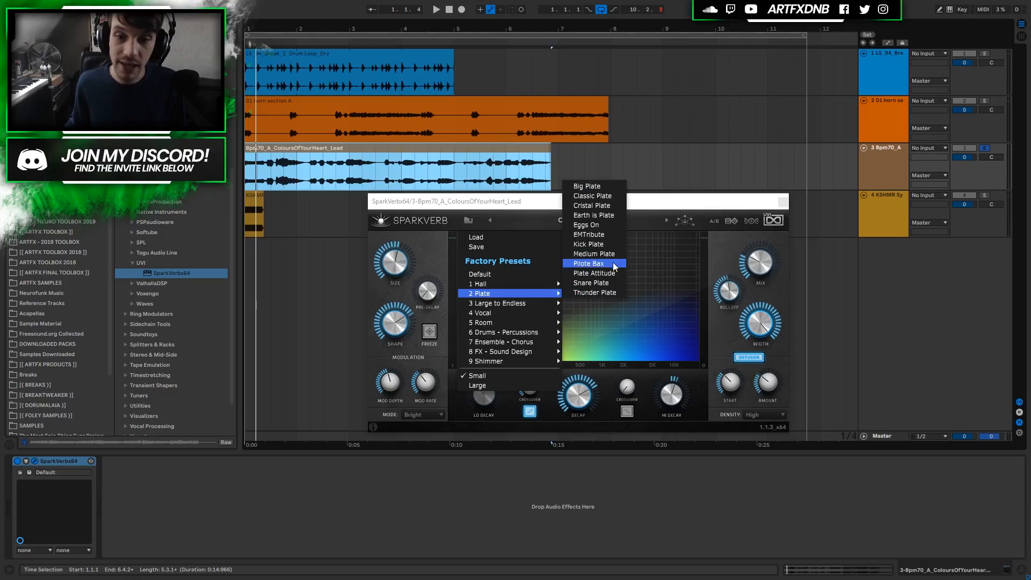
pyautogui.click(606, 291)
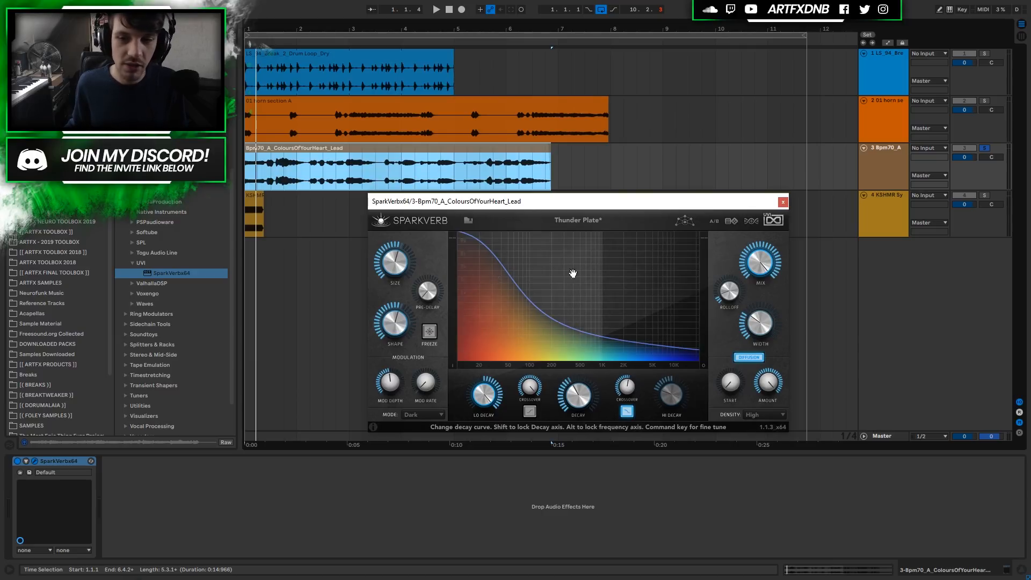
pyautogui.click(313, 162)
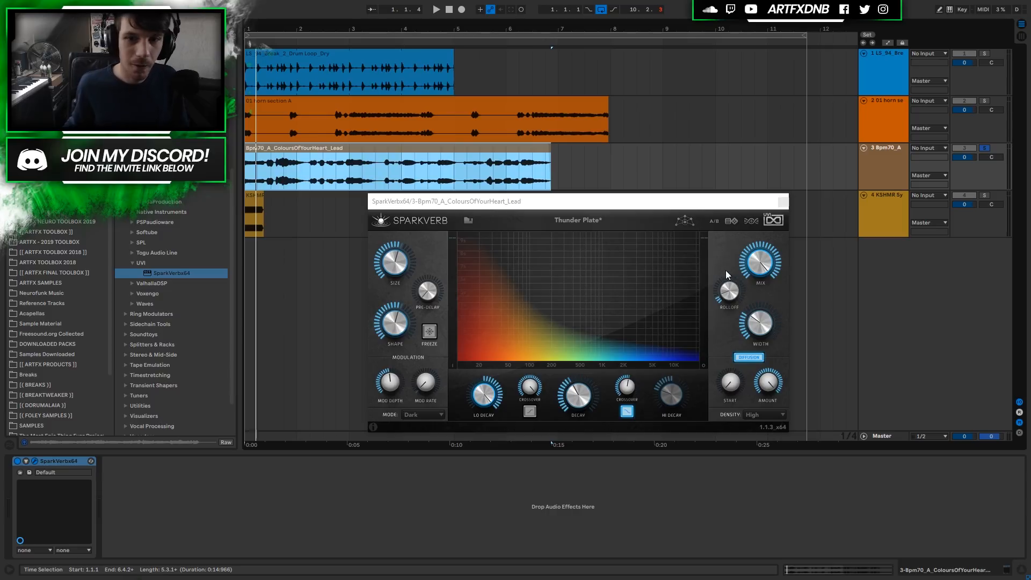
pyautogui.press('space')
pyautogui.moveTo(762, 274); pyautogui.dragTo(714, 339)
pyautogui.press('space')
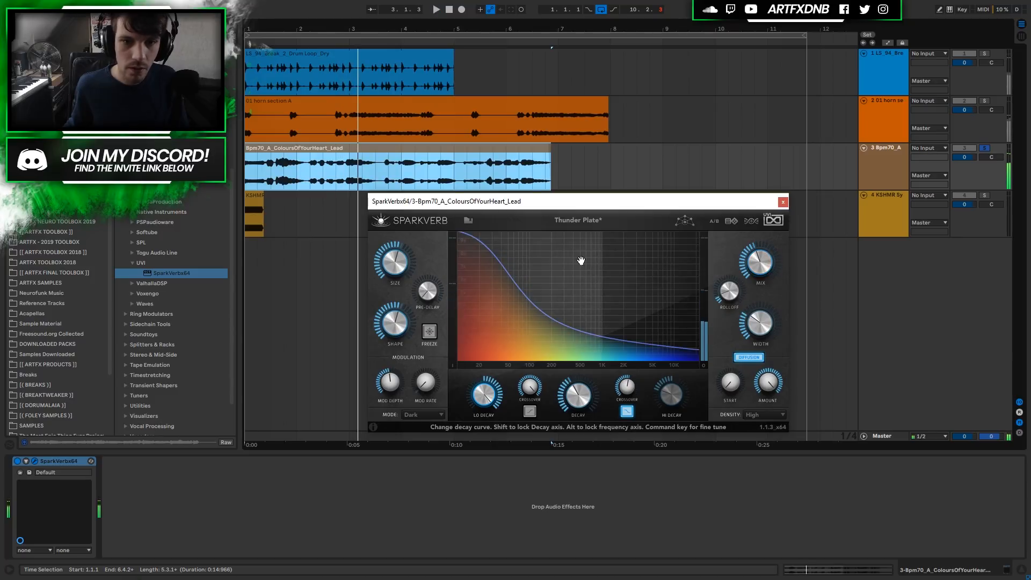
# Load SparkVerb's EMTribute plate preset and play the lead vocal through it.
pyautogui.click(583, 223)
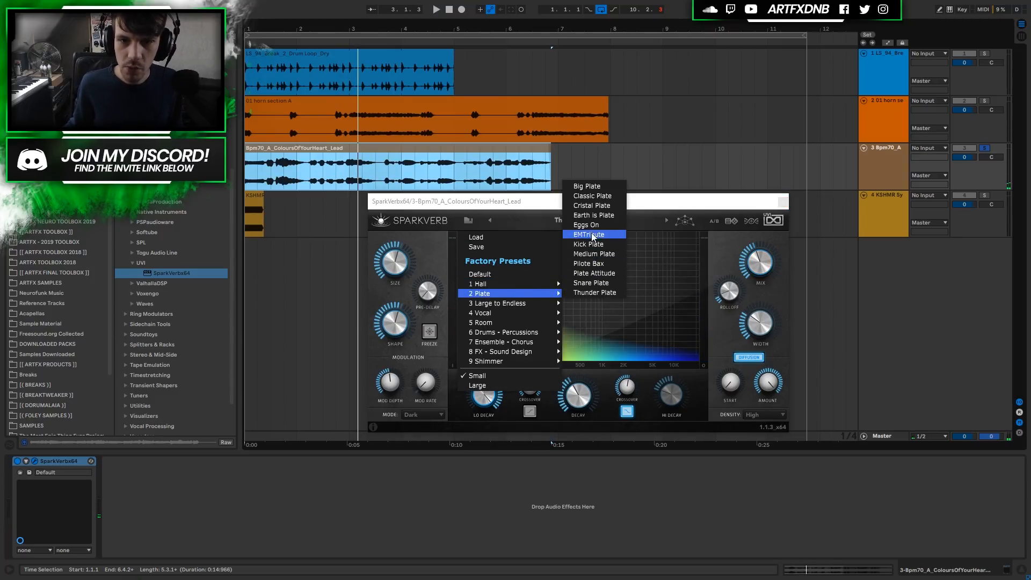
pyautogui.click(581, 236)
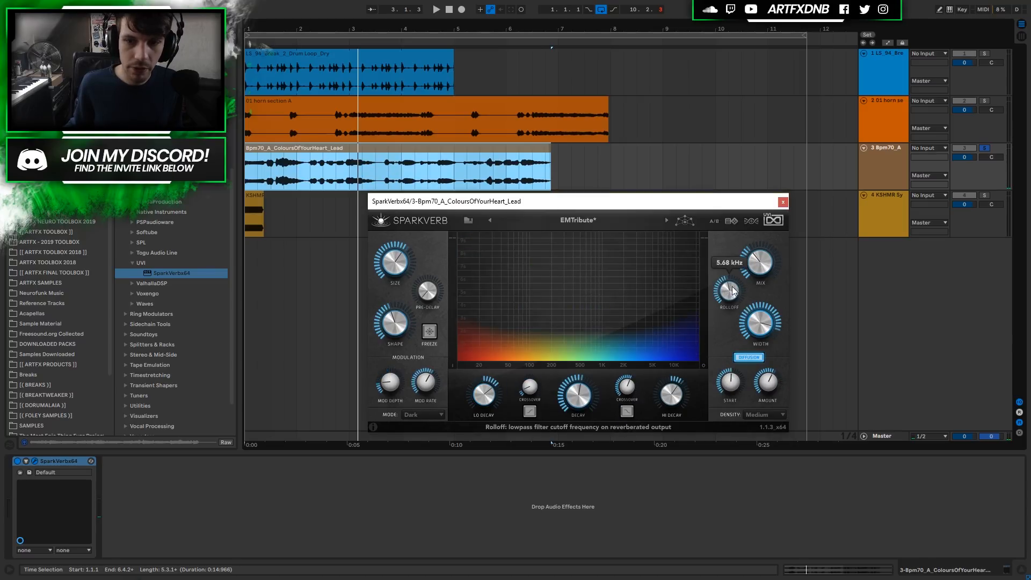
pyautogui.press('space')
pyautogui.moveTo(761, 257)
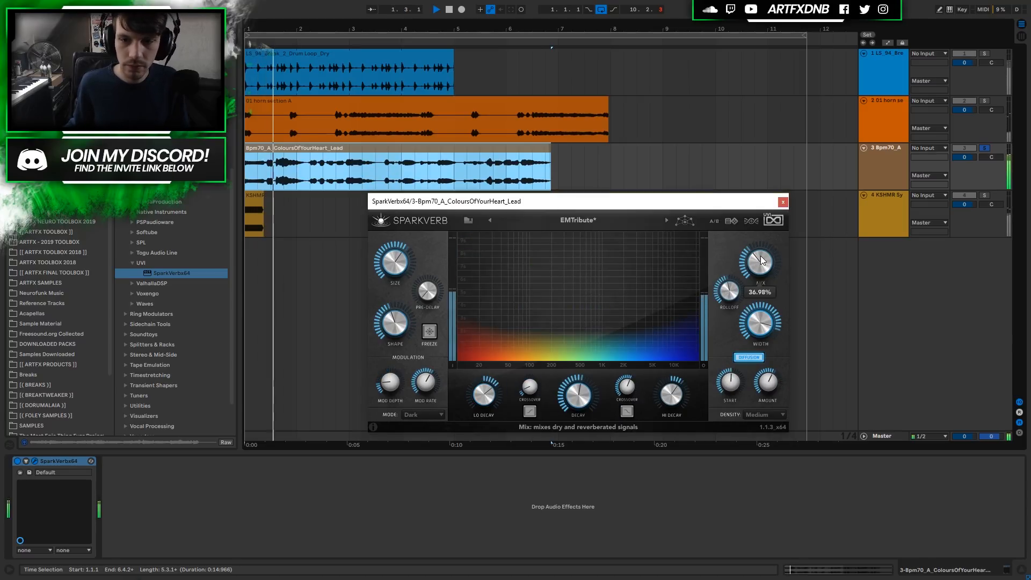
# Load SparkVerb's Almost Doubling preset from the Vocal category and play the lead vocal through it.
pyautogui.click(576, 220)
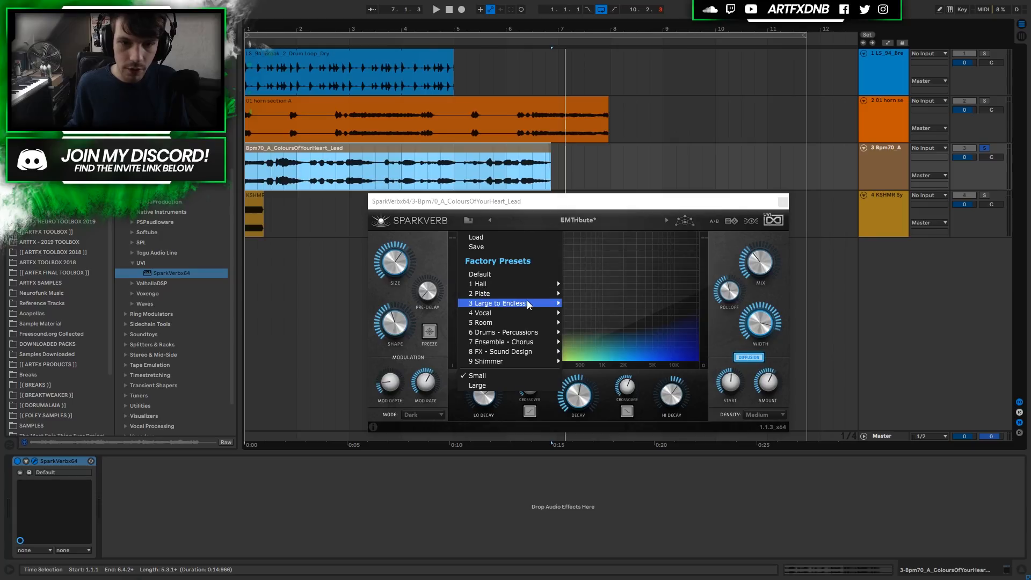
pyautogui.moveTo(491, 295)
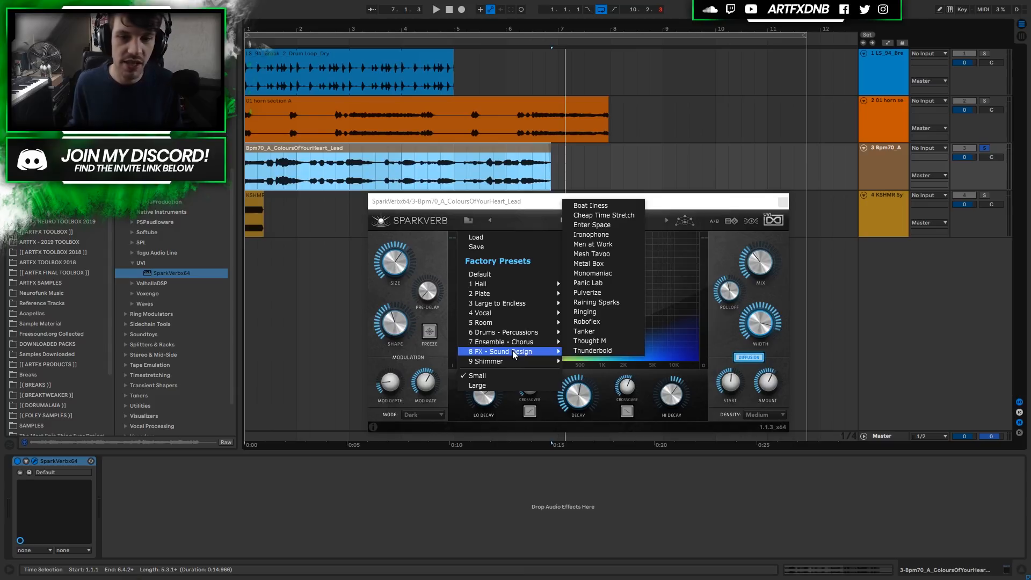
pyautogui.moveTo(489, 363)
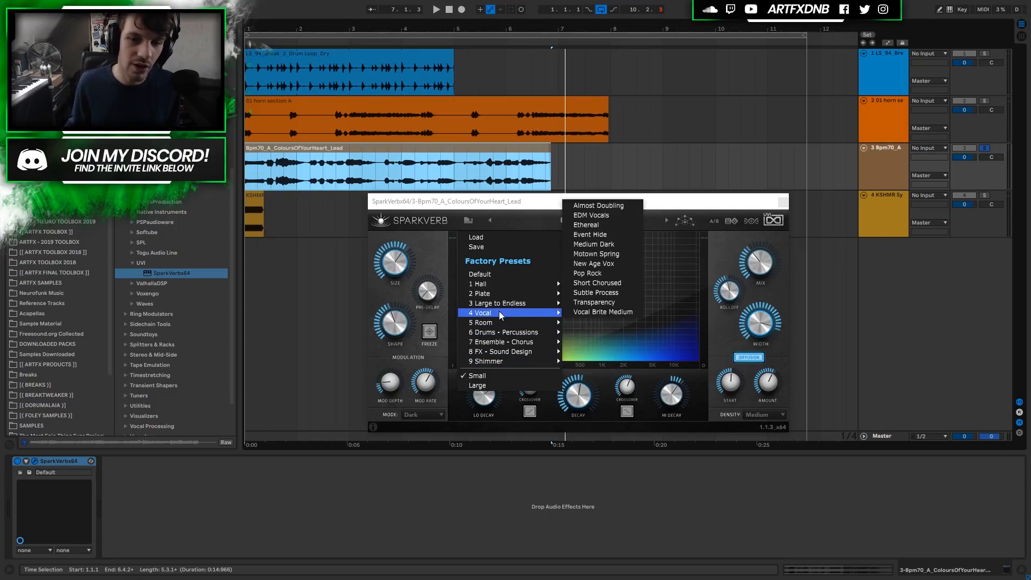
pyautogui.click(601, 206)
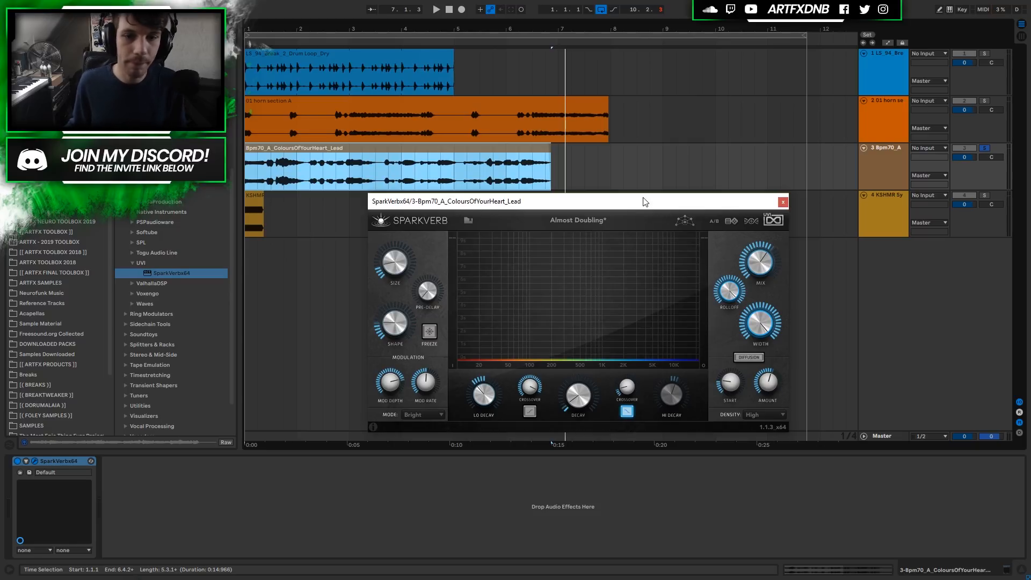
pyautogui.press('space')
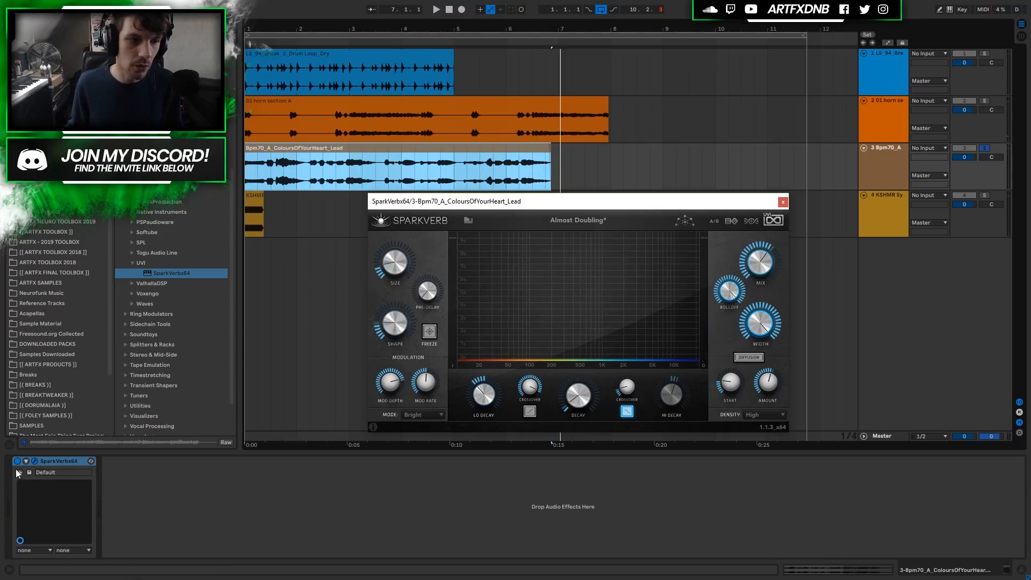
# Bypass SparkVerb on the lead vocal track and play the clip dry.
pyautogui.click(282, 310)
pyautogui.click(331, 146)
pyautogui.press('space')
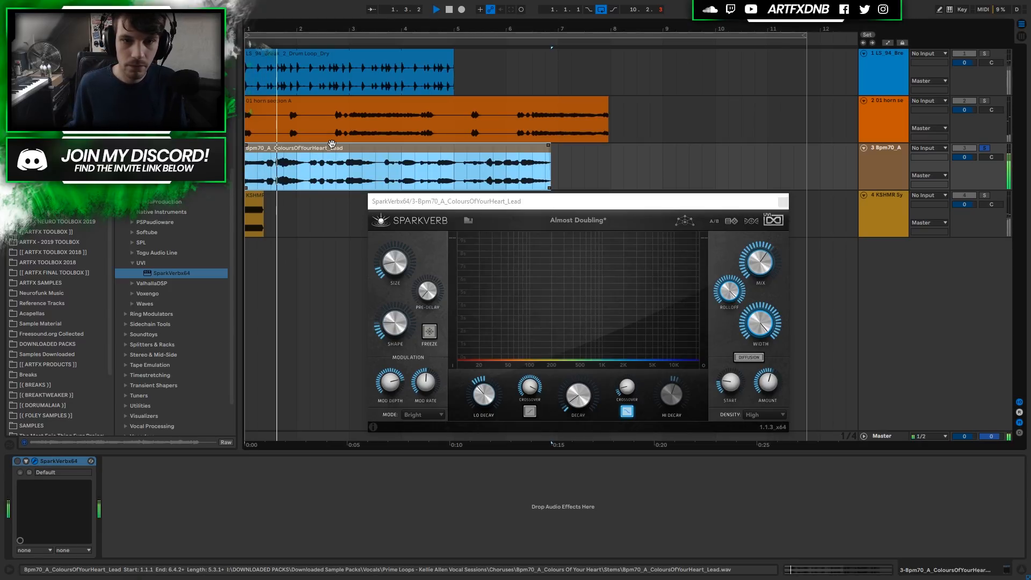
pyautogui.press('space')
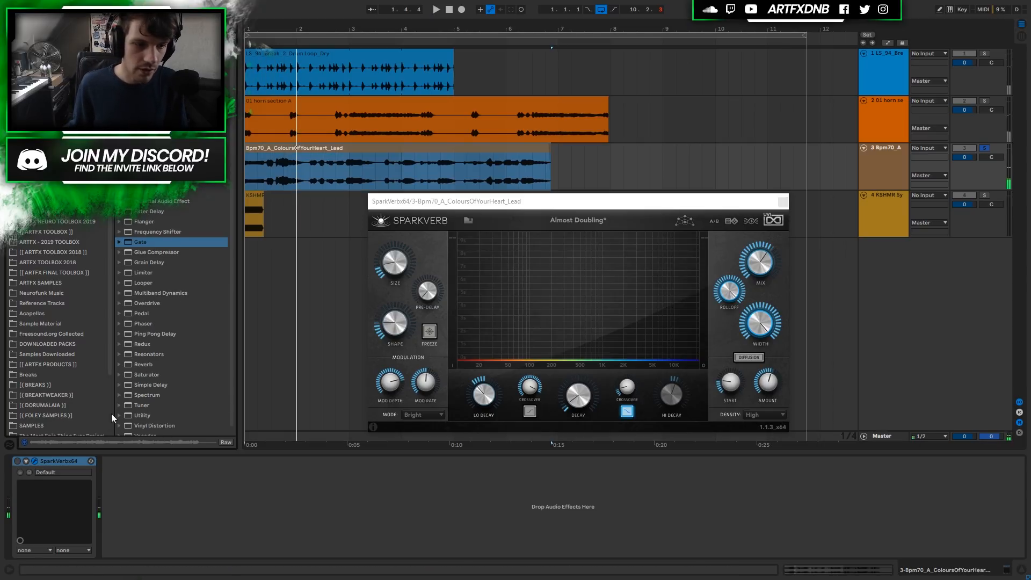
# Add a Utility device after SparkVerb and compare the dry lead vocal in mono and in stereo during playback.
pyautogui.moveTo(141, 415); pyautogui.dragTo(178, 474)
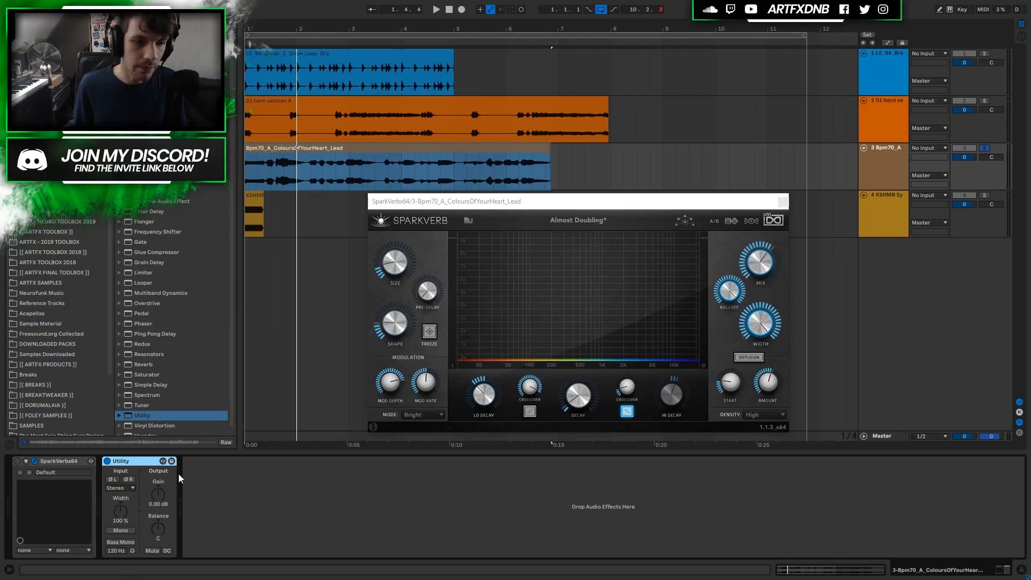
pyautogui.click(125, 530)
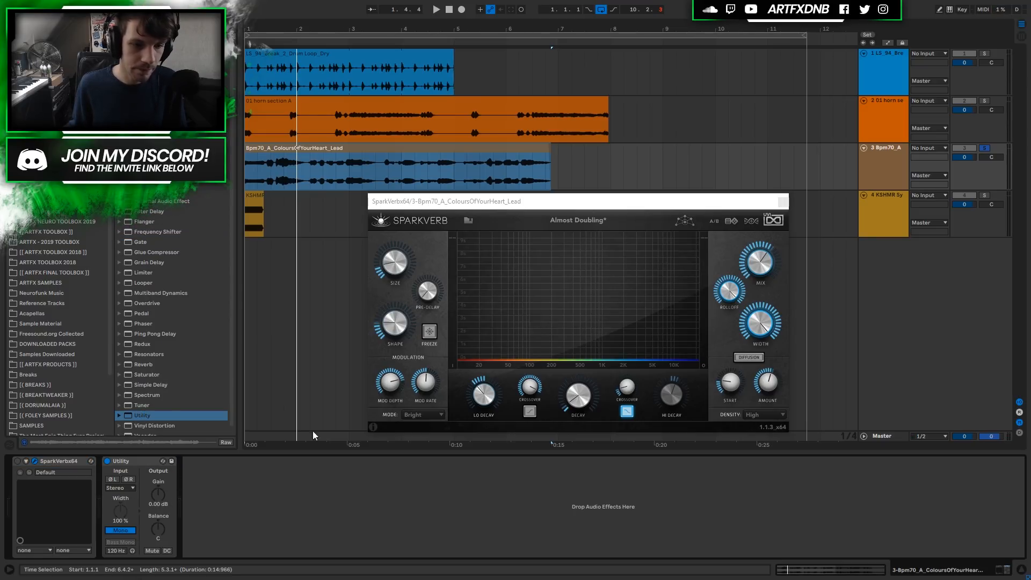
pyautogui.press('space')
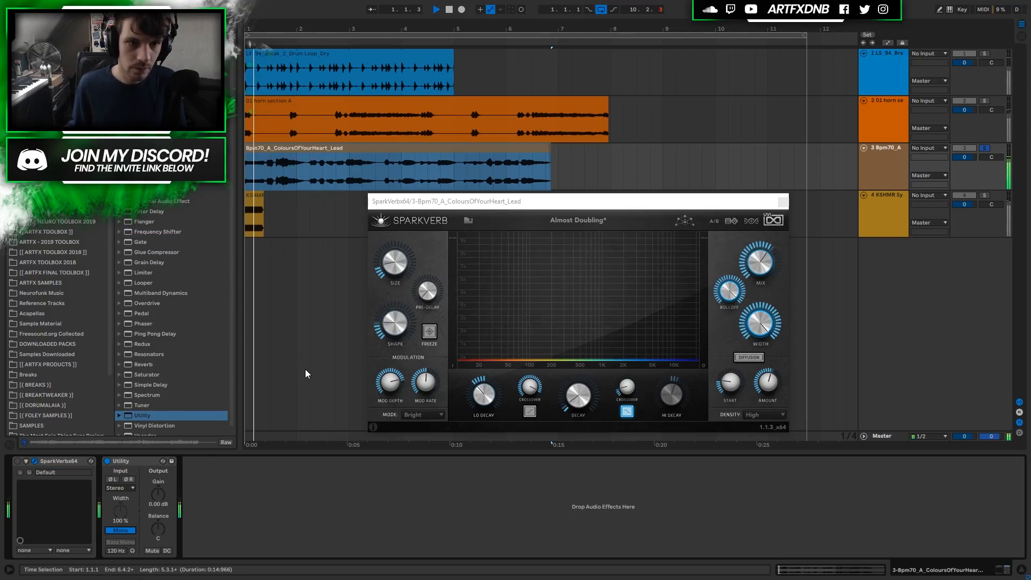
pyautogui.click(120, 529)
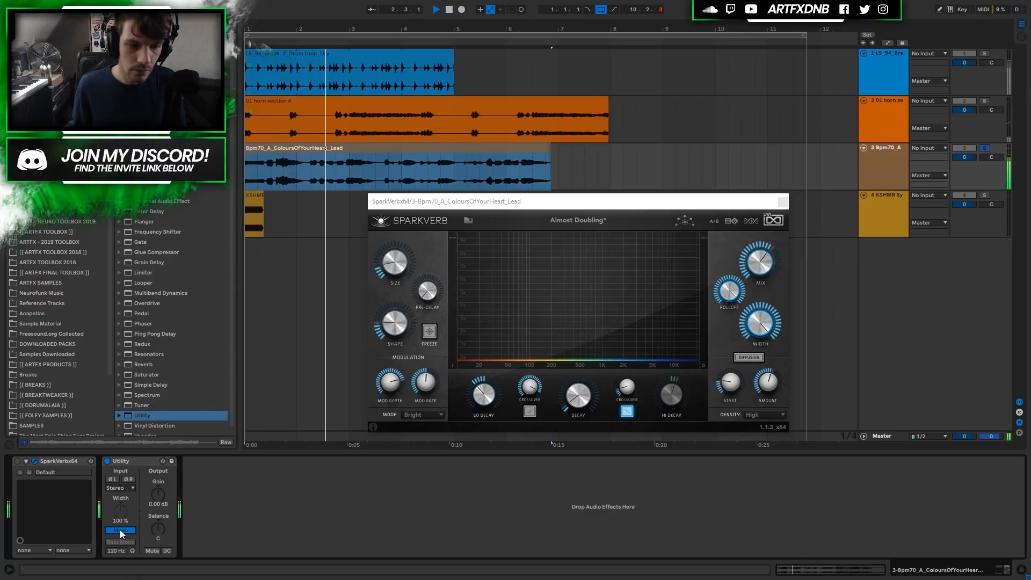
pyautogui.press('space')
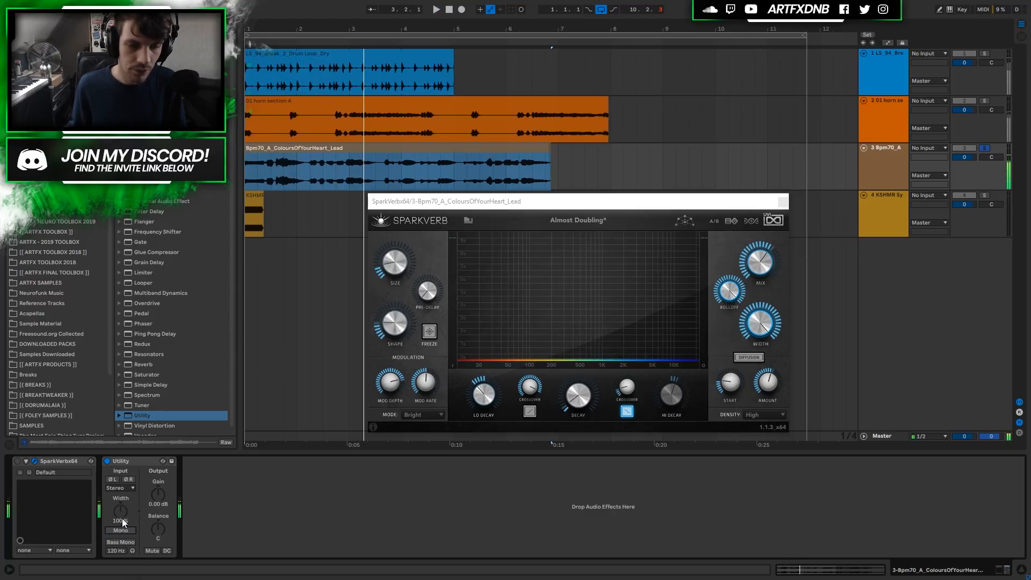
# Delete the Utility device from the lead vocal track and turn SparkVerb back on.
pyautogui.click(128, 462)
pyautogui.press('Delete')
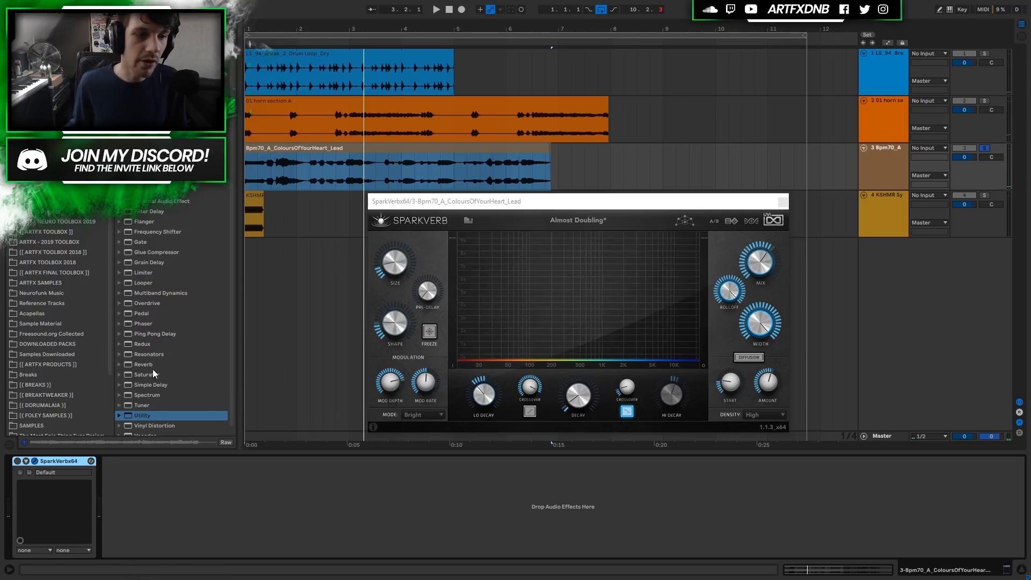
pyautogui.click(564, 204)
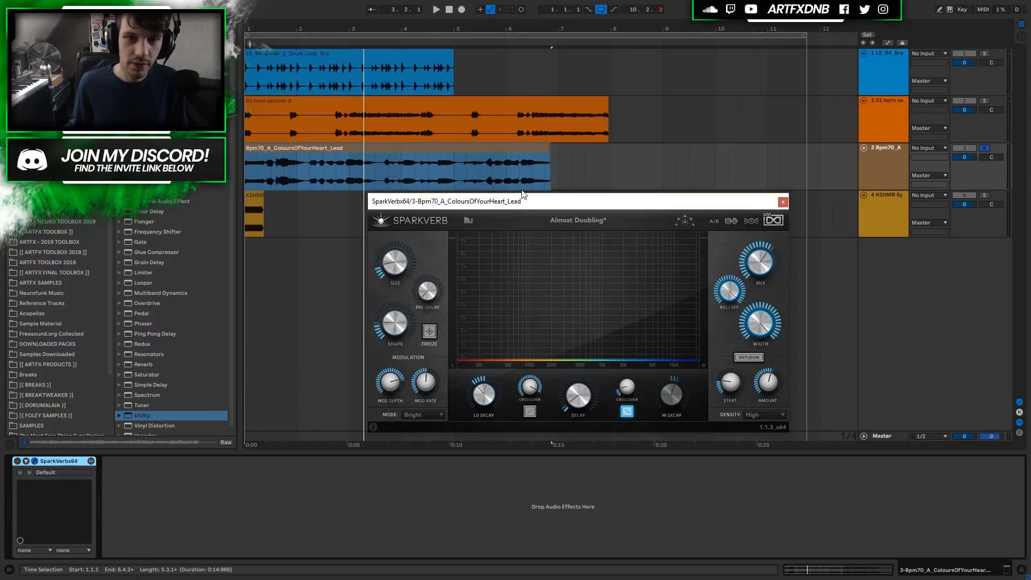
pyautogui.click(18, 461)
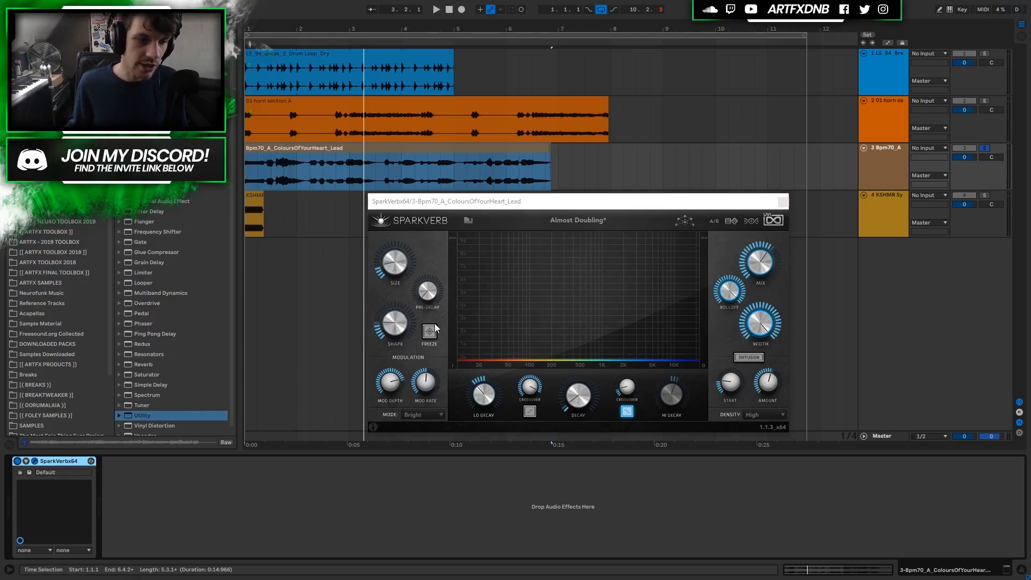
# Play the lead vocal with the Almost Doubling reverb active.
pyautogui.click(496, 207)
pyautogui.press('space')
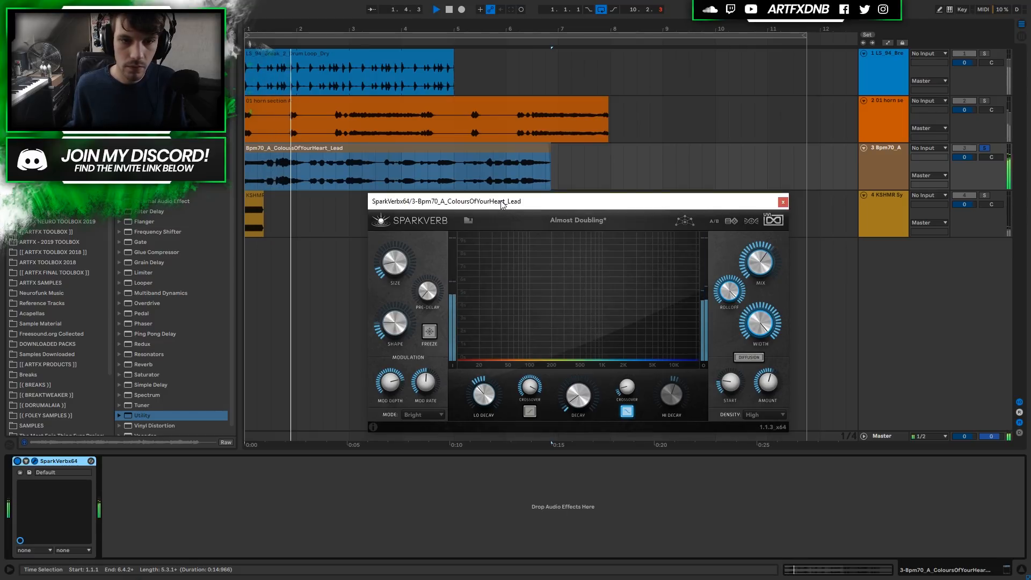
pyautogui.press('space')
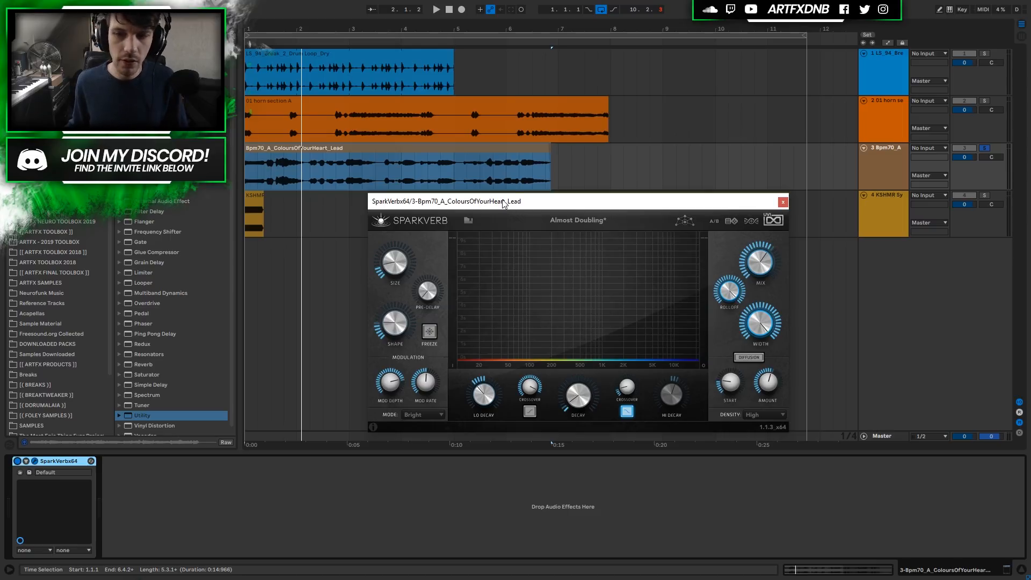
# Lower the Almost Doubling reverb mix to about 35% and fine-tune it while replaying the lead vocal.
pyautogui.click(307, 150)
pyautogui.moveTo(747, 281)
pyautogui.press('space')
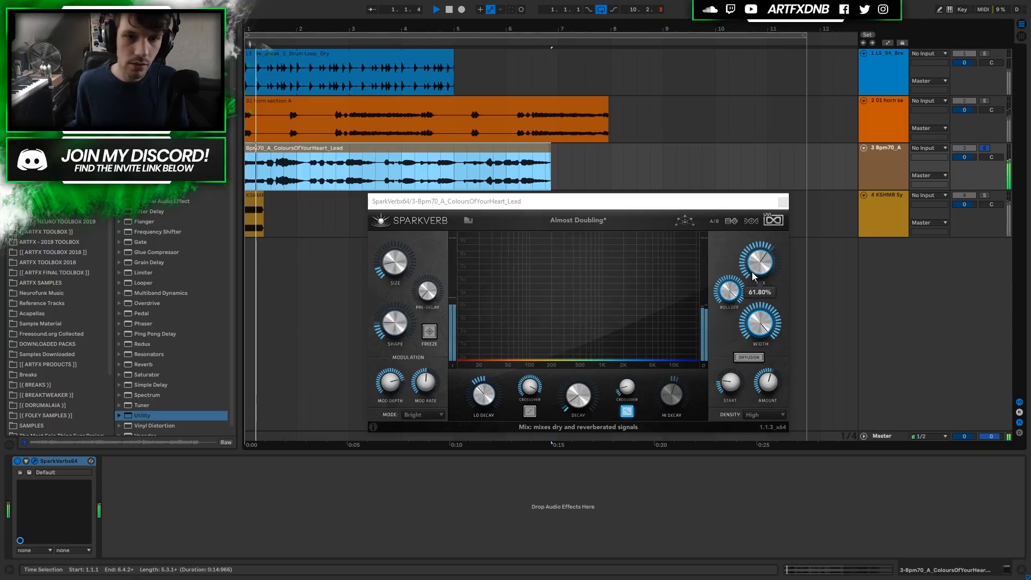
pyautogui.moveTo(749, 265); pyautogui.dragTo(735, 304)
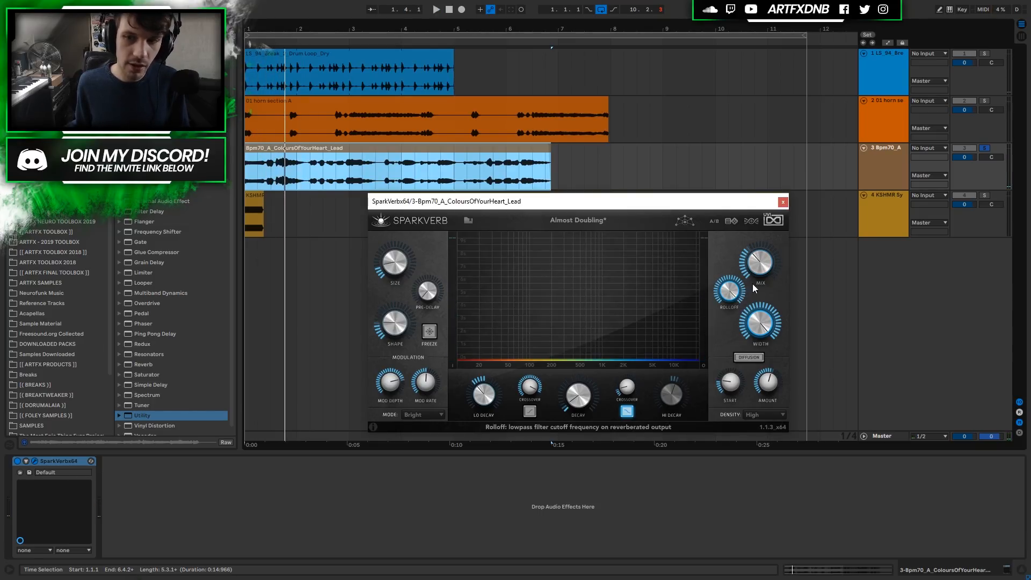
pyautogui.press('space')
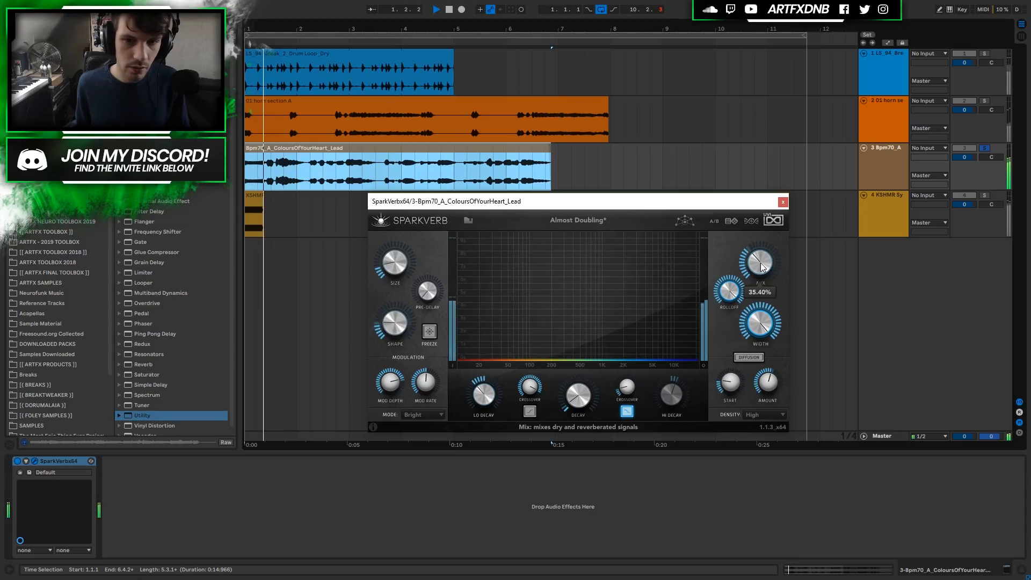
pyautogui.moveTo(761, 263); pyautogui.dragTo(759, 265)
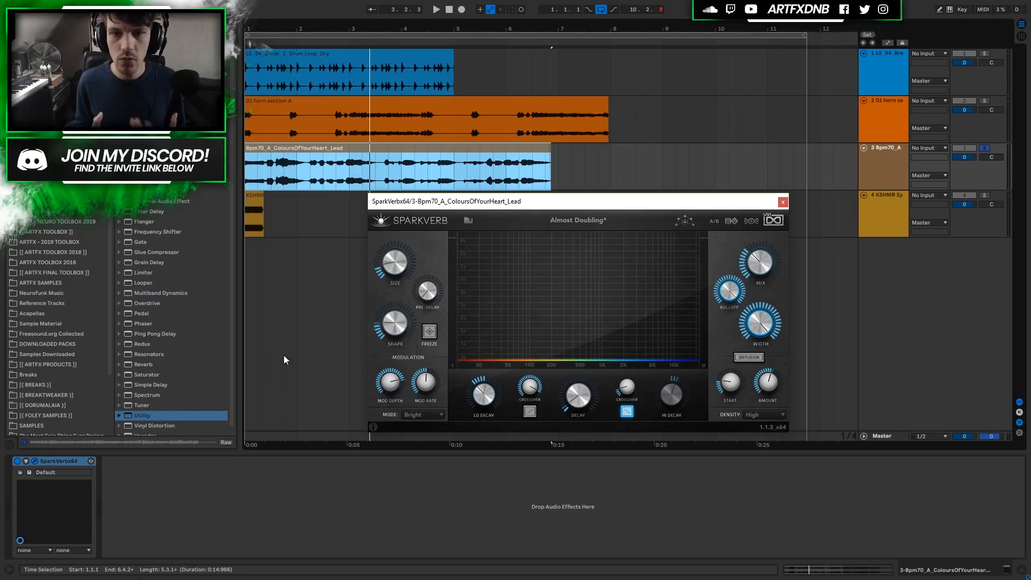
# Audition the lead vocal through SparkVerb's EDM Vocals preset and the following Ethereal preset.
pyautogui.click(611, 223)
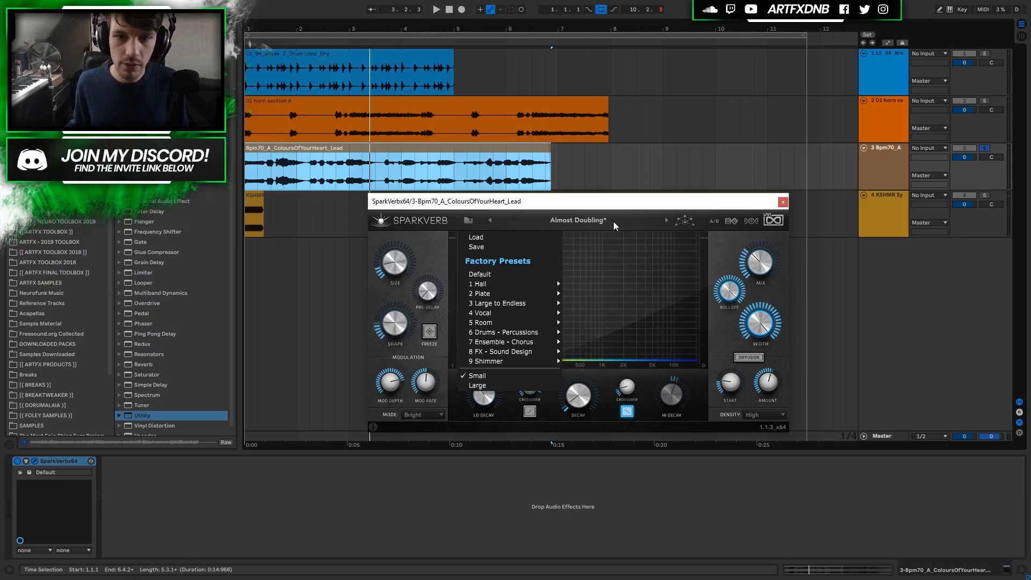
pyautogui.moveTo(529, 311)
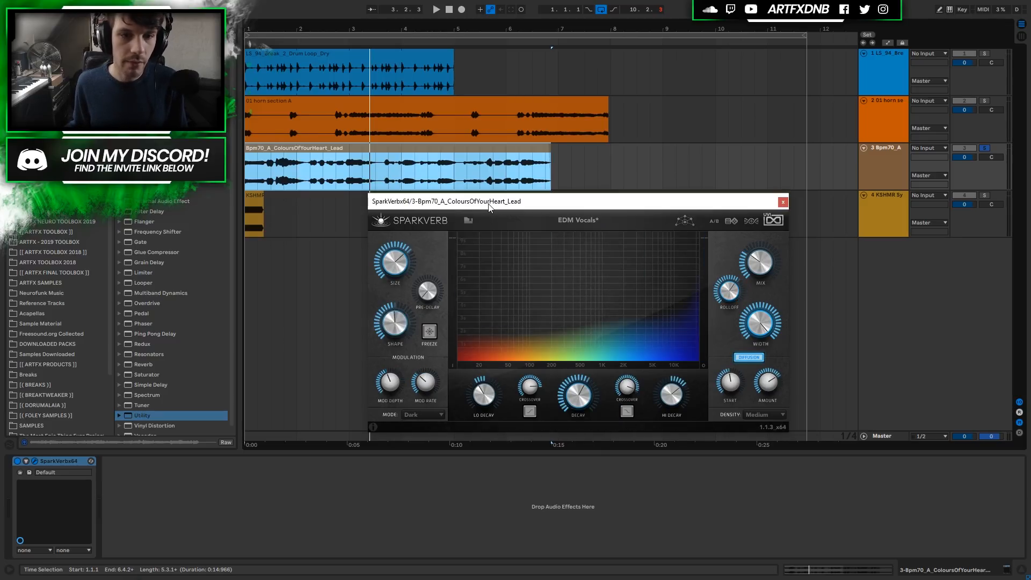
pyautogui.press('space')
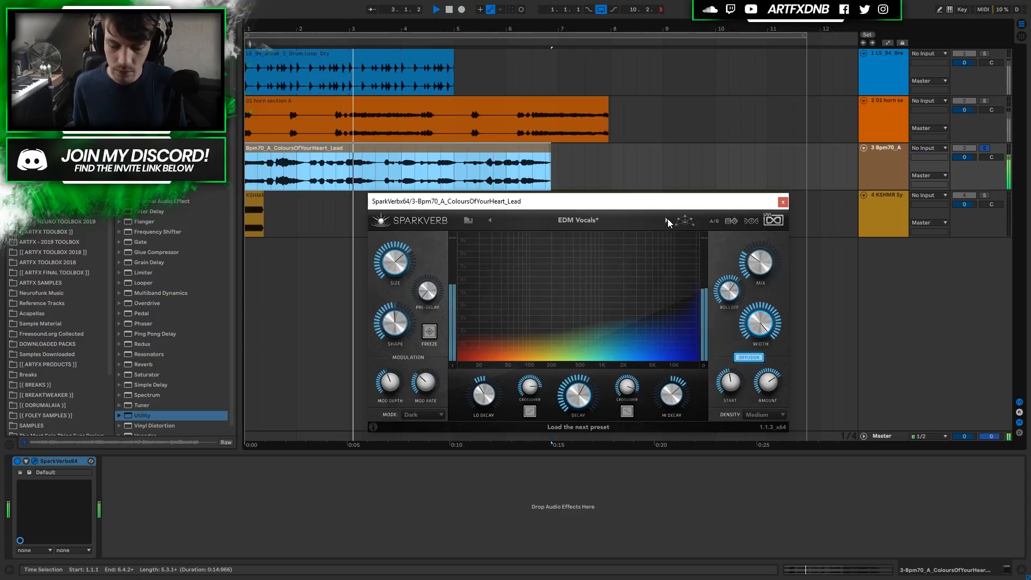
pyautogui.press('space')
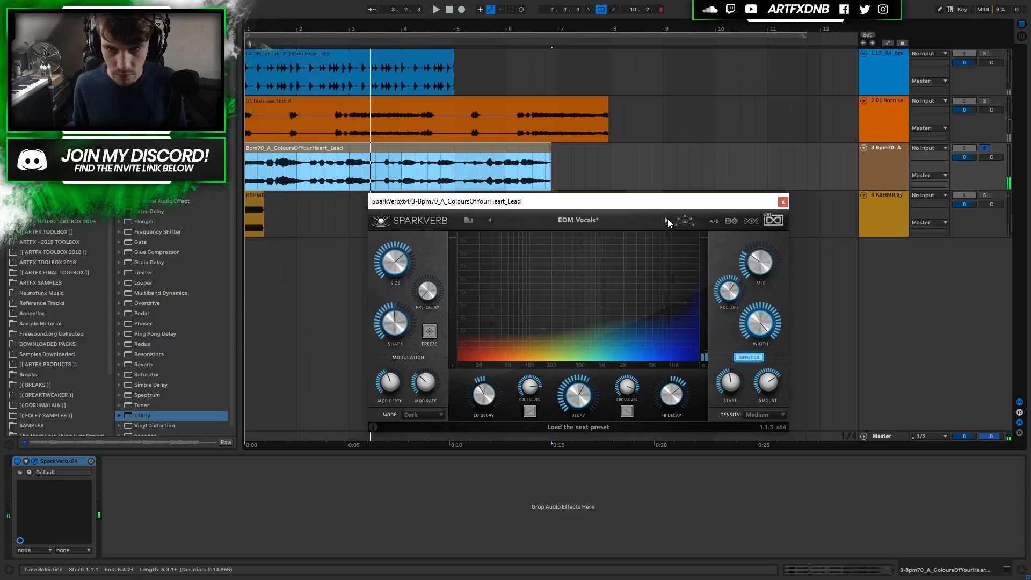
pyautogui.click(668, 221)
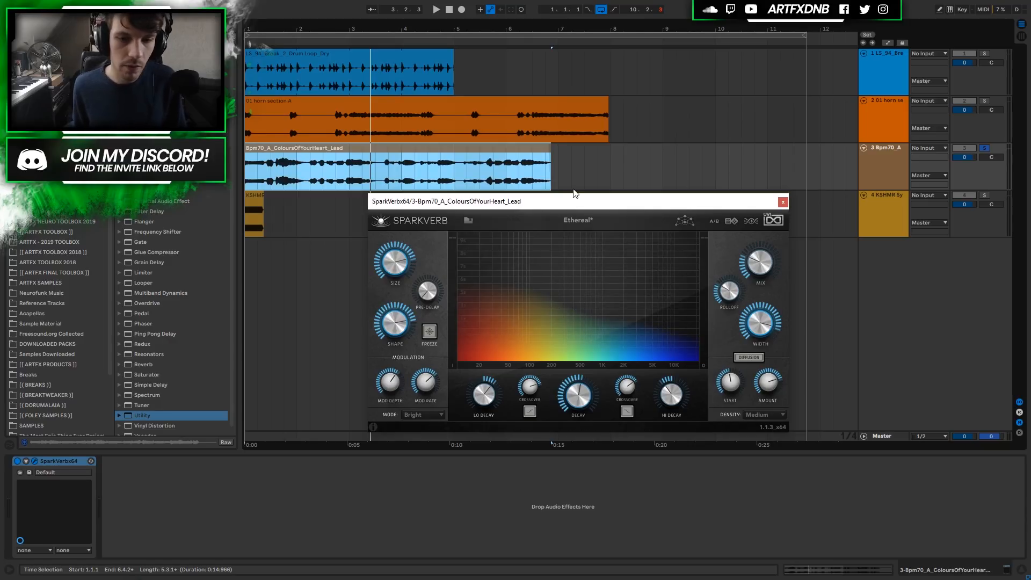
pyautogui.press('space')
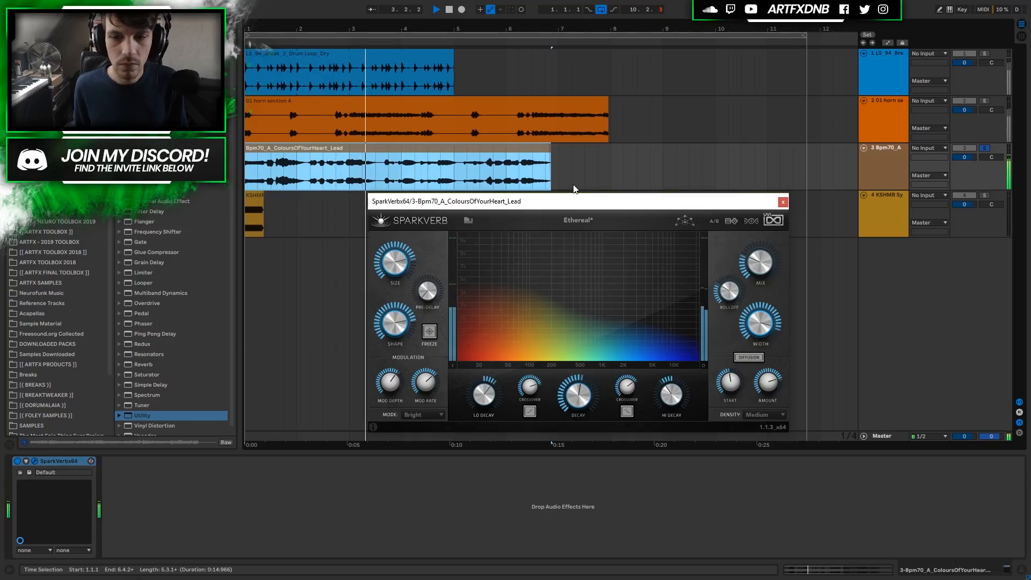
# Audition the lead vocal through SparkVerb's Event Hide preset.
pyautogui.press('space')
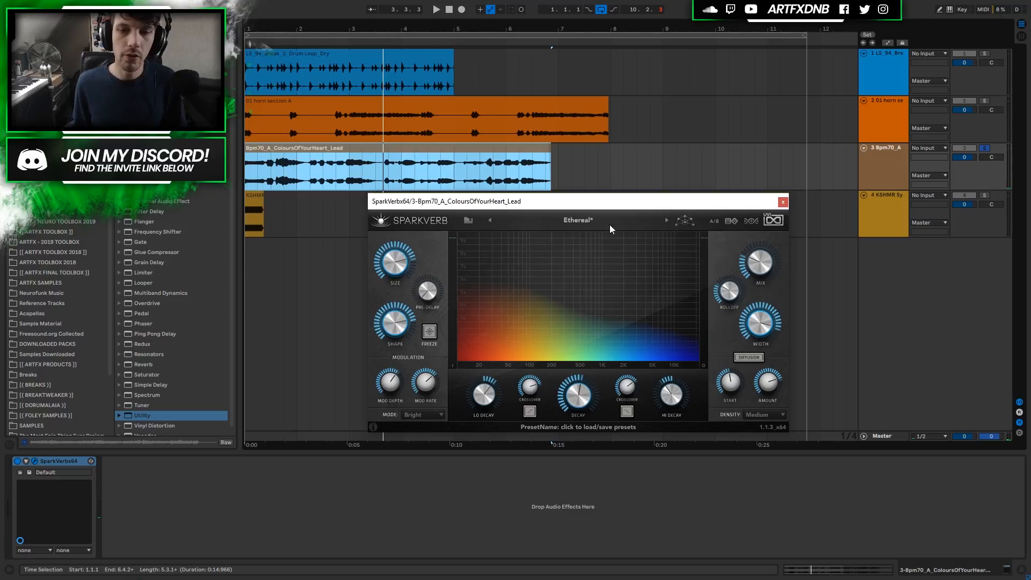
pyautogui.click(665, 220)
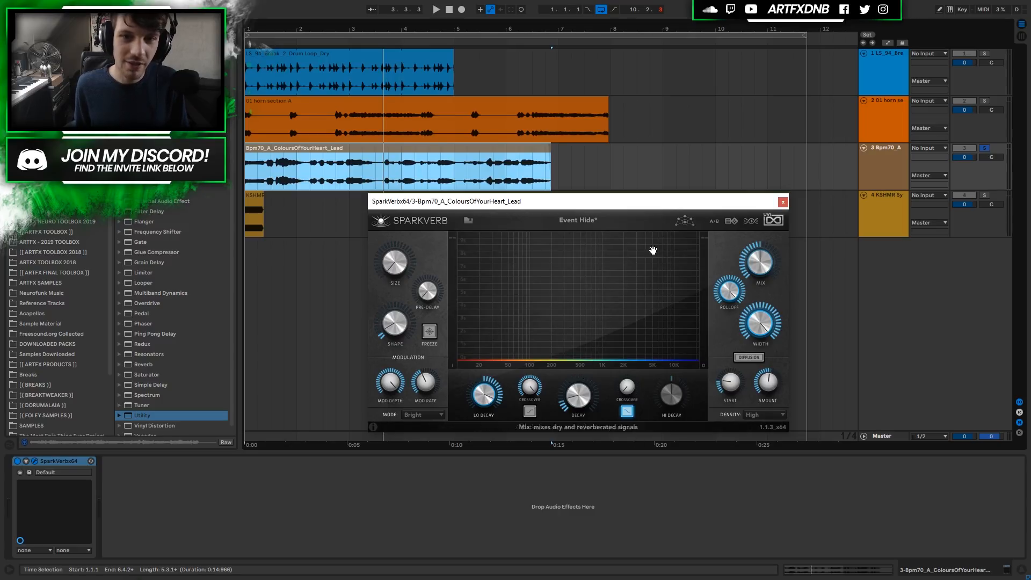
pyautogui.moveTo(542, 393)
pyautogui.press('space')
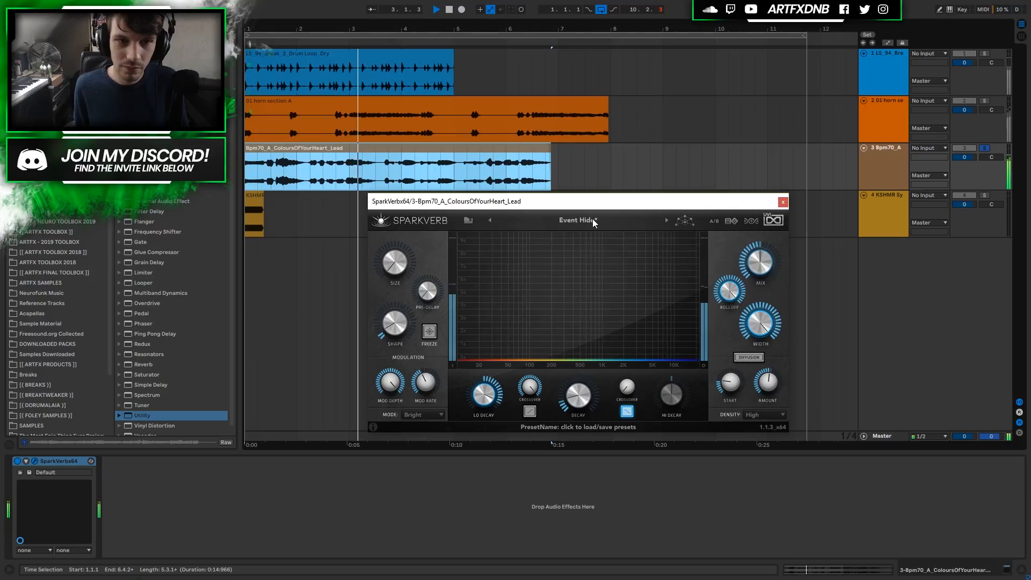
pyautogui.press('space')
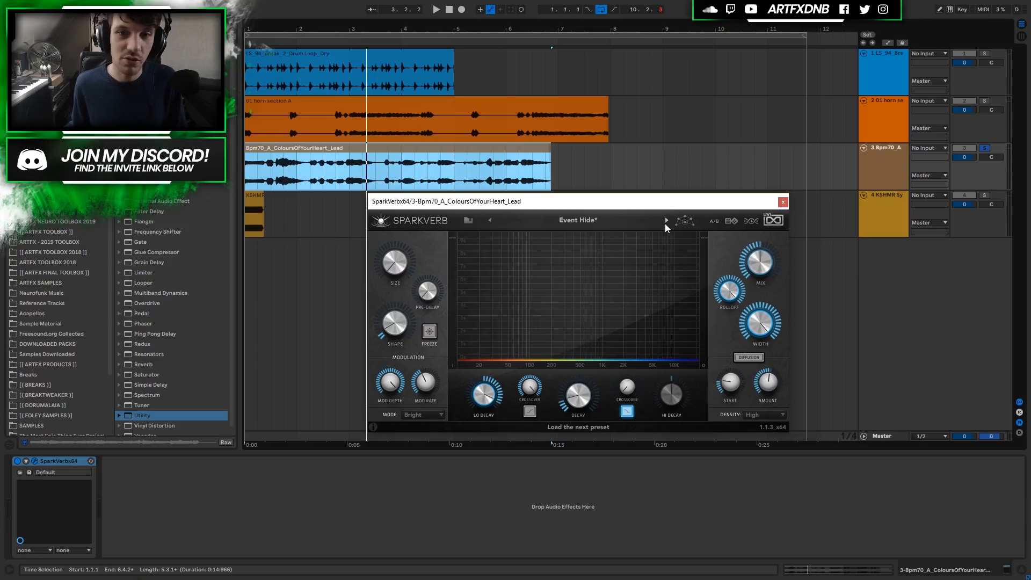
# Load the Motown Spring preset from SparkVerb's Vocal category and play the lead vocal through it.
pyautogui.click(666, 221)
pyautogui.click(624, 220)
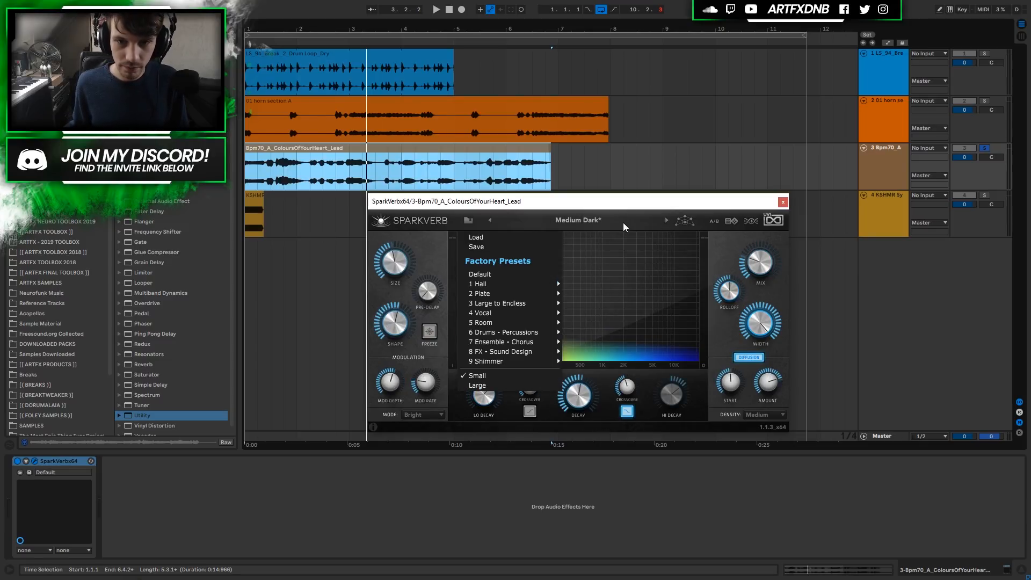
pyautogui.moveTo(499, 313)
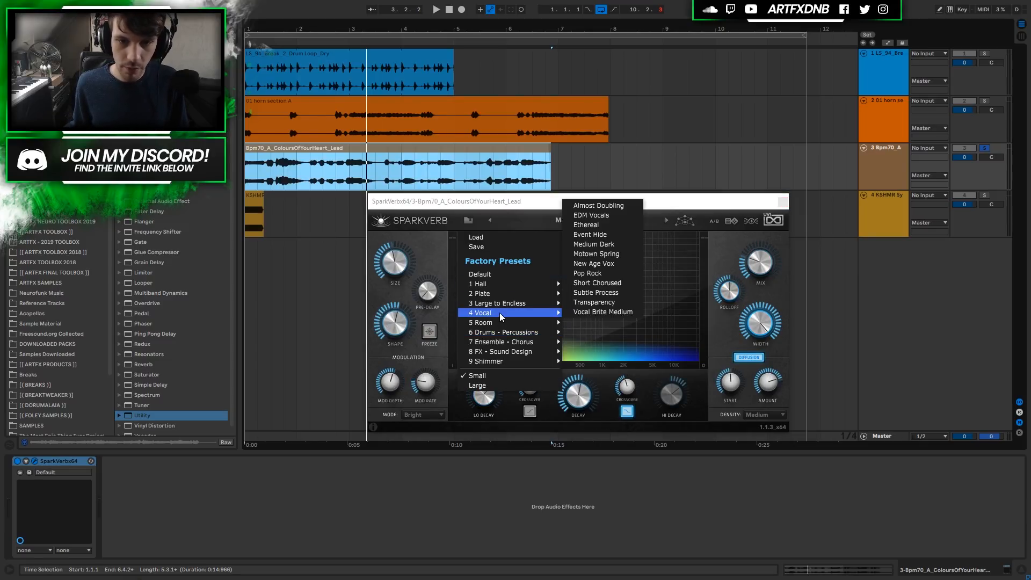
pyautogui.click(612, 253)
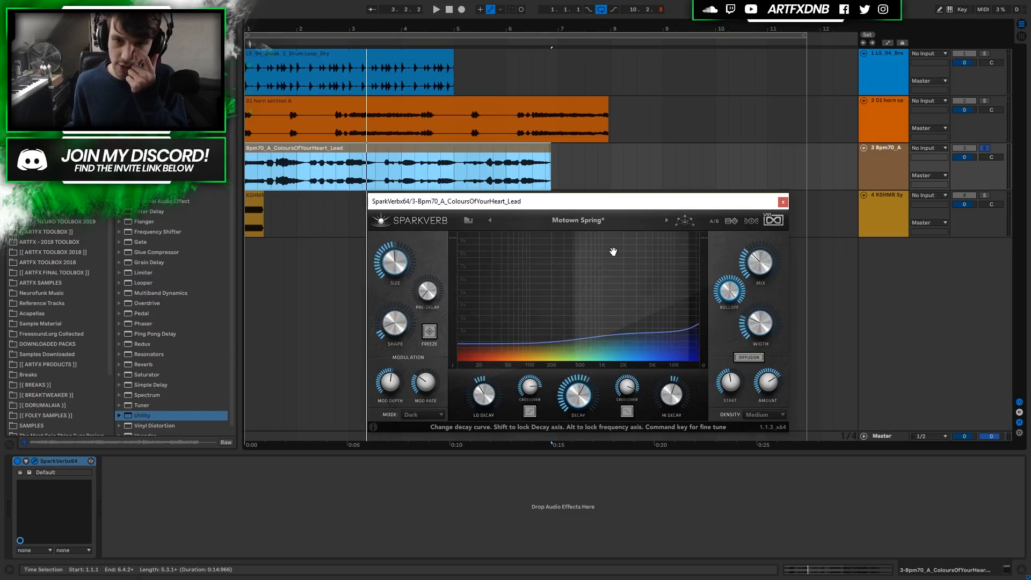
pyautogui.press('space')
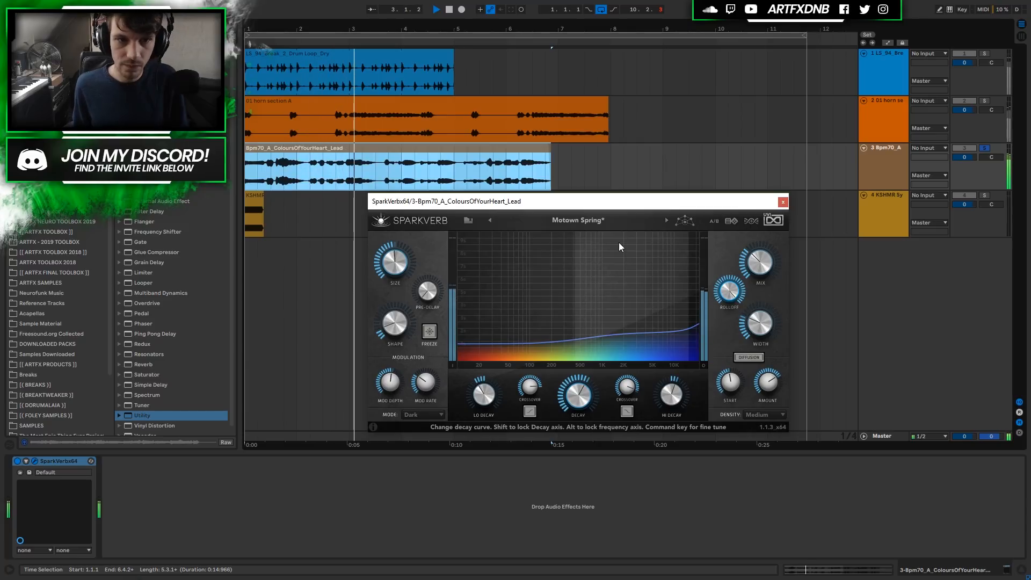
pyautogui.press('space')
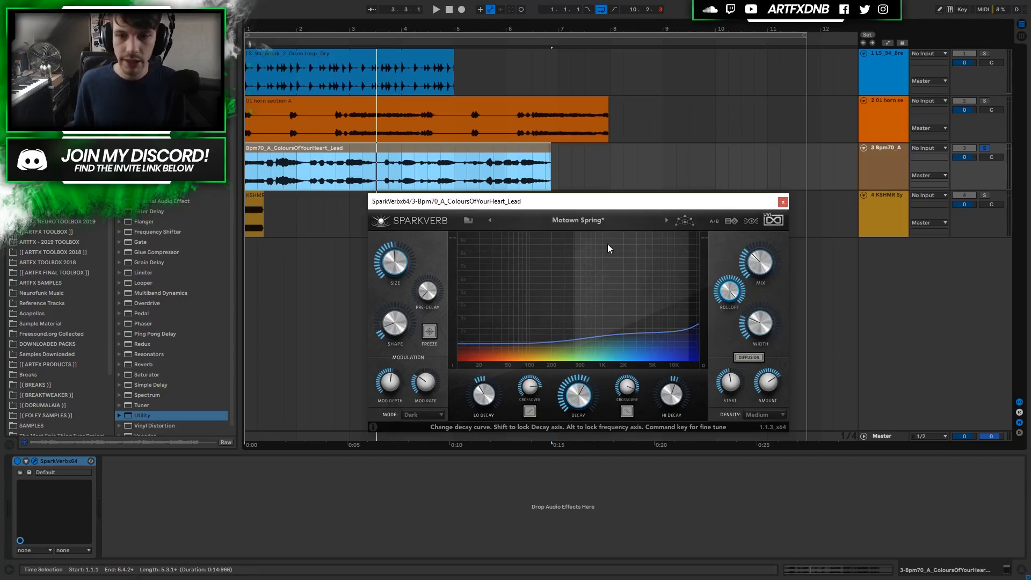
# Load the Shimmer 1 preset from SparkVerb's Shimmer category and play the lead vocal through it.
pyautogui.click(588, 221)
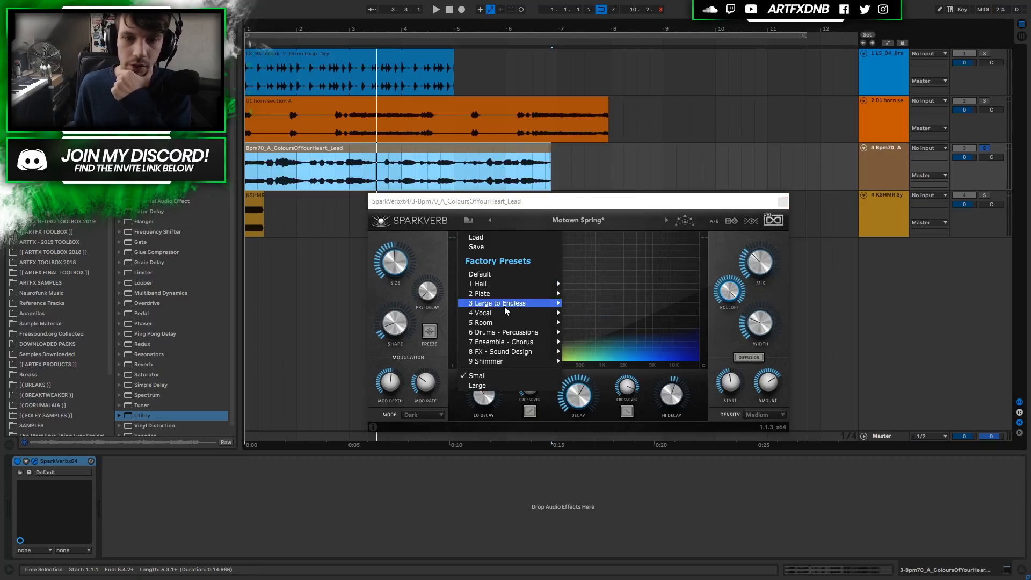
pyautogui.moveTo(510, 314)
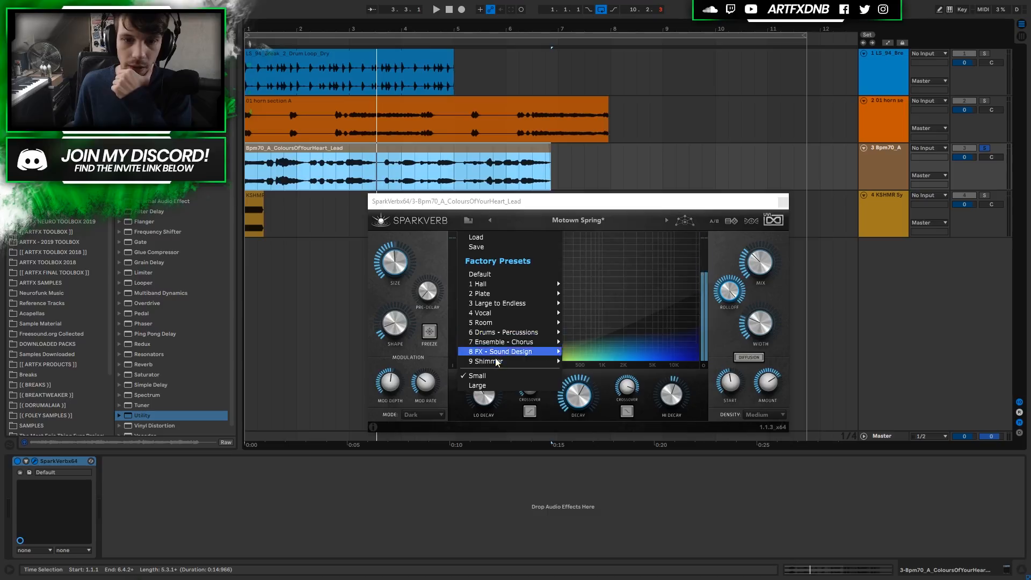
pyautogui.moveTo(497, 362)
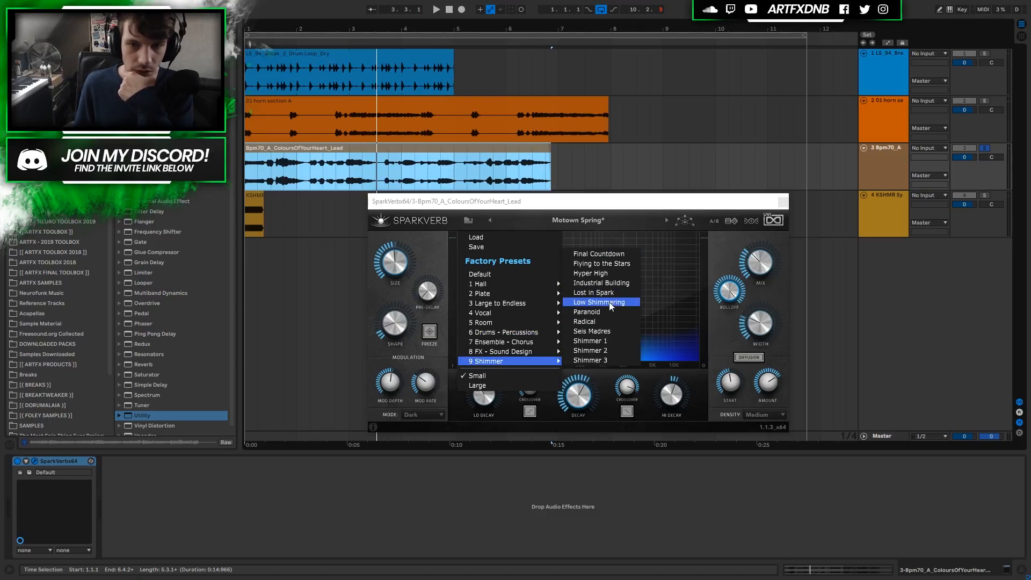
pyautogui.click(611, 341)
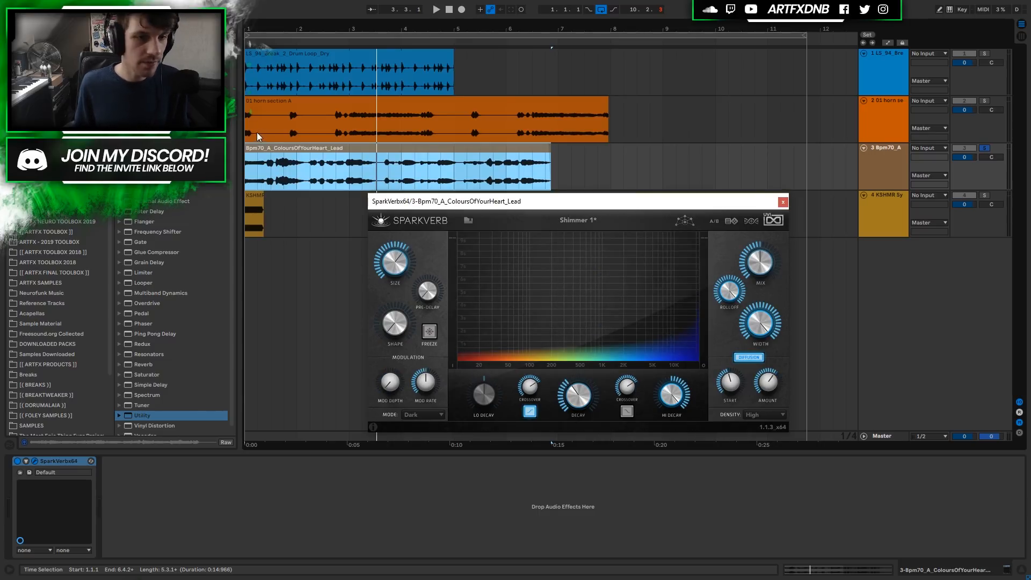
pyautogui.click(279, 133)
pyautogui.press('space')
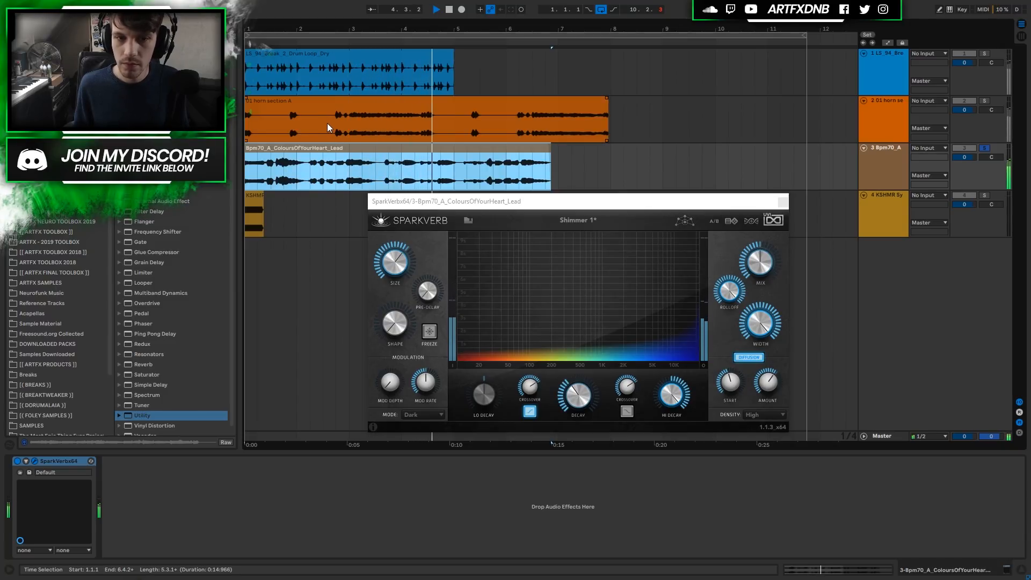
pyautogui.press('space')
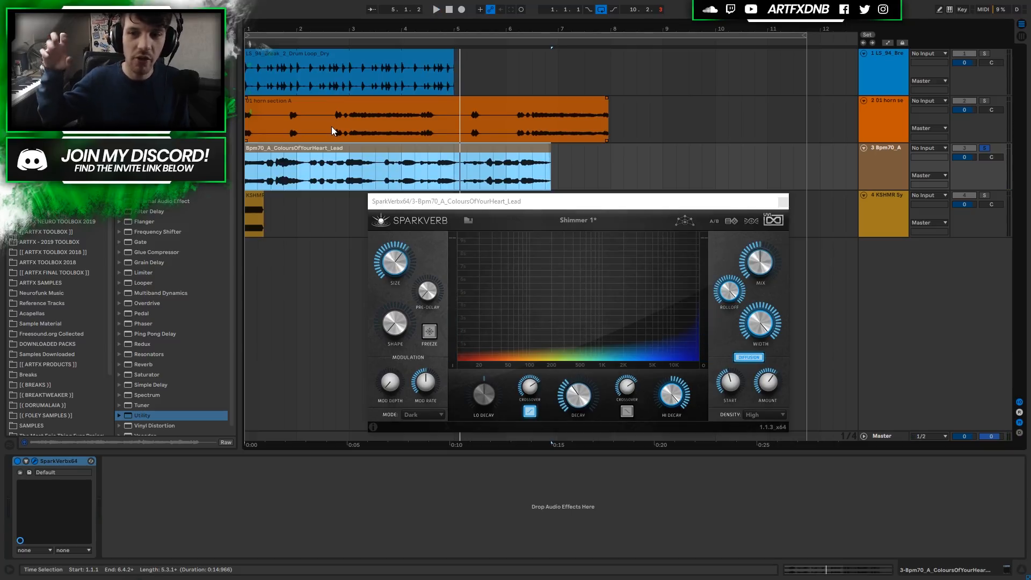
# Load the Seis Madres preset from the Shimmer category and play the lead vocal through it.
pyautogui.click(602, 218)
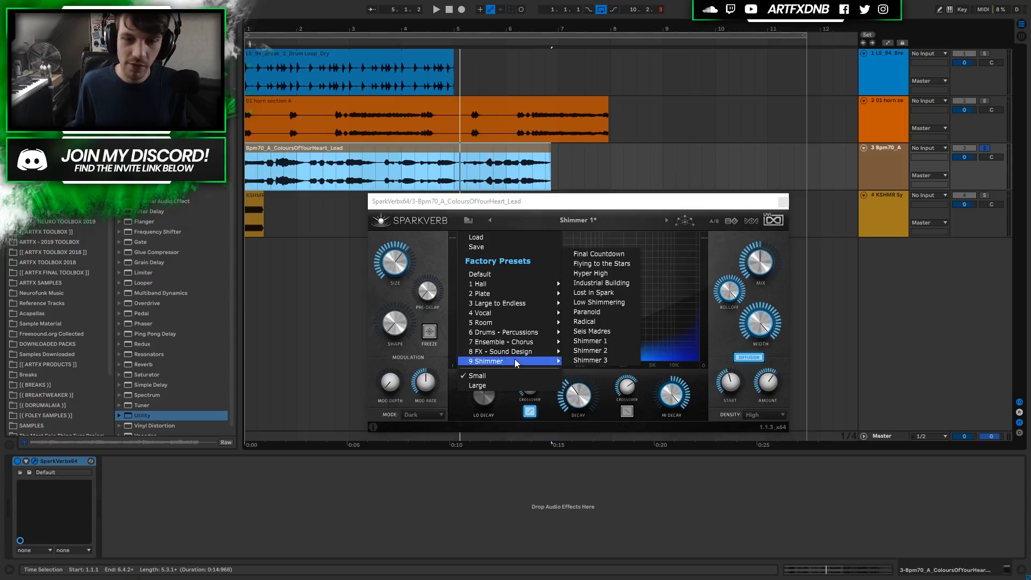
pyautogui.click(599, 331)
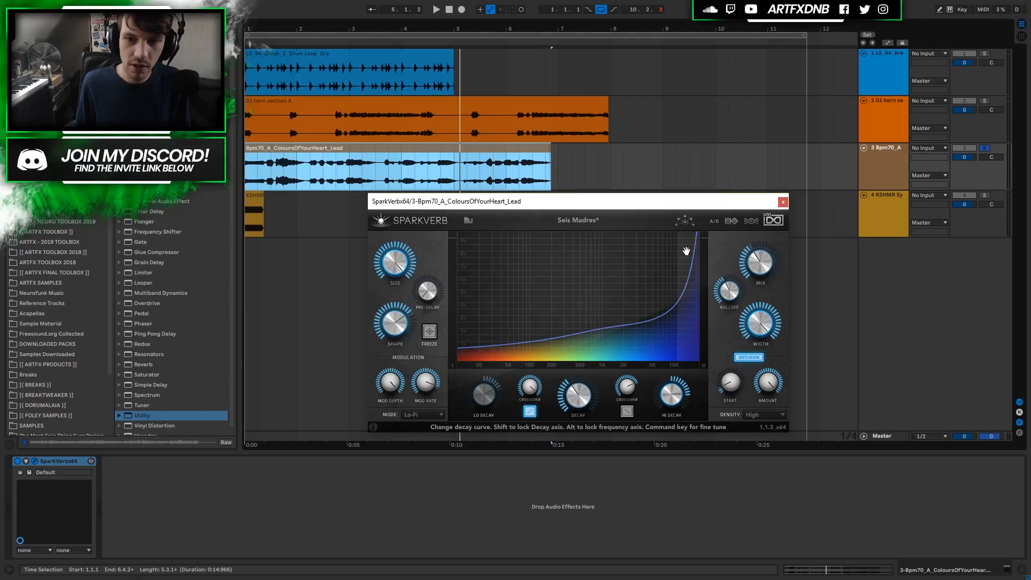
pyautogui.click(321, 152)
pyautogui.press('space')
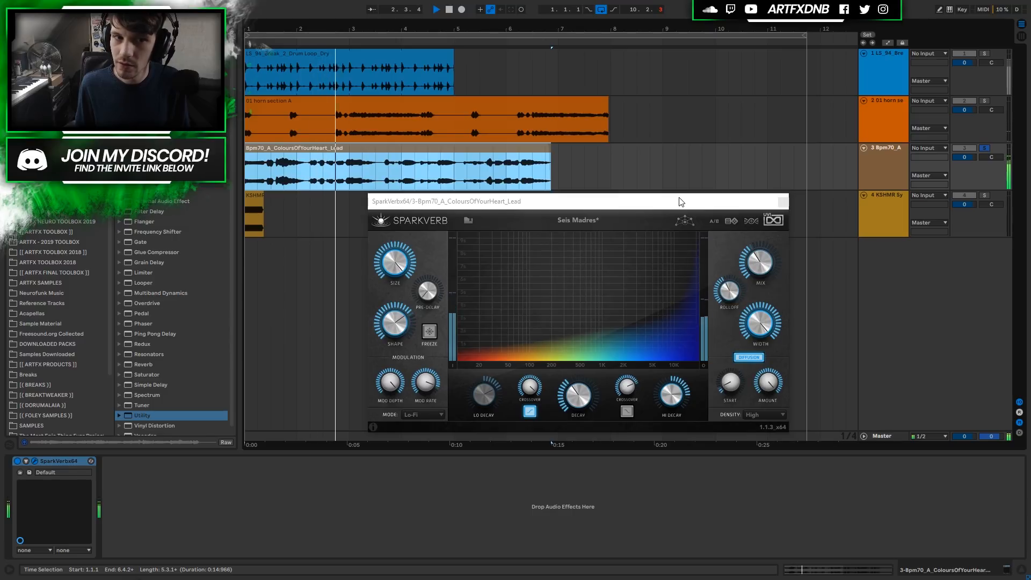
pyautogui.press('space')
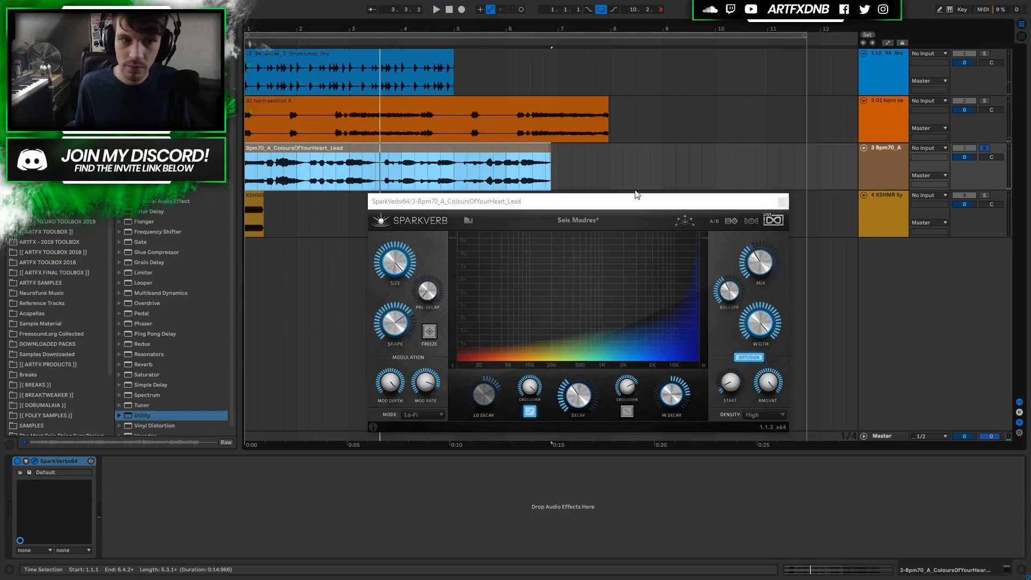
# Unsolo the lead vocal track and solo the KSHMR synth shot track instead.
pyautogui.click(908, 151)
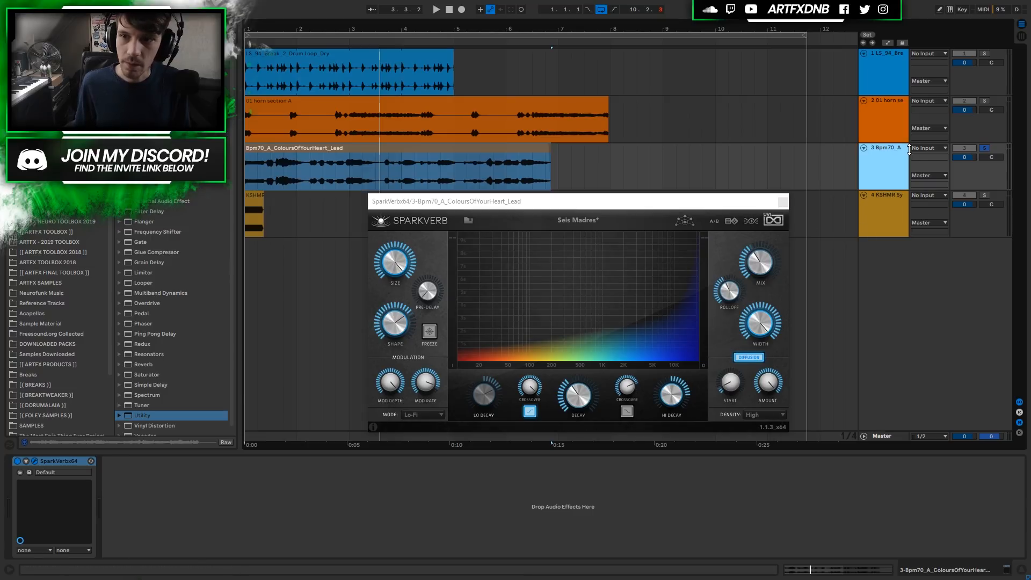
pyautogui.click(983, 149)
pyautogui.click(986, 195)
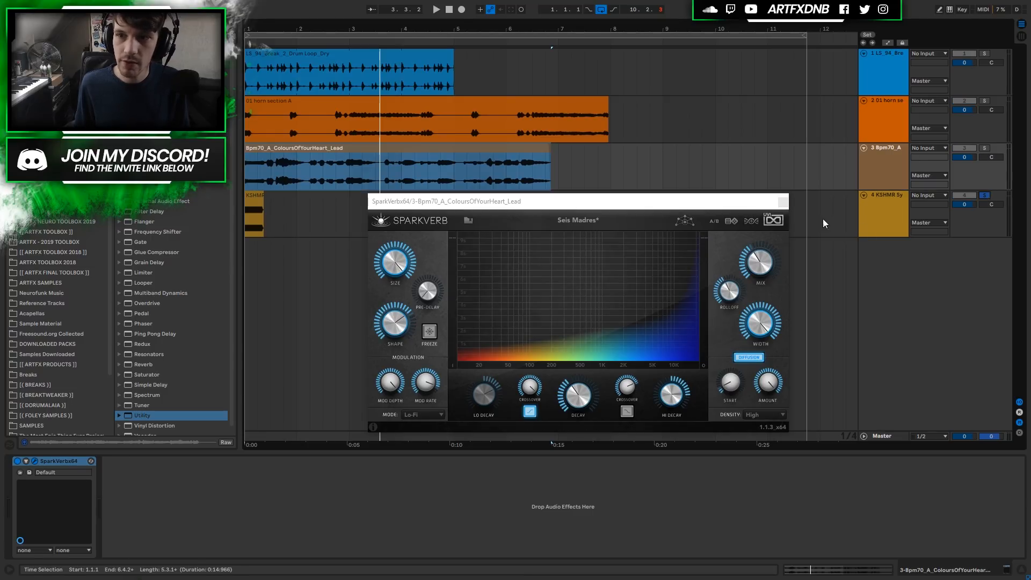
# Close the lead vocal's SparkVerb window and play the KSHMR synth shot dry.
pyautogui.click(248, 195)
pyautogui.click(783, 201)
pyautogui.click(874, 209)
pyautogui.press('space')
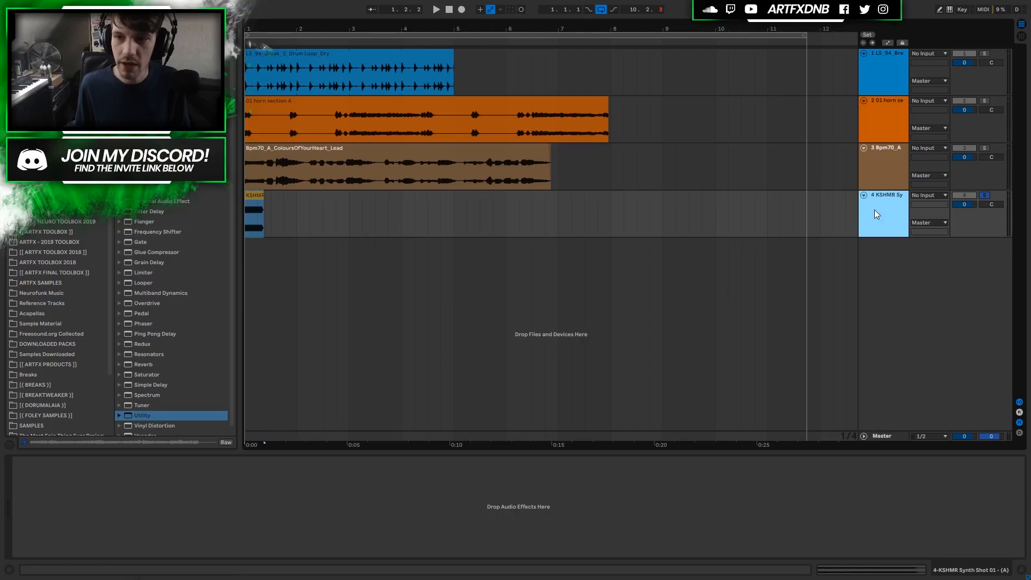
pyautogui.press('space')
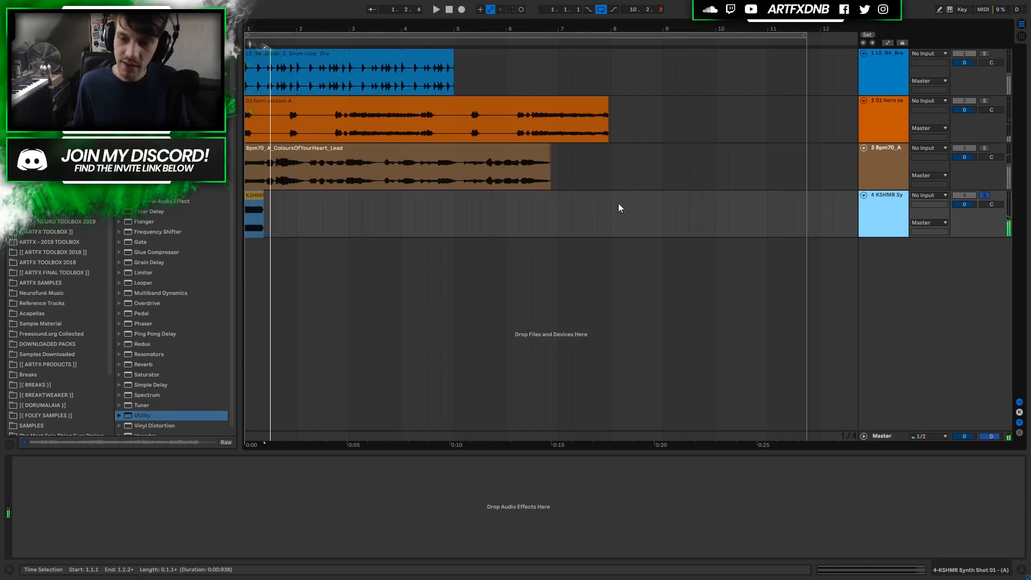
# Add SparkVerb to the KSHMR synth shot track and load its Classic Hall preset.
pyautogui.click(30, 126)
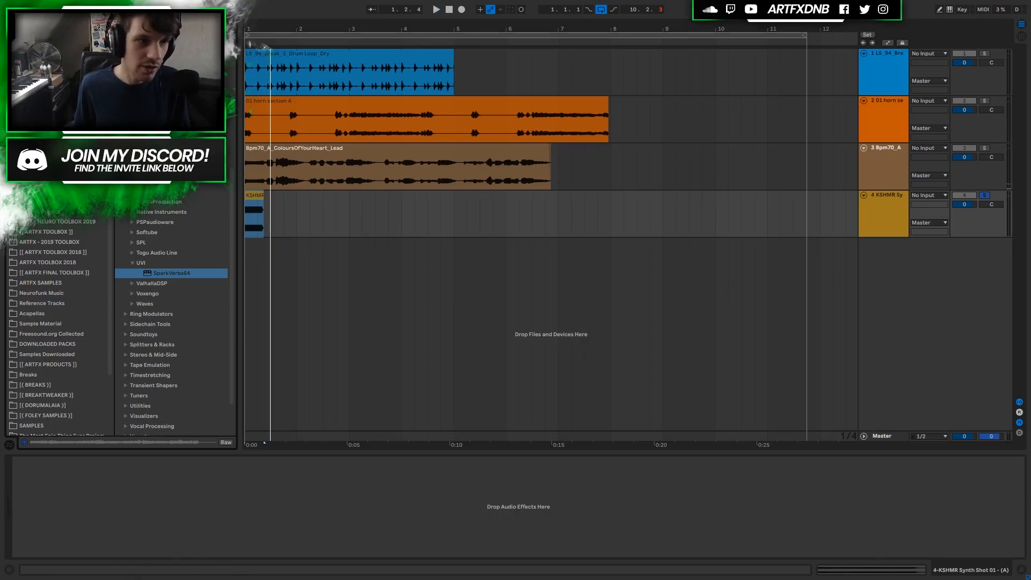
pyautogui.moveTo(164, 273); pyautogui.dragTo(343, 203)
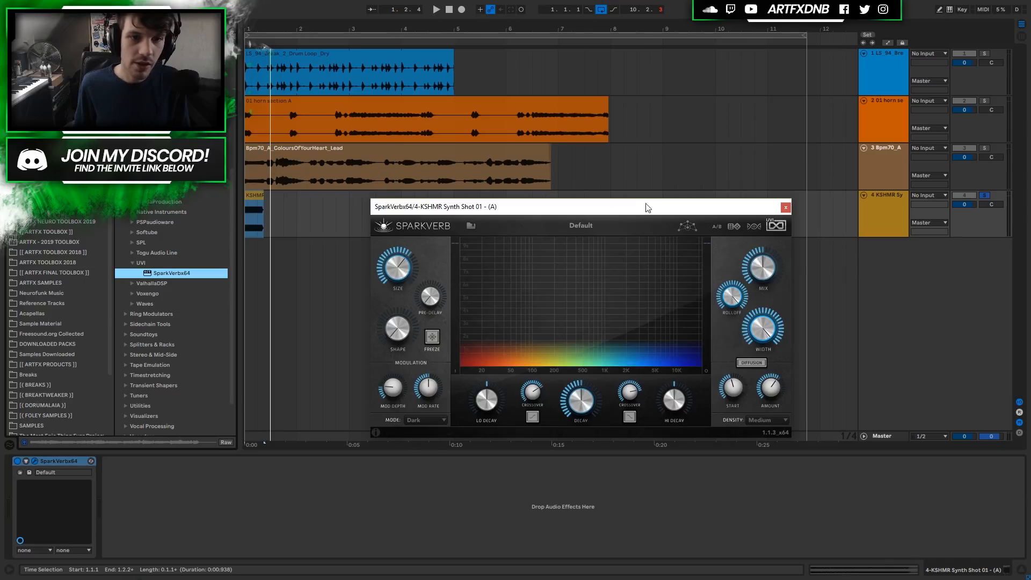
pyautogui.click(577, 228)
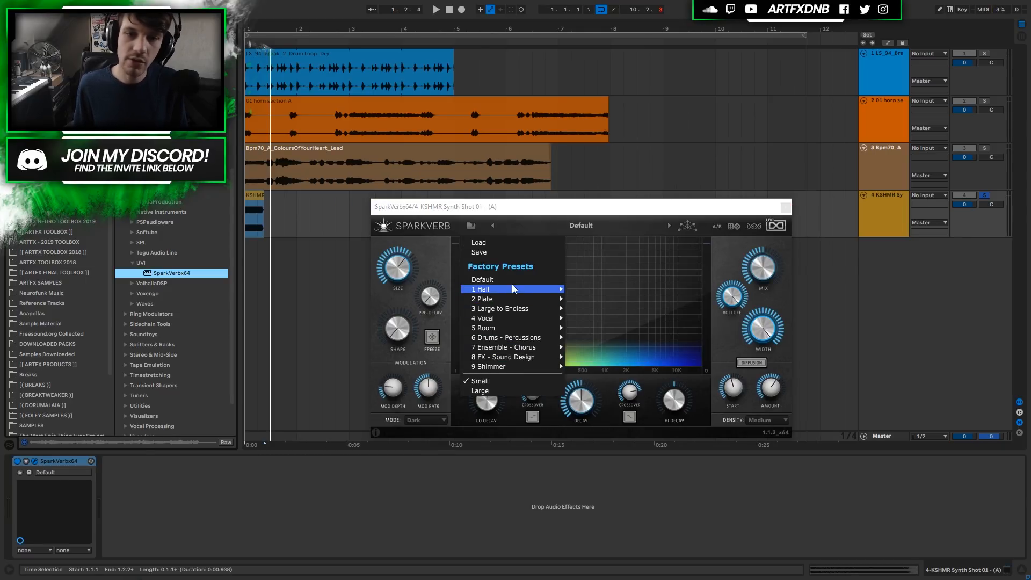
pyautogui.moveTo(511, 289)
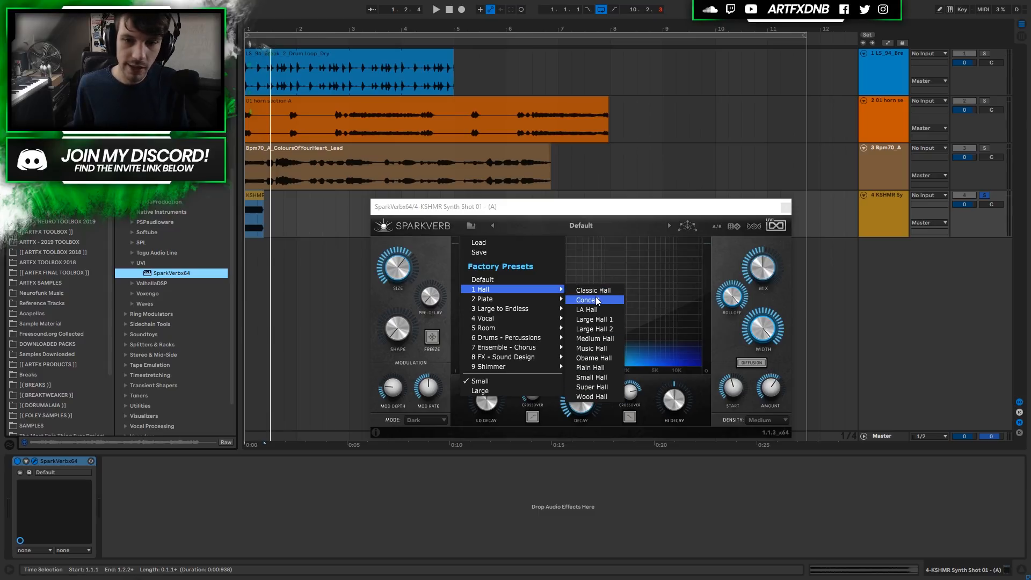
pyautogui.click(593, 290)
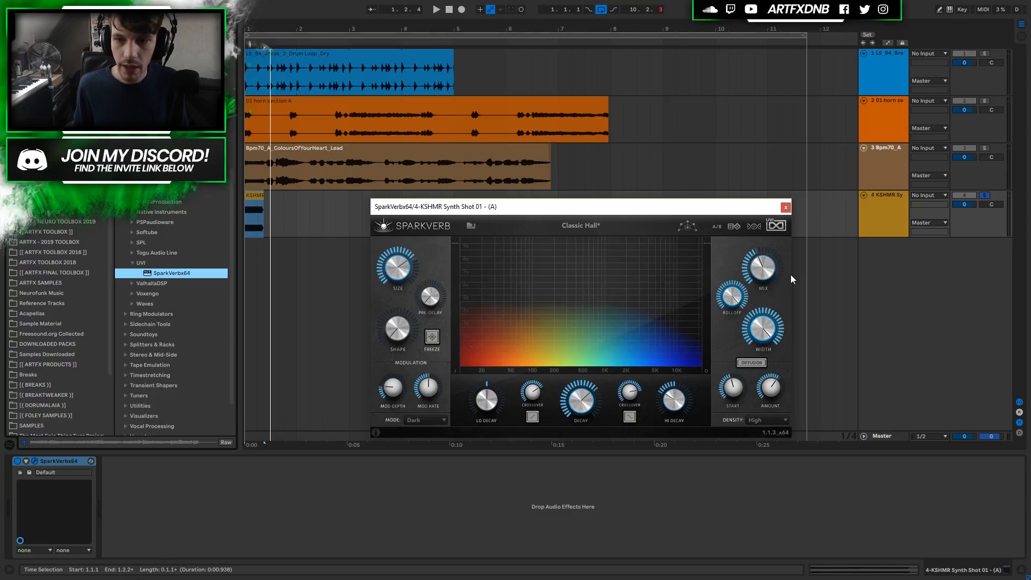
# Raise the Classic Hall reverb mix and play the synth shot from its start.
pyautogui.click(255, 195)
pyautogui.press('space')
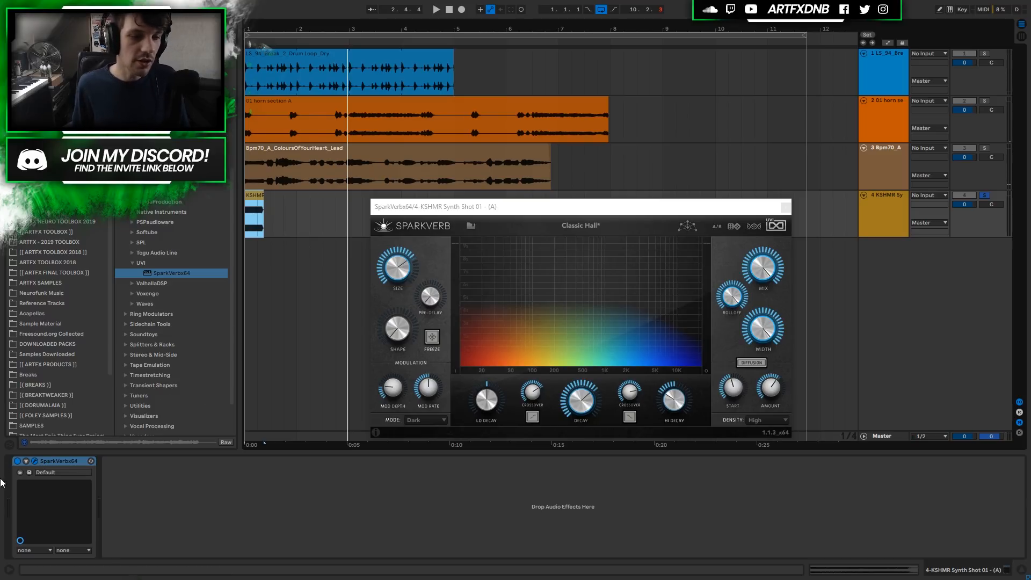
# Compare the synth shot with SparkVerb bypassed against its sound with the Classic Hall reverb turned back on.
pyautogui.click(17, 461)
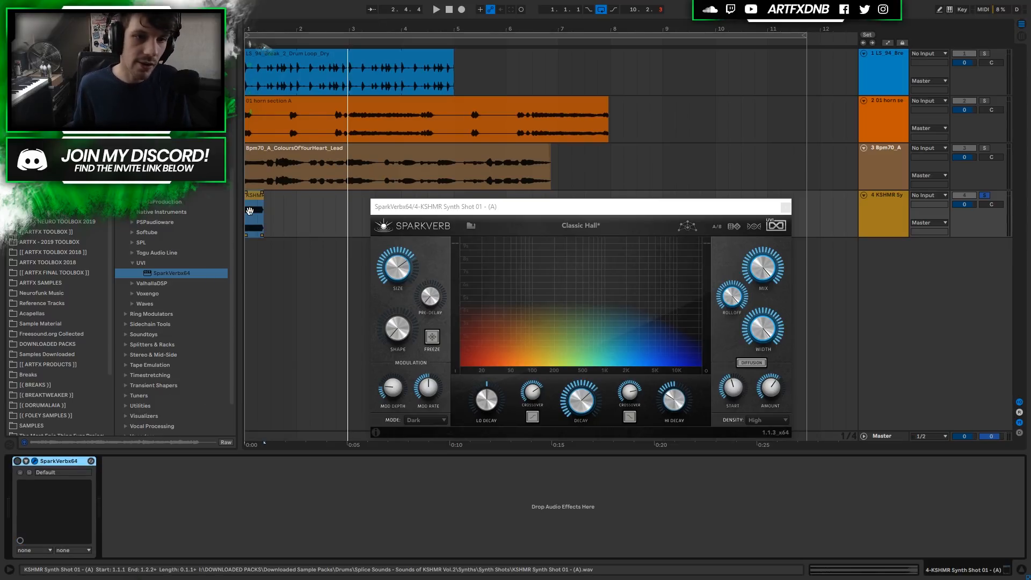
pyautogui.press('space')
pyautogui.press('space')
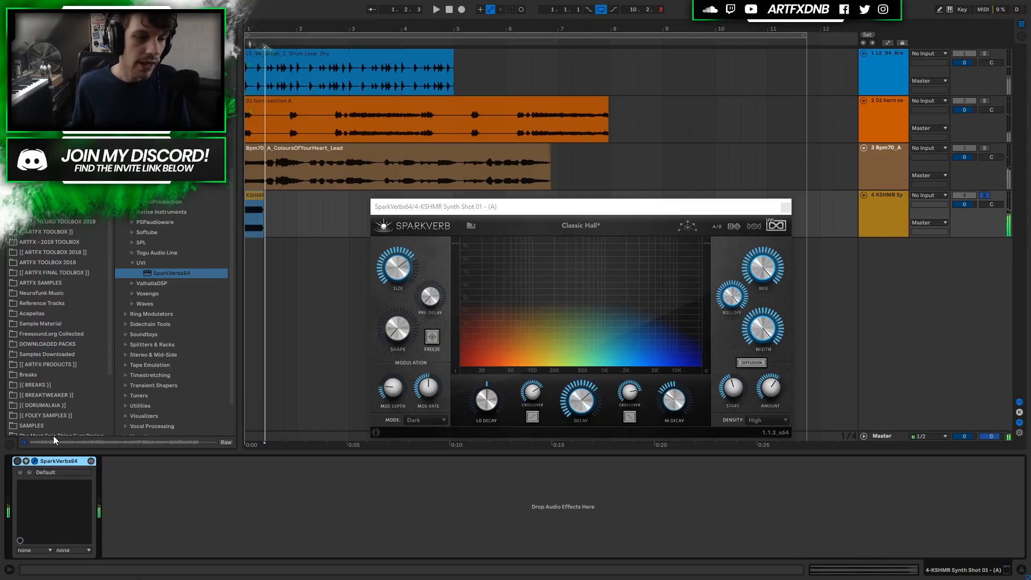
pyautogui.click(18, 461)
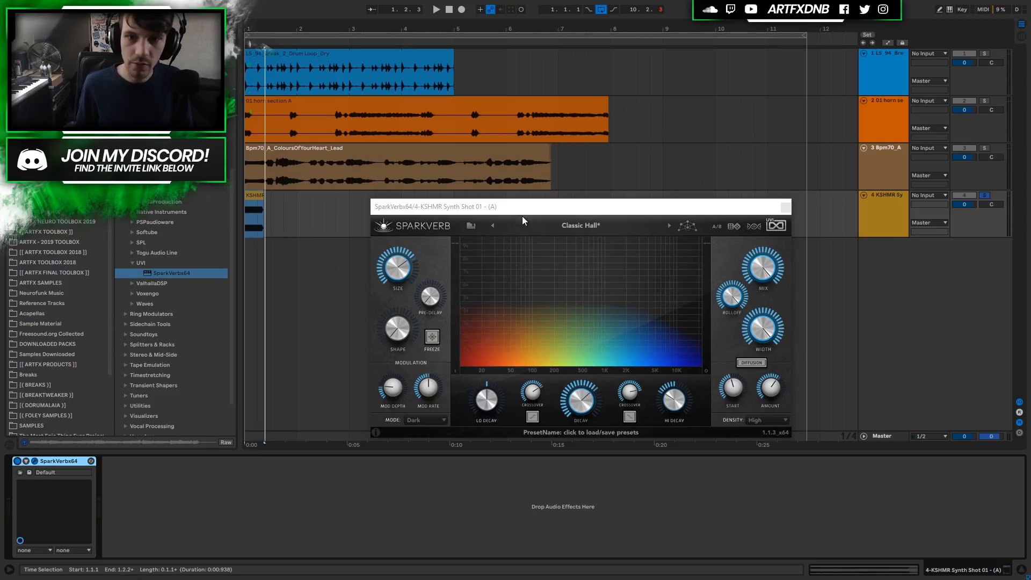
pyautogui.press('space')
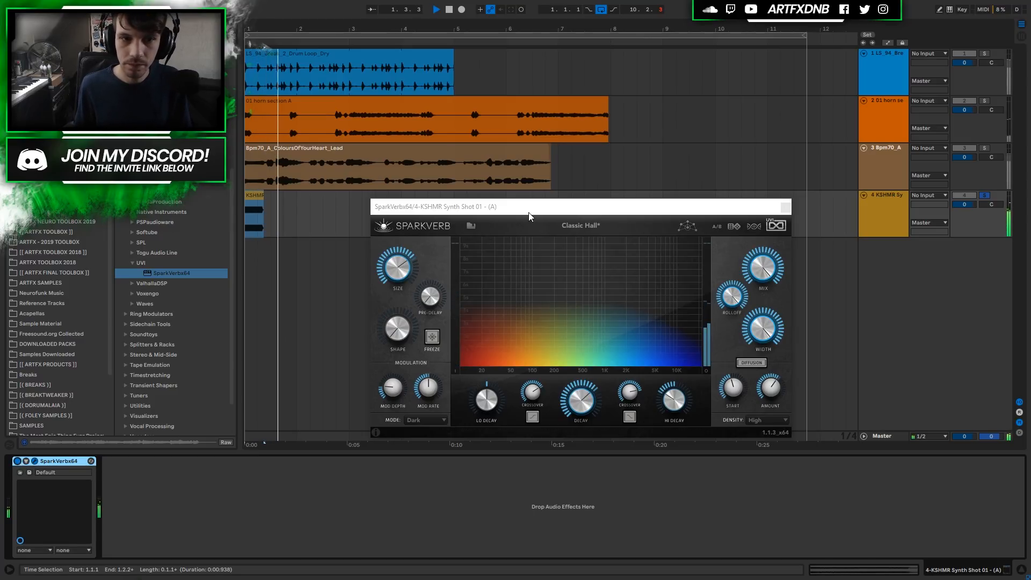
pyautogui.press('space')
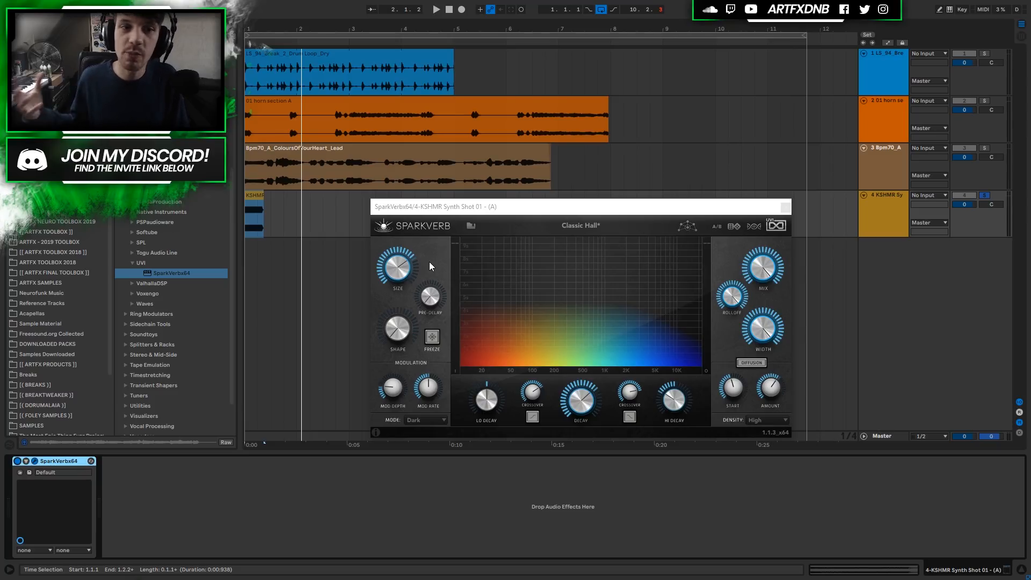
pyautogui.click(248, 197)
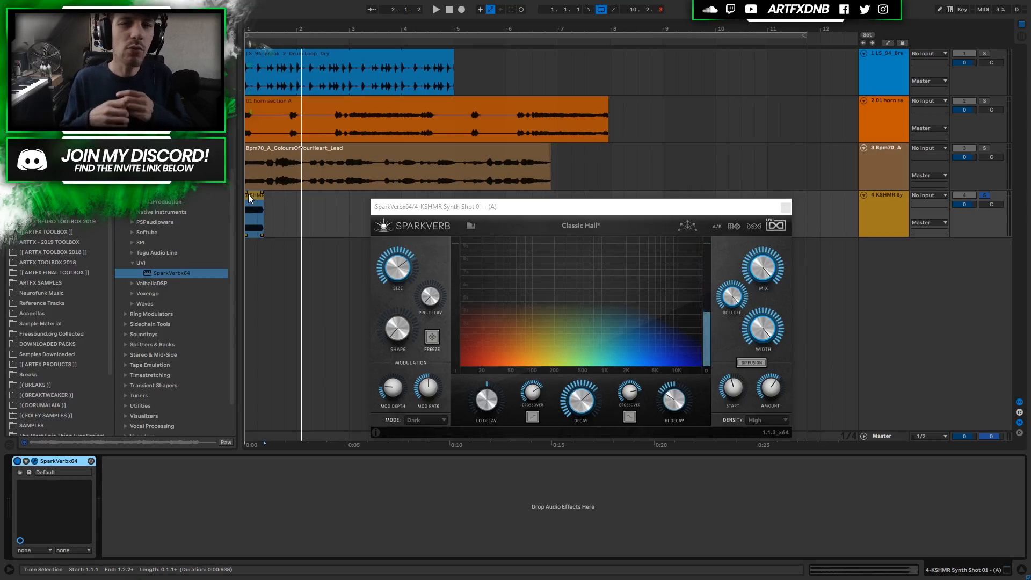
# Load SparkVerb's Big and Diffuse preset on the KSHMR synth shot track and play the shot from its start.
pyautogui.click(243, 199)
pyautogui.moveTo(243, 199); pyautogui.dragTo(255, 189)
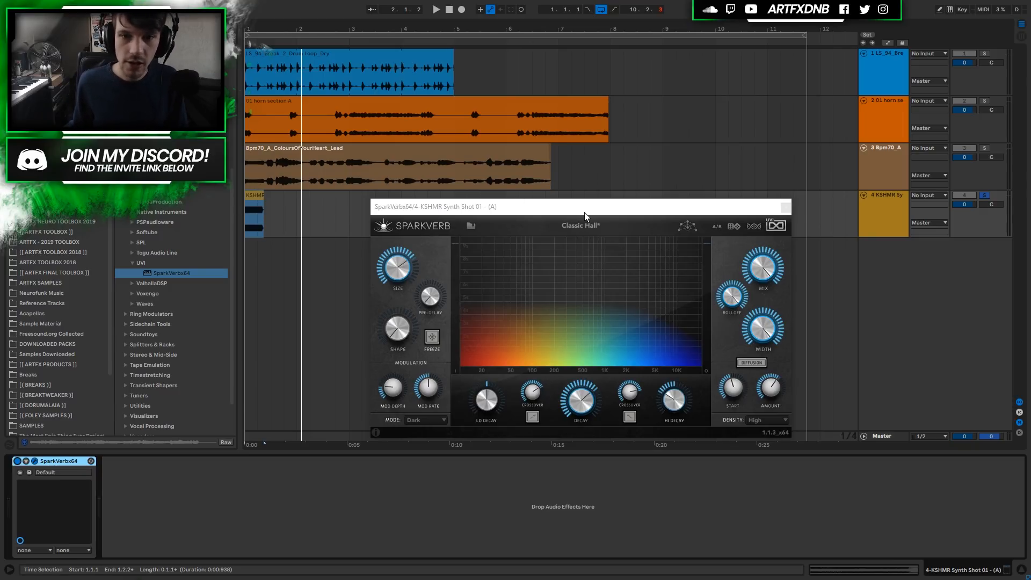
pyautogui.click(576, 227)
pyautogui.moveTo(514, 310)
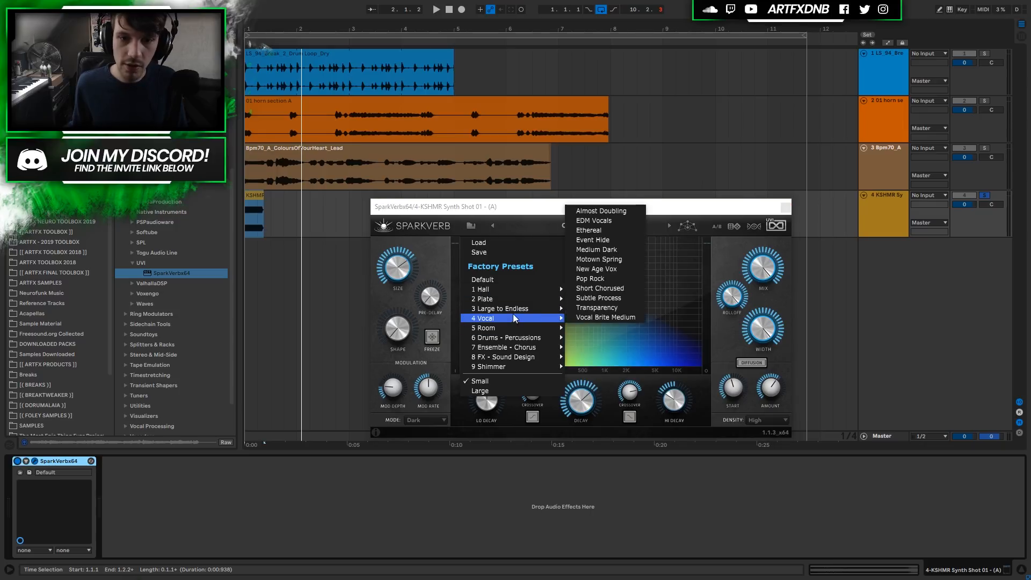
pyautogui.click(612, 202)
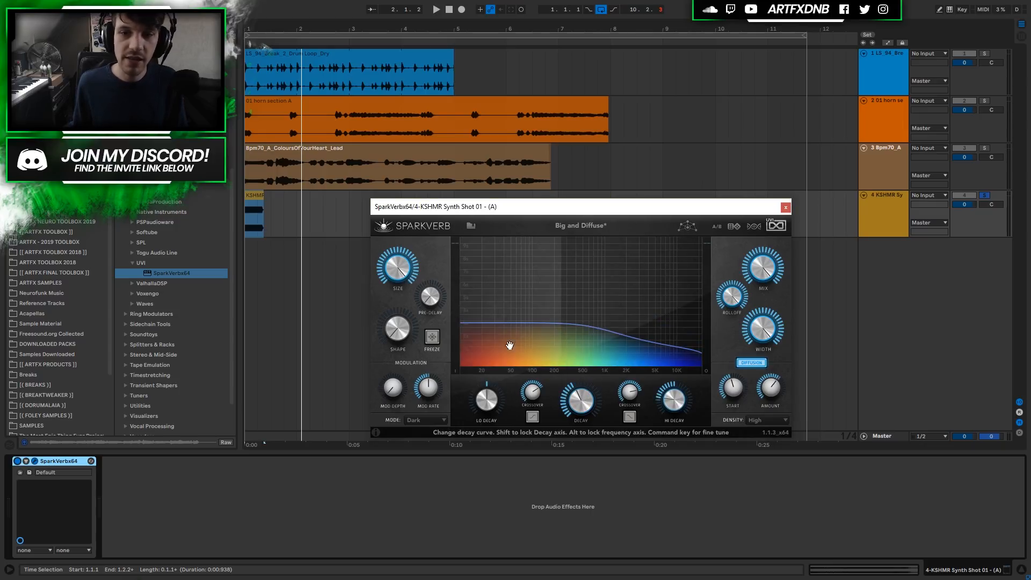
pyautogui.click(254, 199)
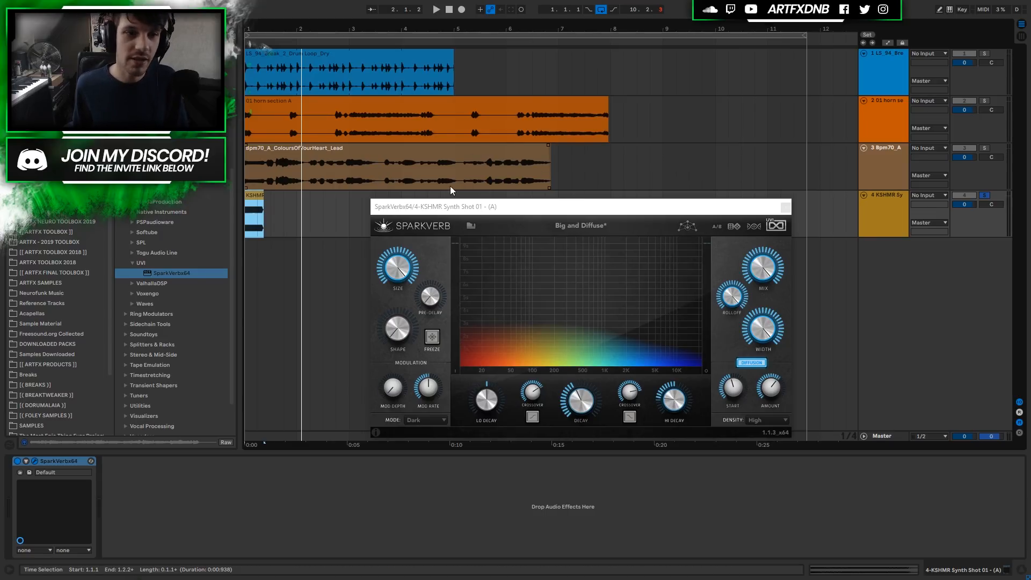
pyautogui.press('space')
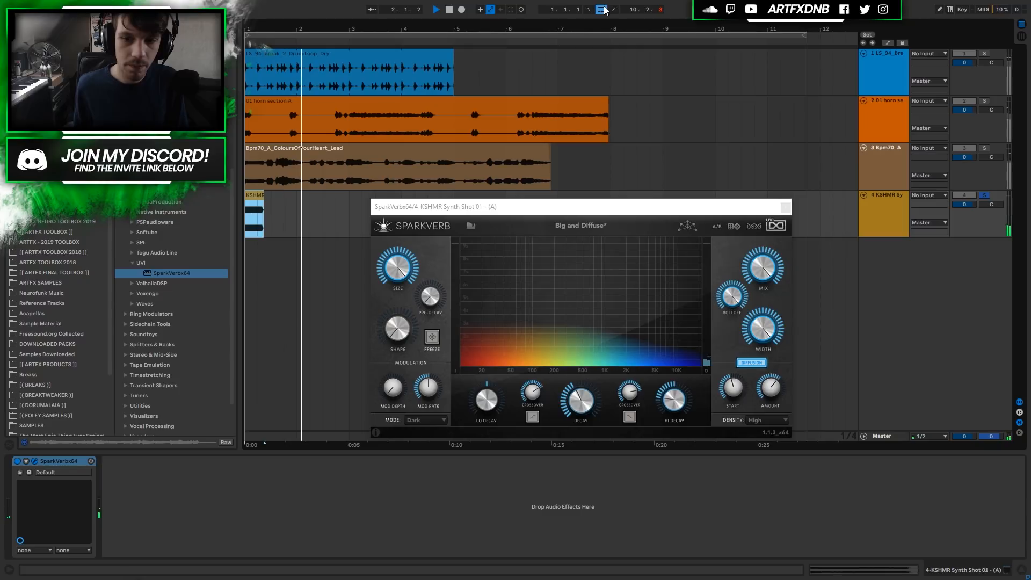
pyautogui.press('space')
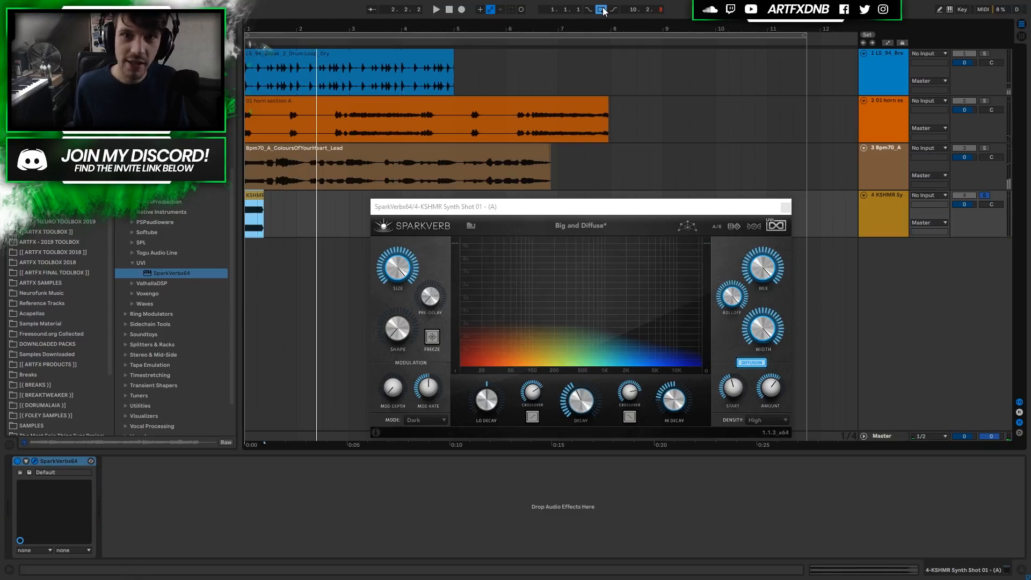
# Turn off arrangement looping, load SparkVerb's Curiosity preset and play the synth shot through it.
pyautogui.click(265, 210)
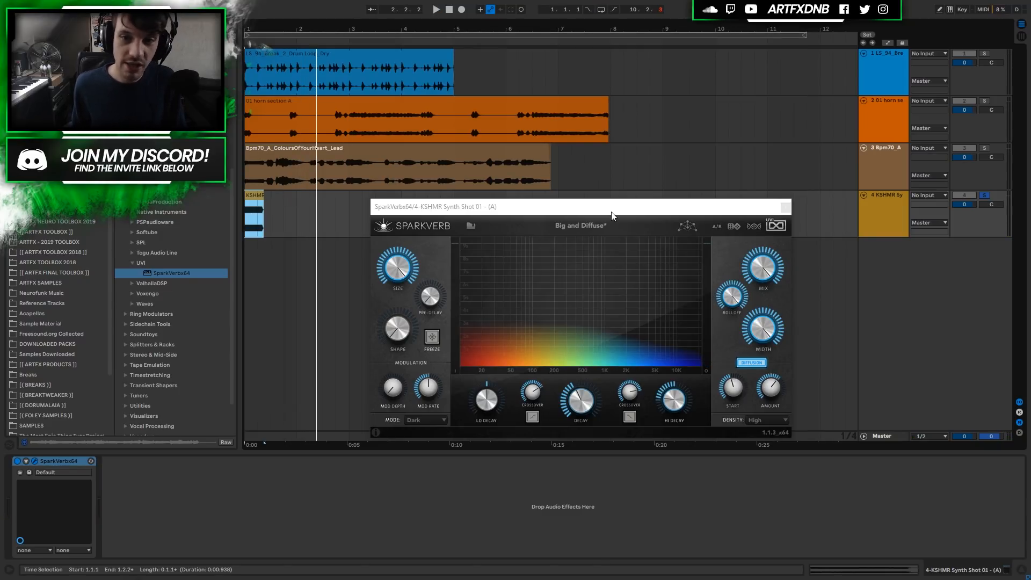
pyautogui.click(668, 224)
pyautogui.moveTo(579, 267); pyautogui.dragTo(518, 279)
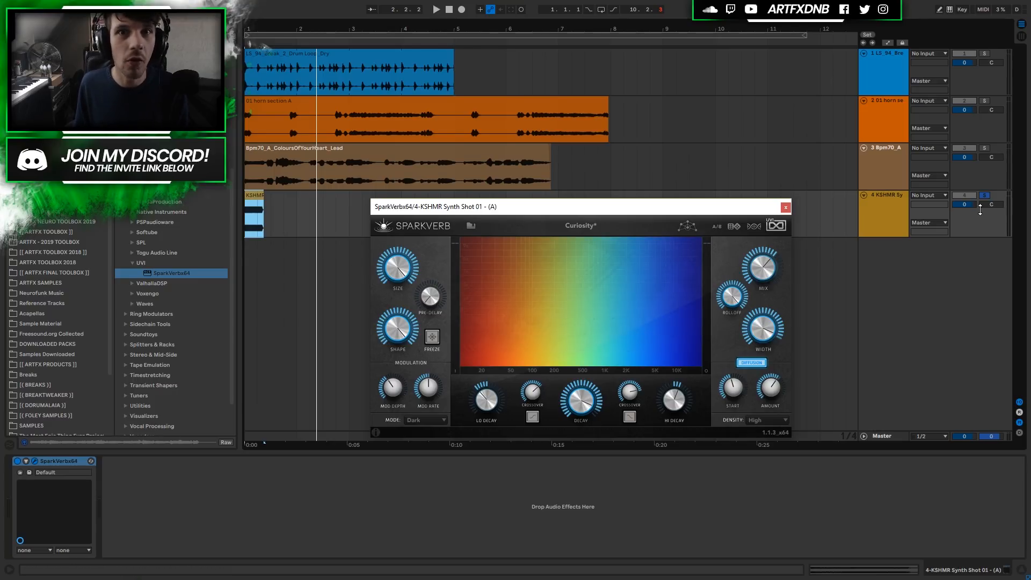
pyautogui.moveTo(589, 407)
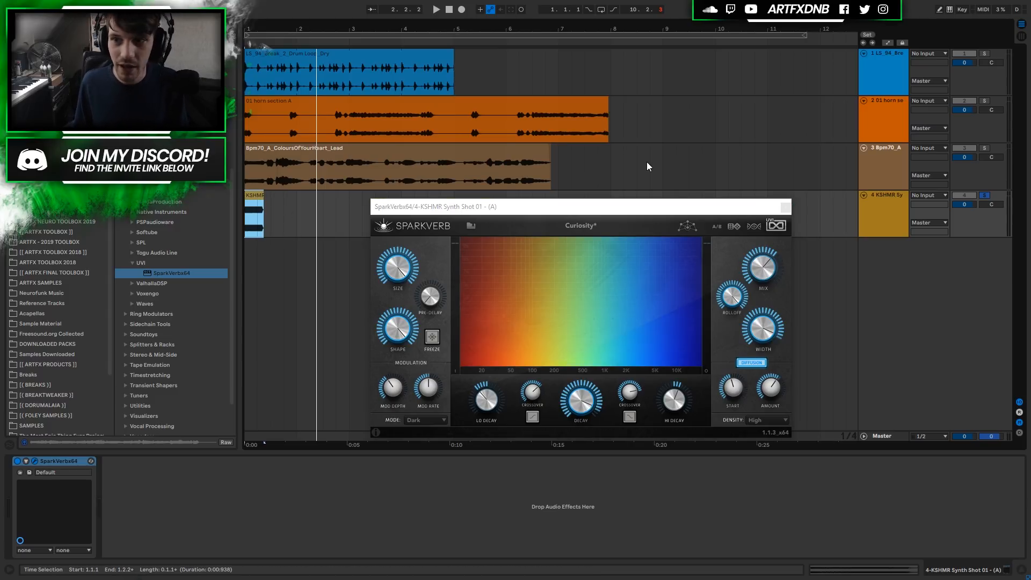
pyautogui.press('space')
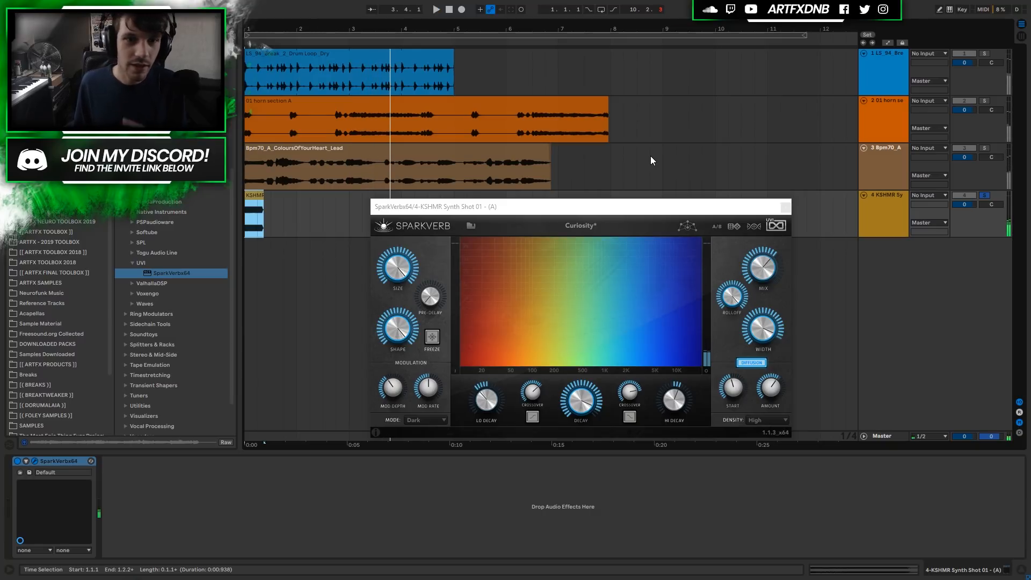
# Set the Curiosity reverb's mix to 100% and play the fully wet synth shot until its tail fades out.
pyautogui.moveTo(765, 268); pyautogui.dragTo(767, 201)
pyautogui.moveTo(763, 270)
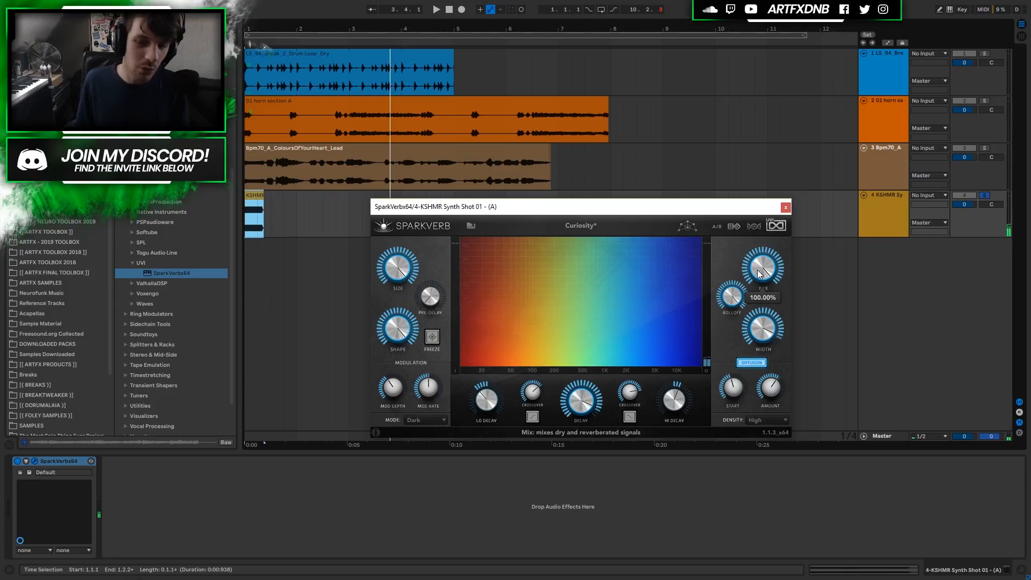
pyautogui.press('space')
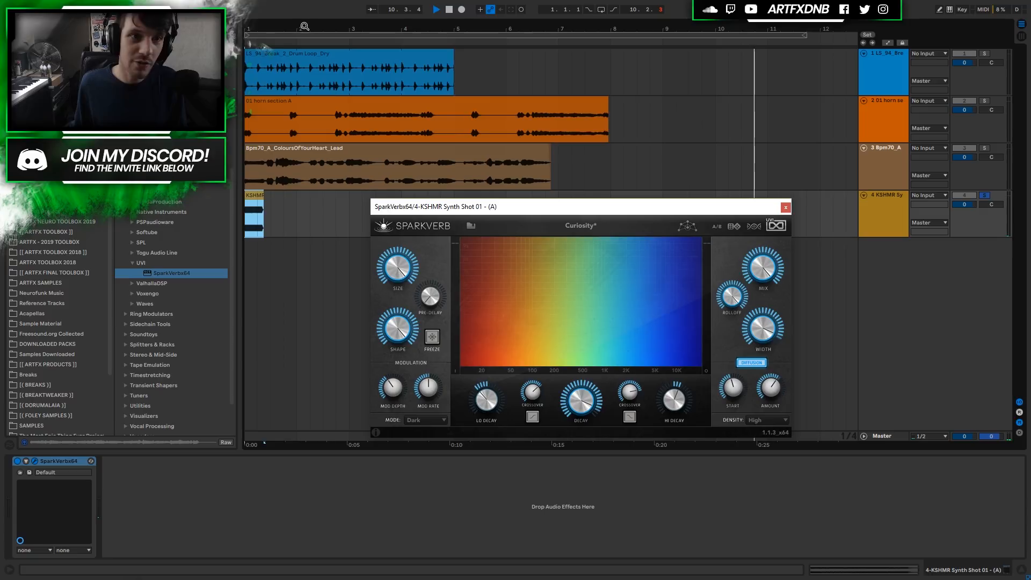
pyautogui.click(449, 10)
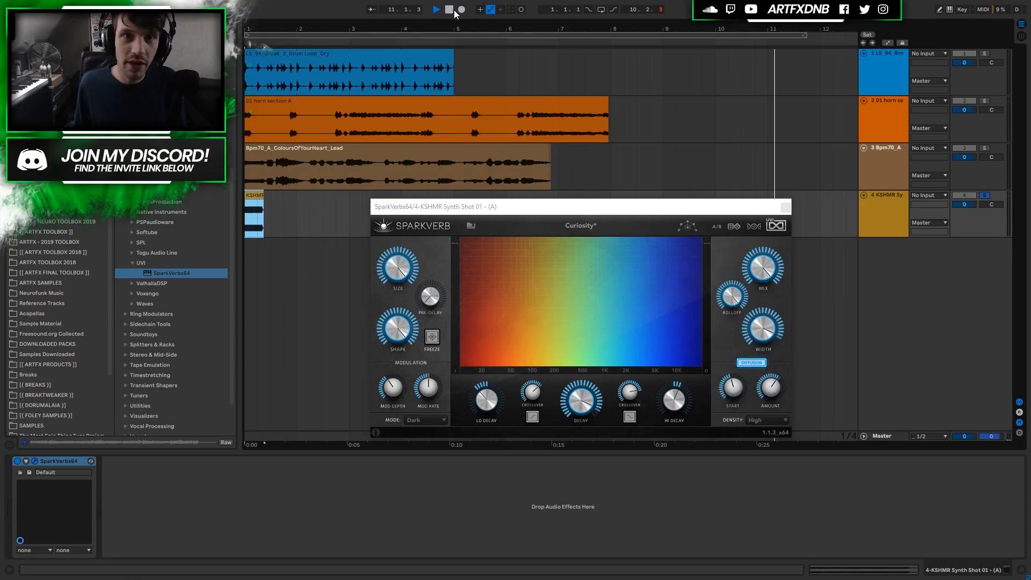
# Duplicate the KSHMR synth shot track together with its SparkVerb reverb.
pyautogui.click(888, 198)
pyautogui.rightClick(888, 198)
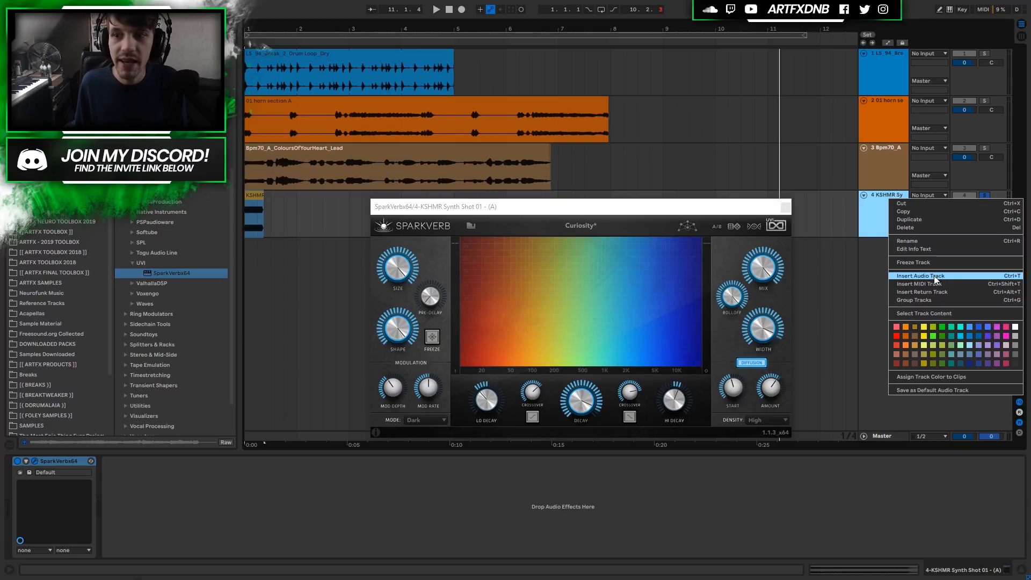
pyautogui.click(907, 220)
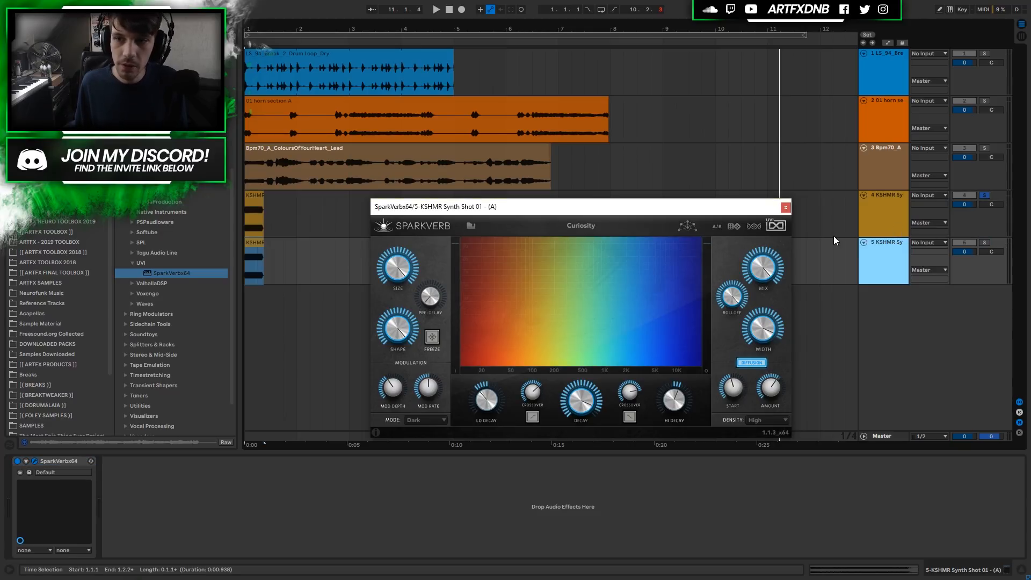
# Freeze and flatten the original KSHMR synth shot track to render its reverb as audio.
pyautogui.click(895, 196)
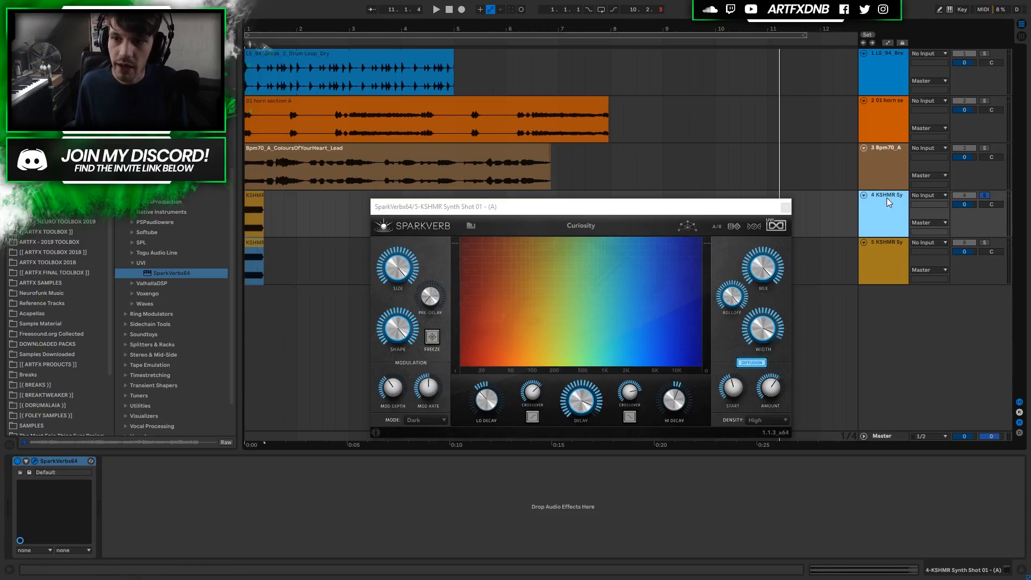
pyautogui.rightClick(887, 197)
pyautogui.click(915, 261)
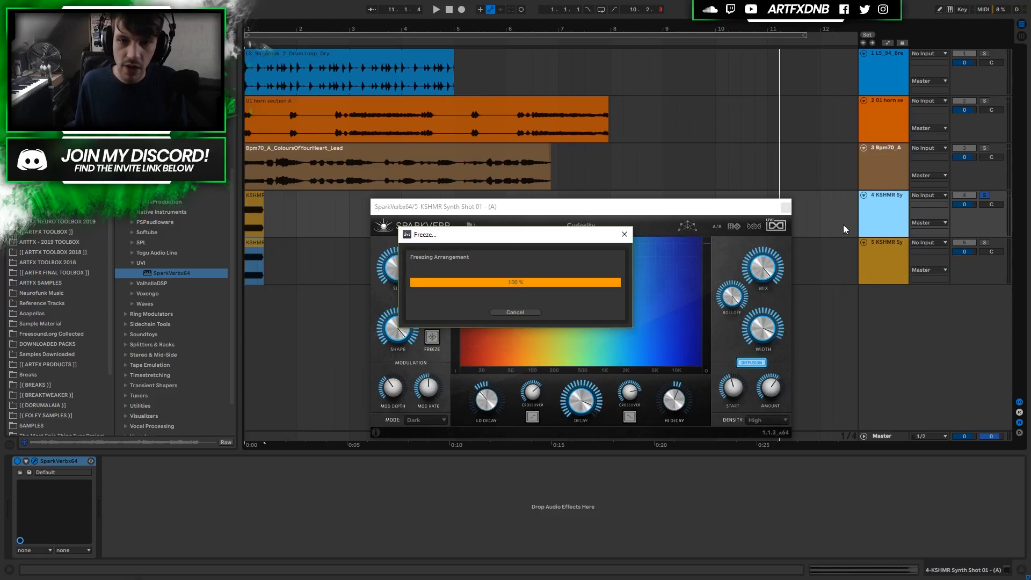
pyautogui.rightClick(885, 203)
pyautogui.click(916, 276)
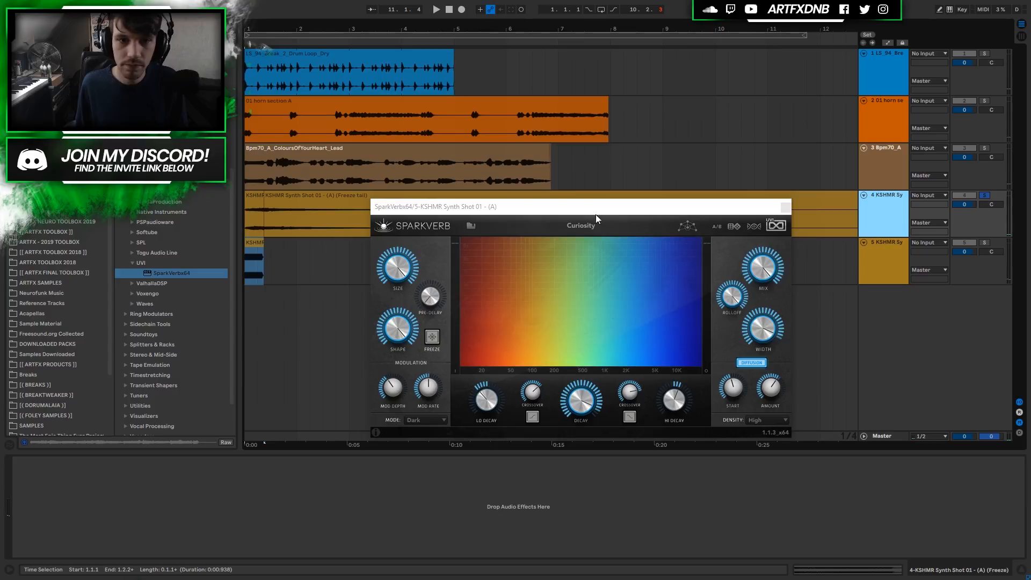
# Move the SparkVerb window clear of the tracks and delete the rendered shot clip in front of the freeze tail.
pyautogui.moveTo(569, 209); pyautogui.dragTo(534, 303)
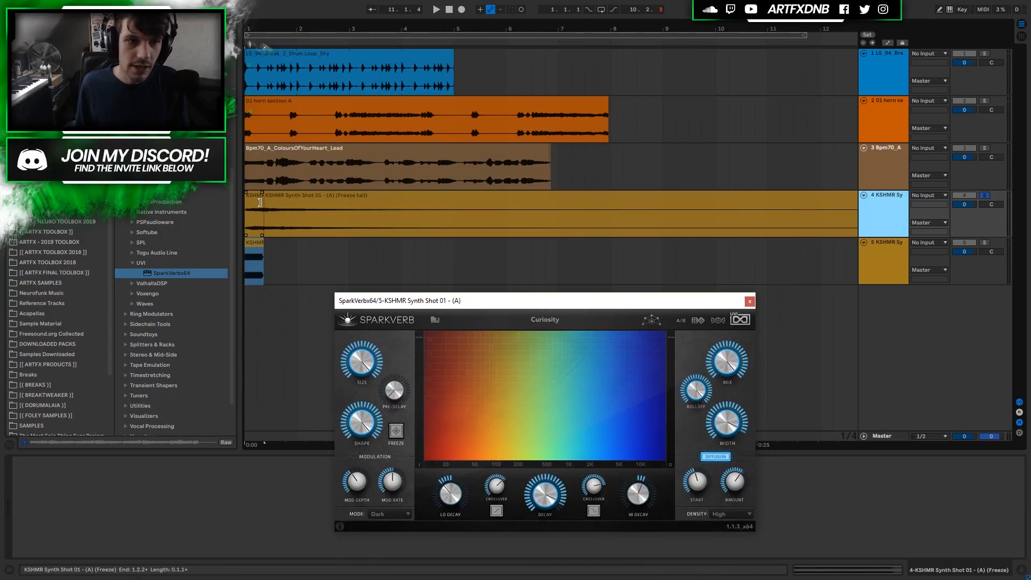
pyautogui.press('Up')
pyautogui.press('-')
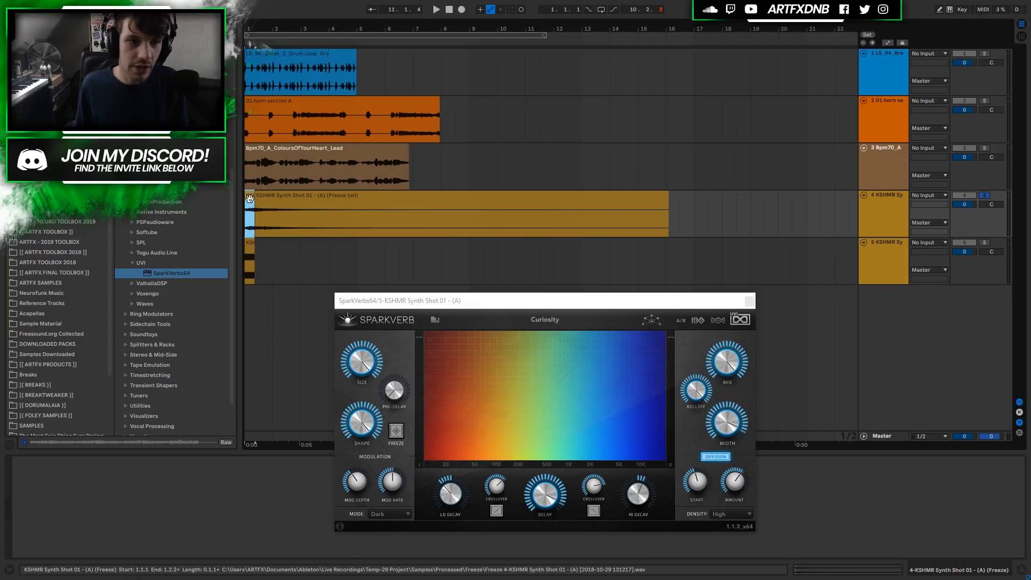
pyautogui.press('+')
pyautogui.press('+')
pyautogui.press('+')
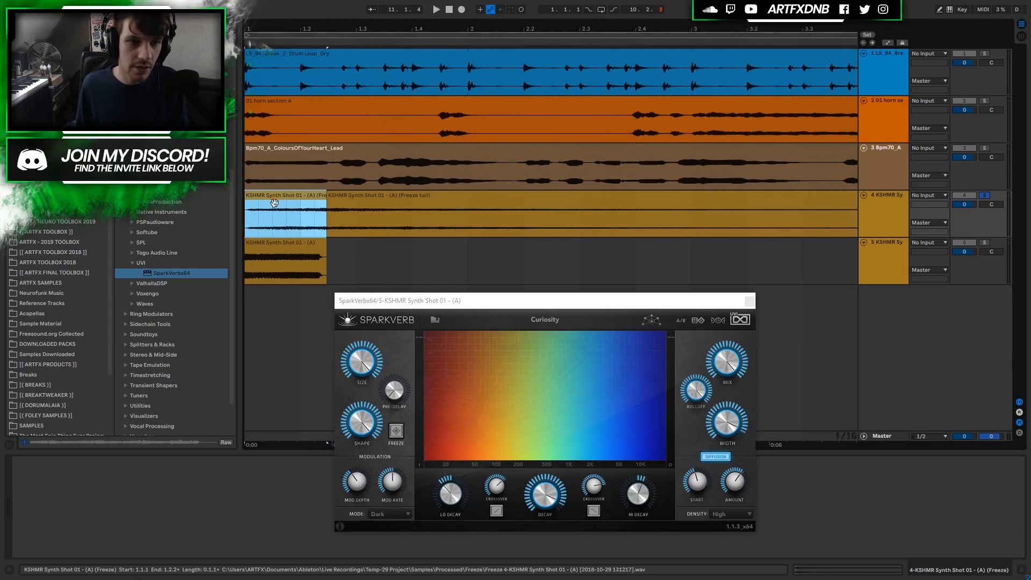
pyautogui.click(376, 195)
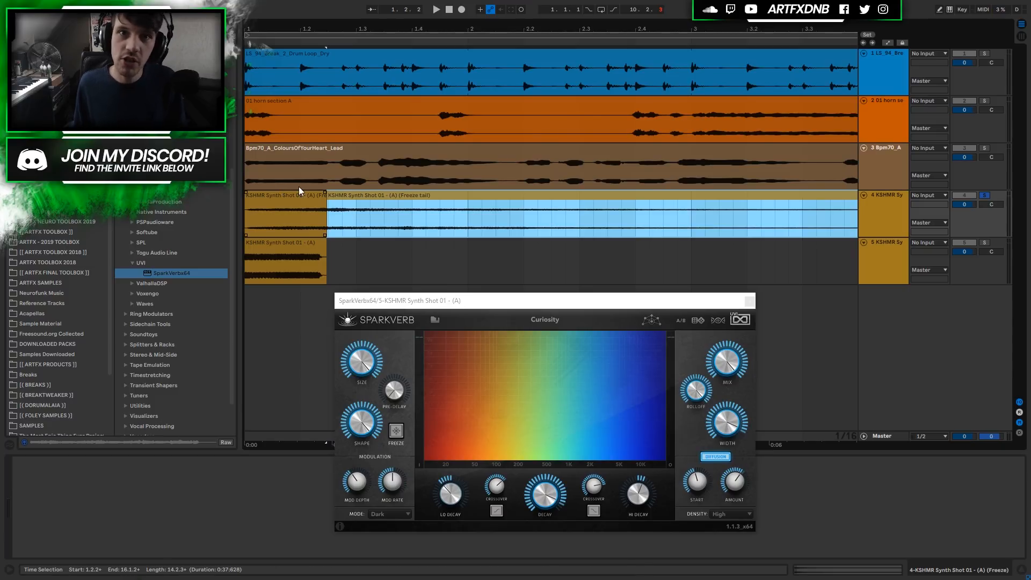
pyautogui.click(310, 196)
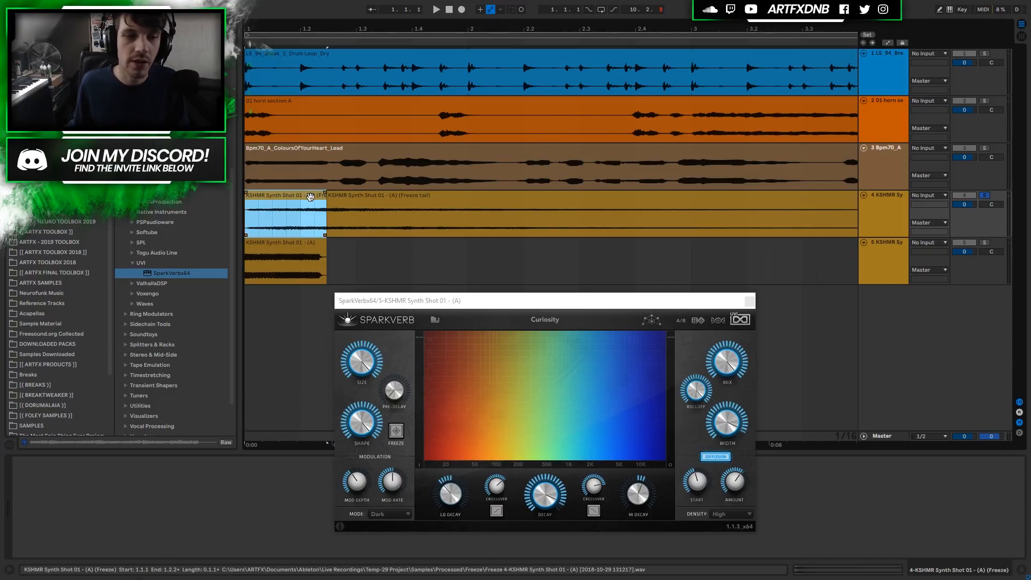
pyautogui.press('Delete')
# Move the freeze tail clip to the start of the arrangement and trim it to end at bar 5.
pyautogui.click(343, 194)
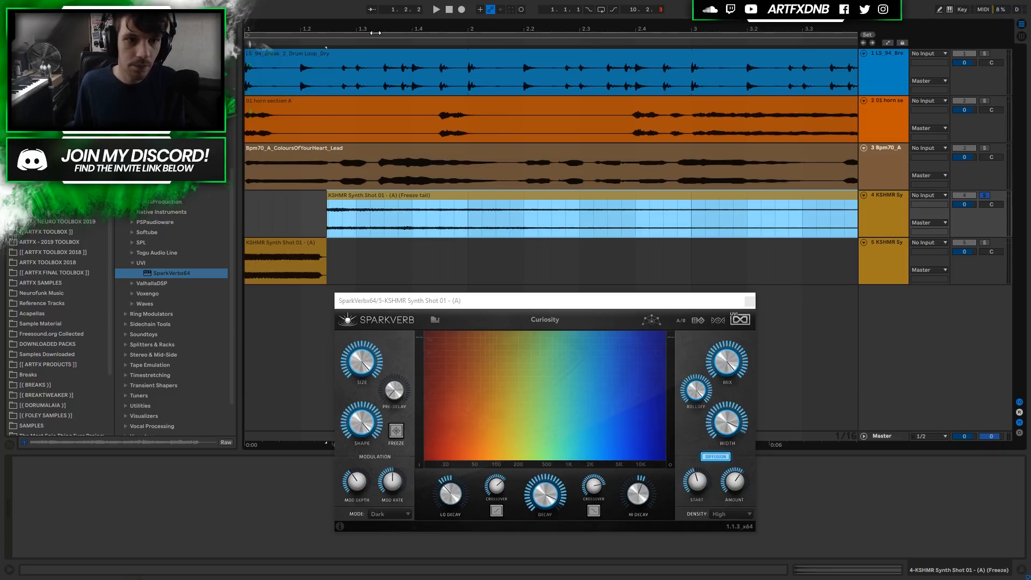
pyautogui.moveTo(343, 194); pyautogui.dragTo(351, 202)
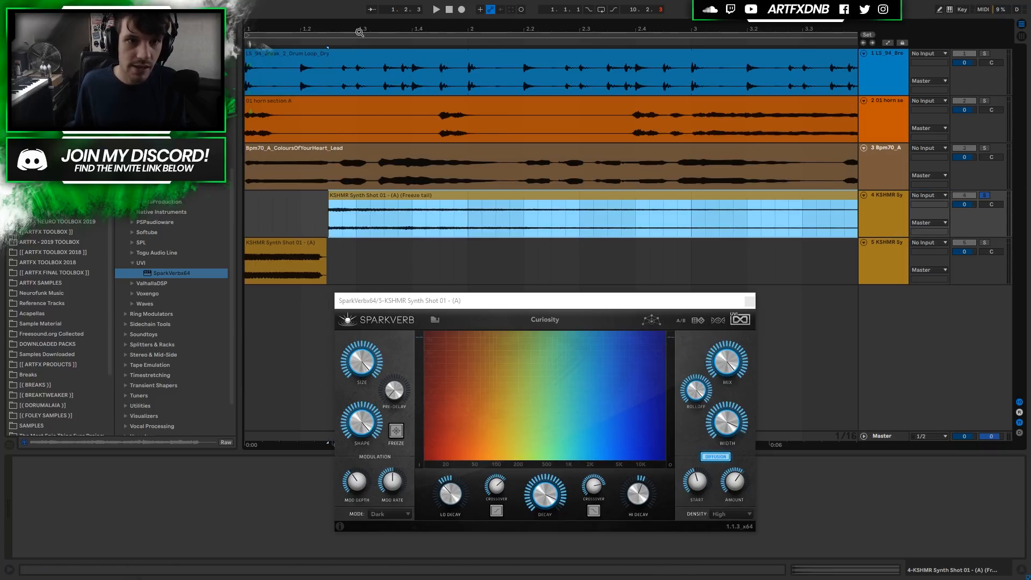
pyautogui.moveTo(359, 31); pyautogui.dragTo(359, 11)
pyautogui.moveTo(581, 210); pyautogui.dragTo(416, 219)
pyautogui.moveTo(342, 204); pyautogui.dragTo(334, 204)
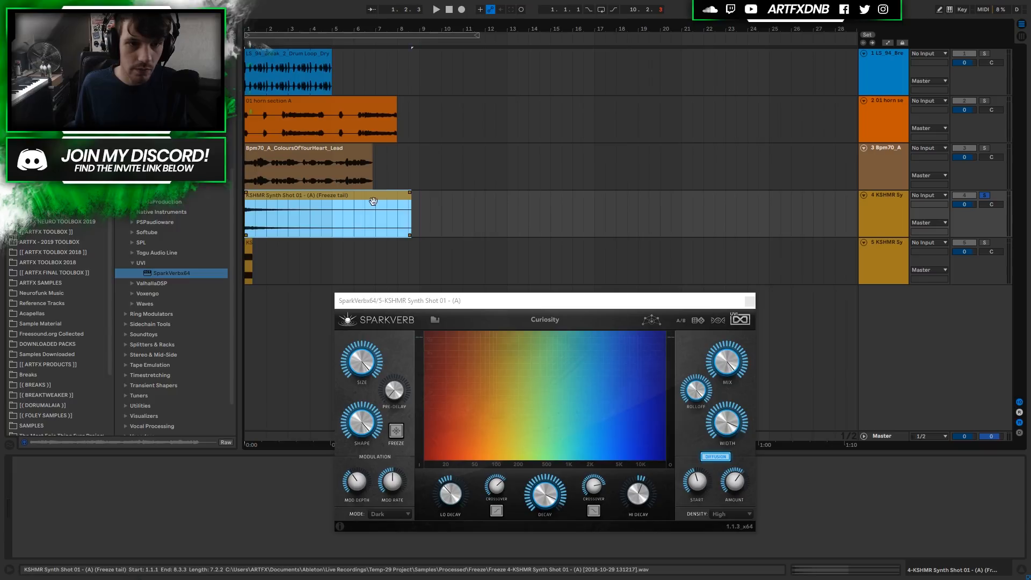
pyautogui.moveTo(414, 199); pyautogui.dragTo(333, 202)
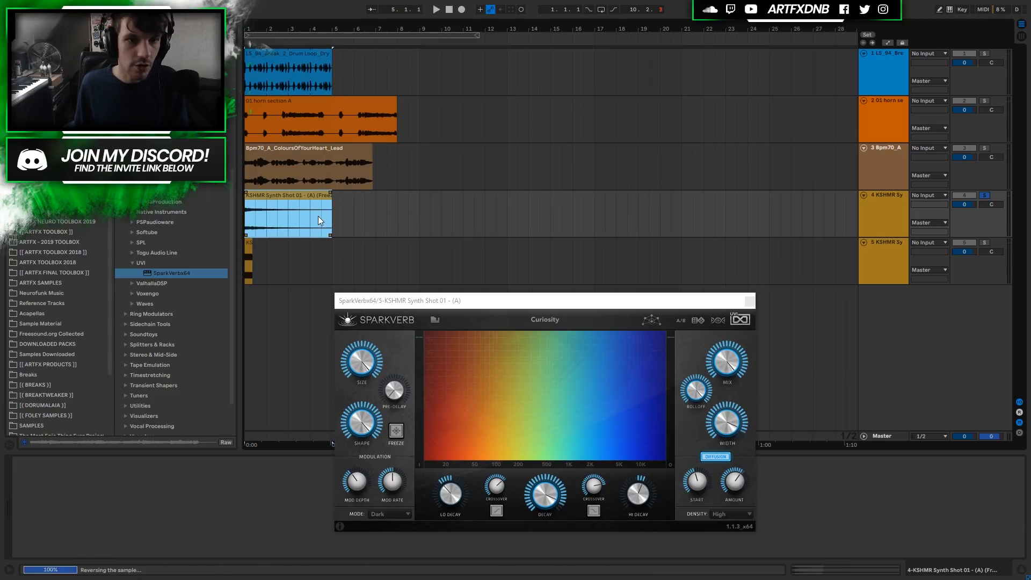
# Reverse the trimmed freeze tail with a long fade-in at its start and play the result.
pyautogui.click(319, 215)
pyautogui.moveTo(245, 194); pyautogui.dragTo(307, 194)
pyautogui.press('space')
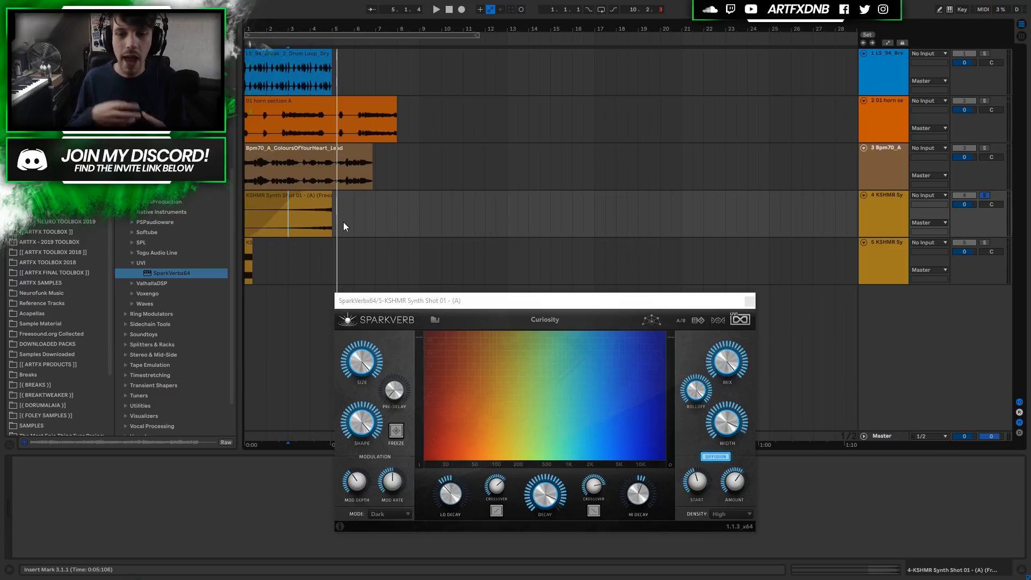
# Solo the duplicated synth shot track and delete the track holding the reversed reverb tail.
pyautogui.click(248, 243)
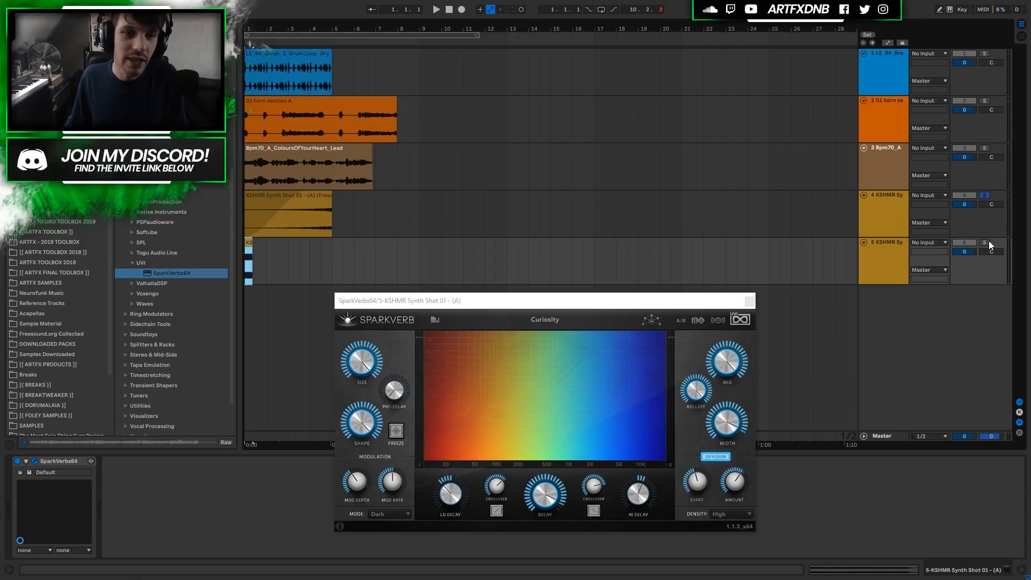
pyautogui.click(894, 215)
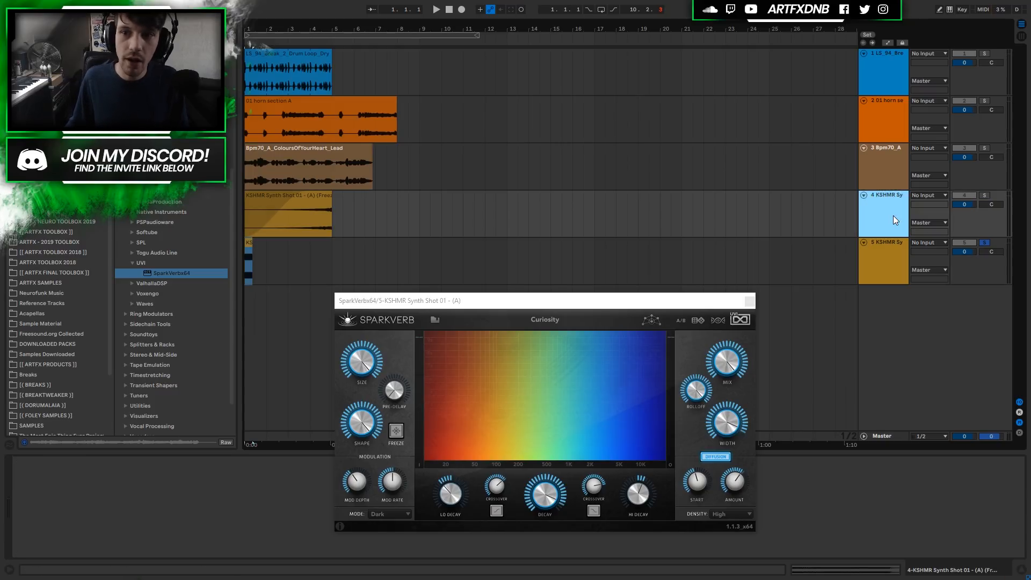
pyautogui.press('Delete')
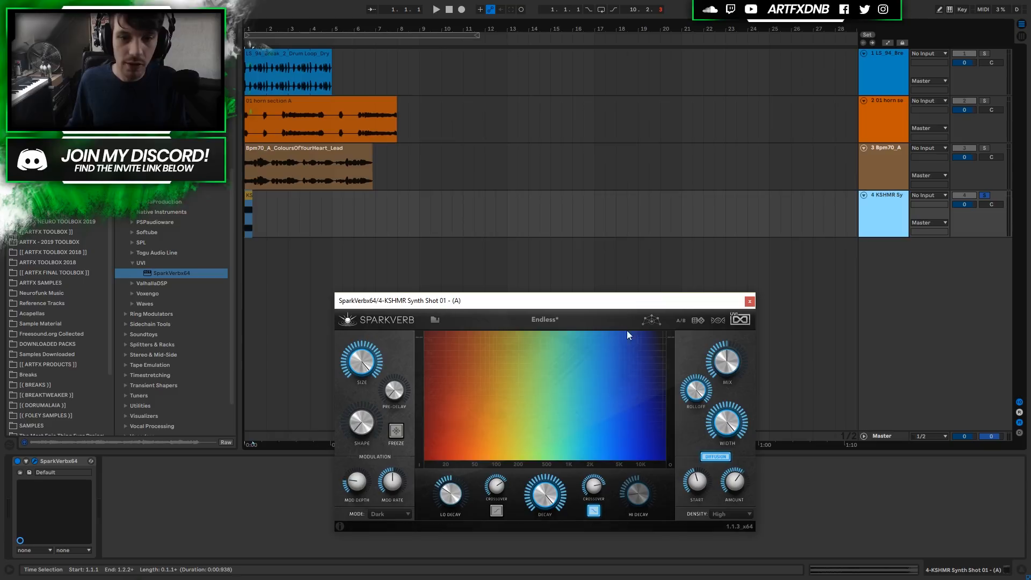
# Move the SparkVerb window up beneath the arrangement tracks and play the synth shot with the Endless preset.
pyautogui.moveTo(600, 302); pyautogui.dragTo(637, 222)
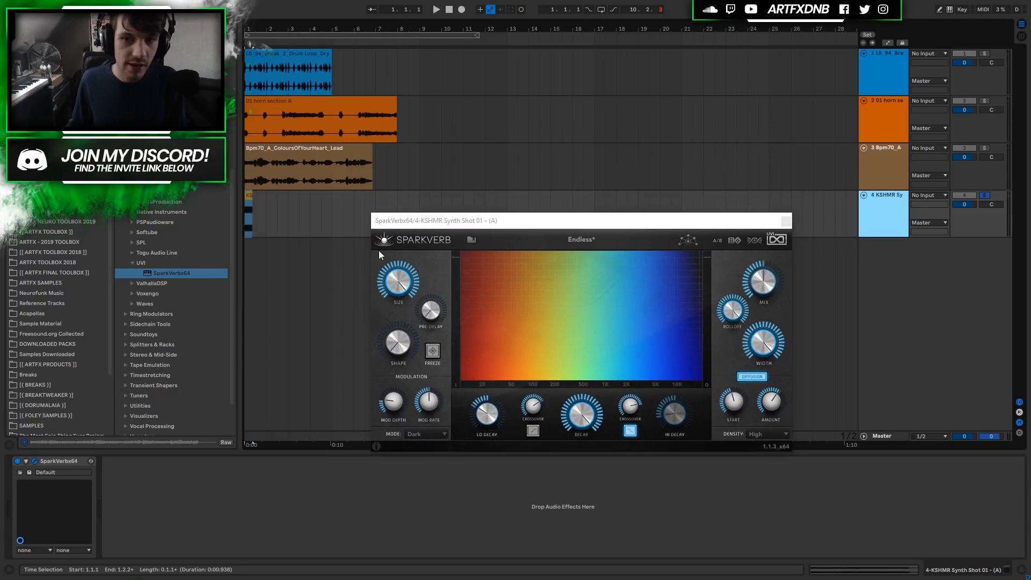
pyautogui.press('space')
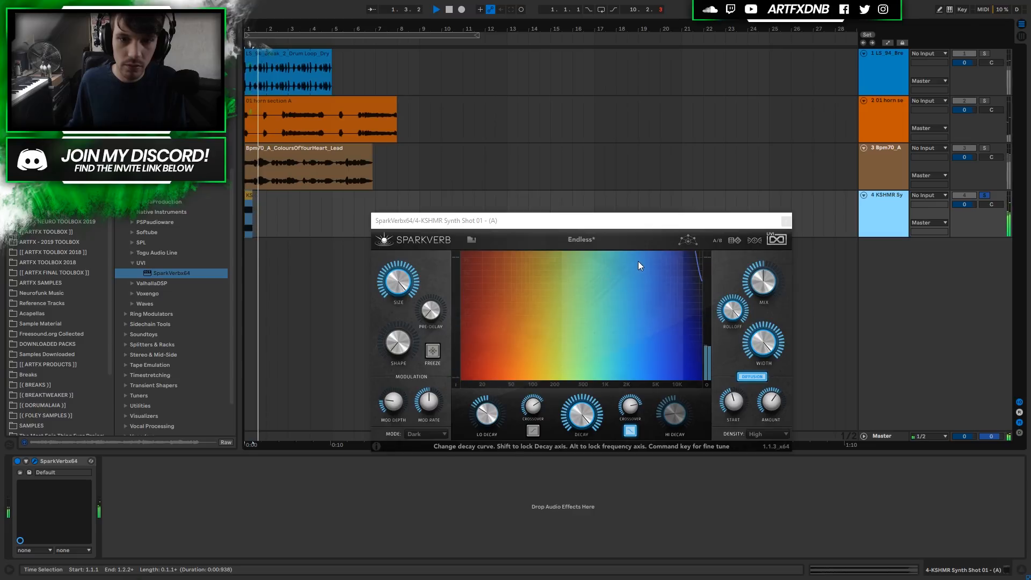
pyautogui.moveTo(586, 419)
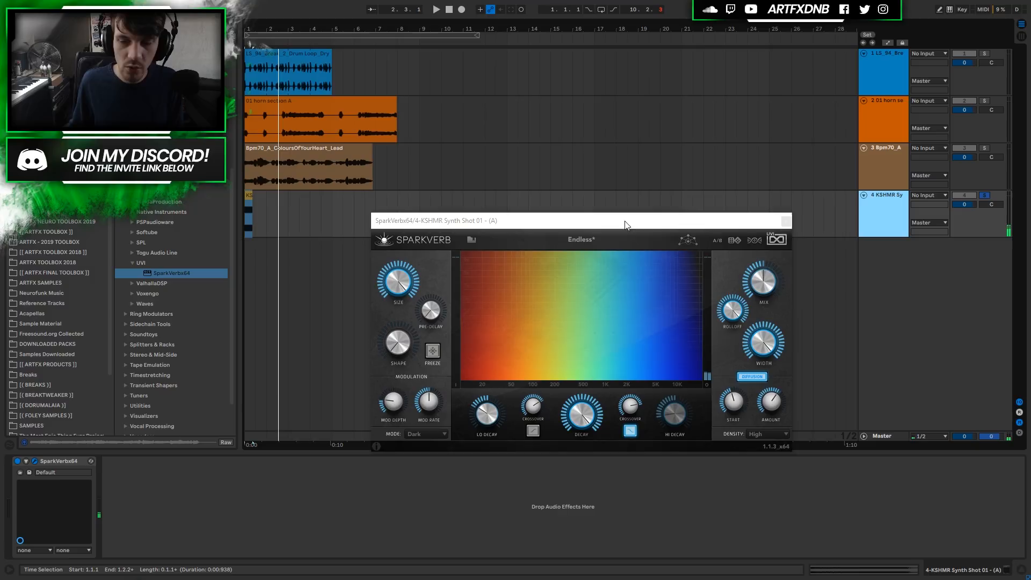
# Load SparkVerb's Extreme Set preset from the Large to Endless category and play the synth shot through it.
pyautogui.press('space')
pyautogui.click(577, 239)
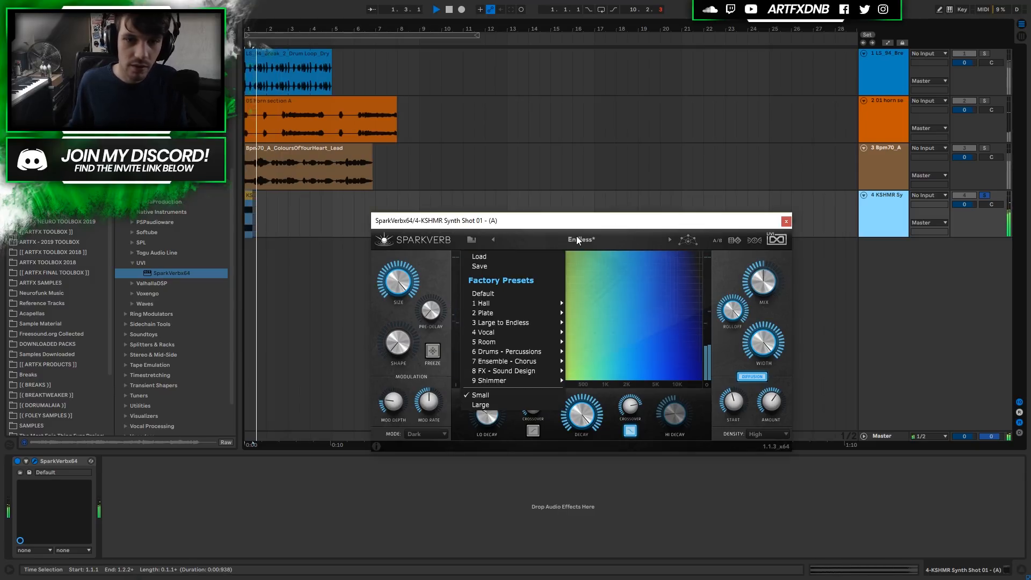
pyautogui.moveTo(543, 322)
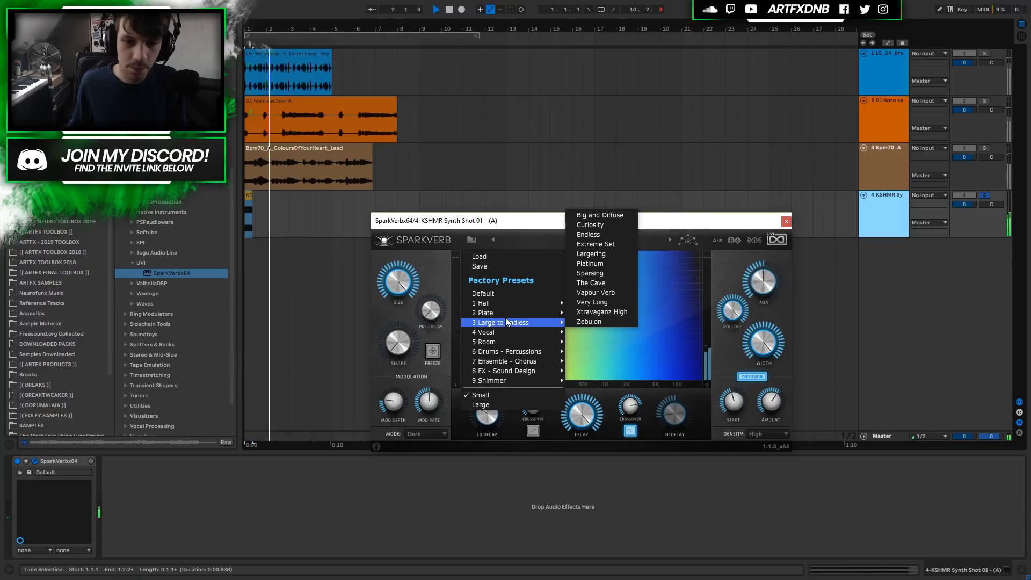
pyautogui.click(615, 244)
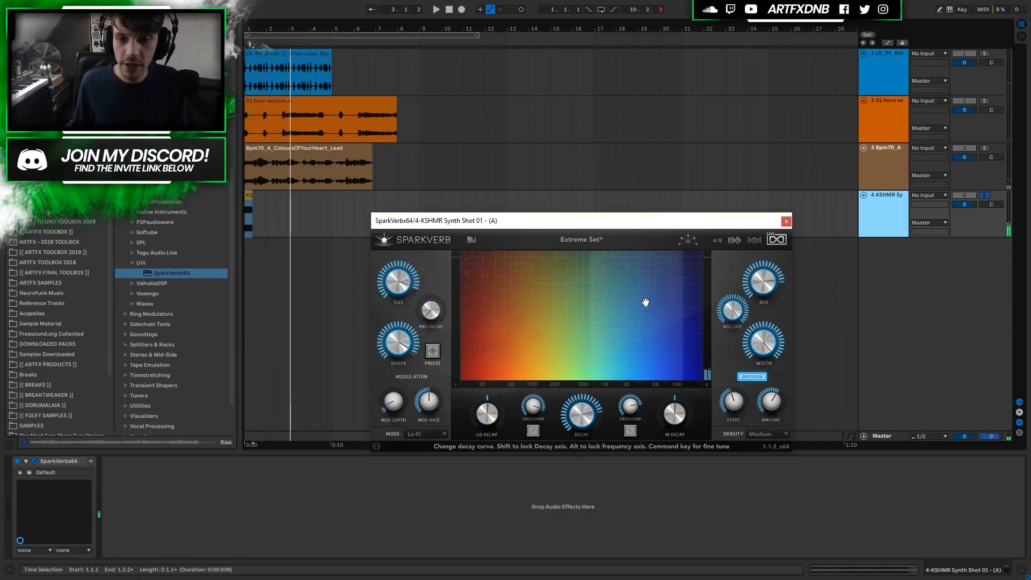
pyautogui.press('space')
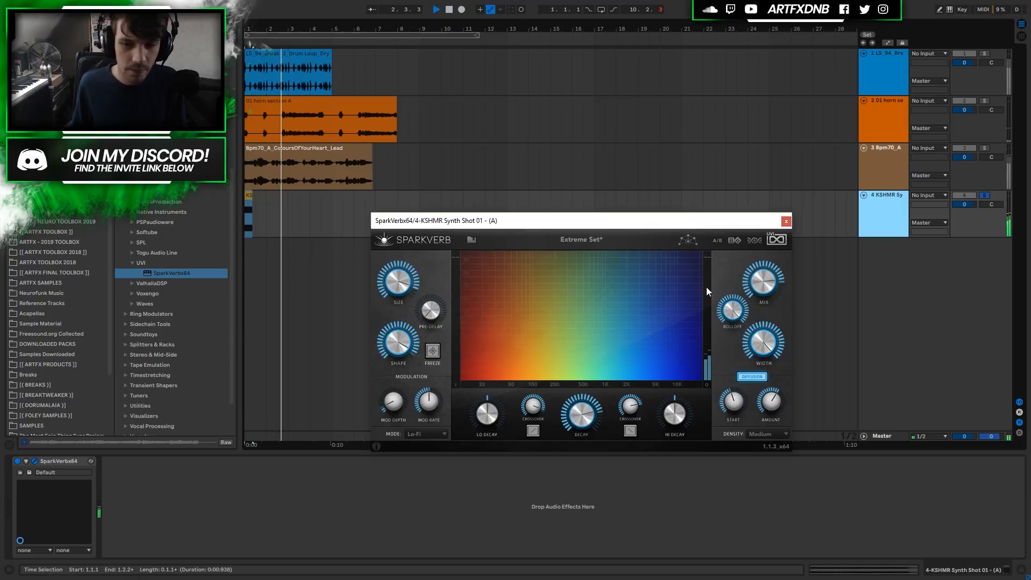
pyautogui.press('space')
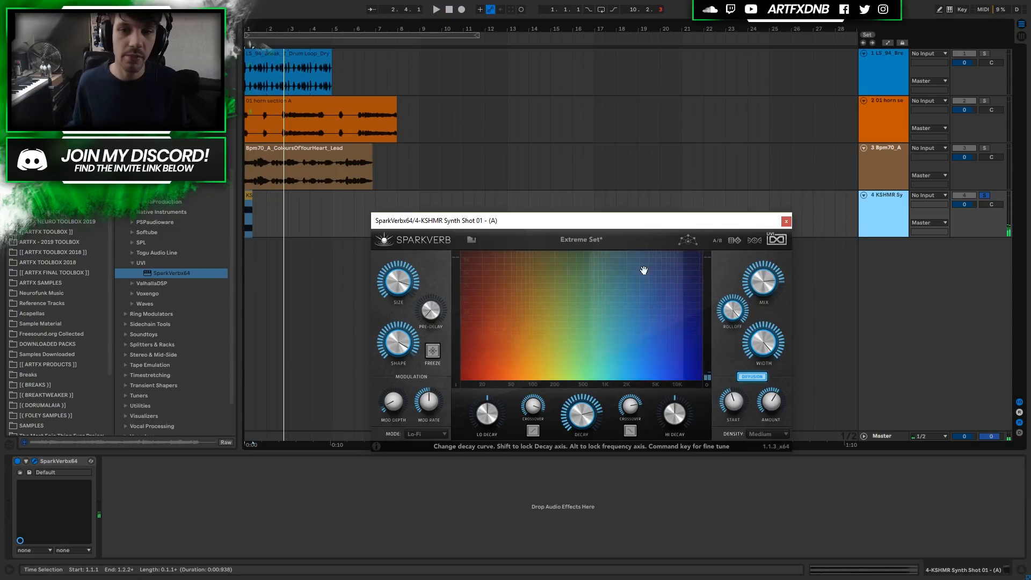
# Advance through the SparkVerb presets to Sparsing and play the KSHMR synth shot clip through it.
pyautogui.click(672, 238)
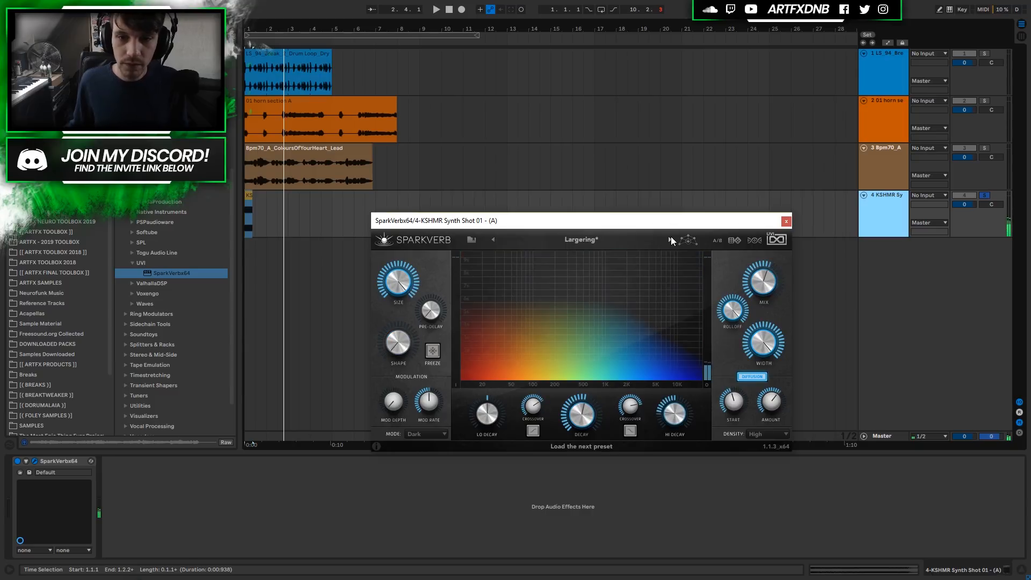
pyautogui.click(672, 238)
pyautogui.click(671, 238)
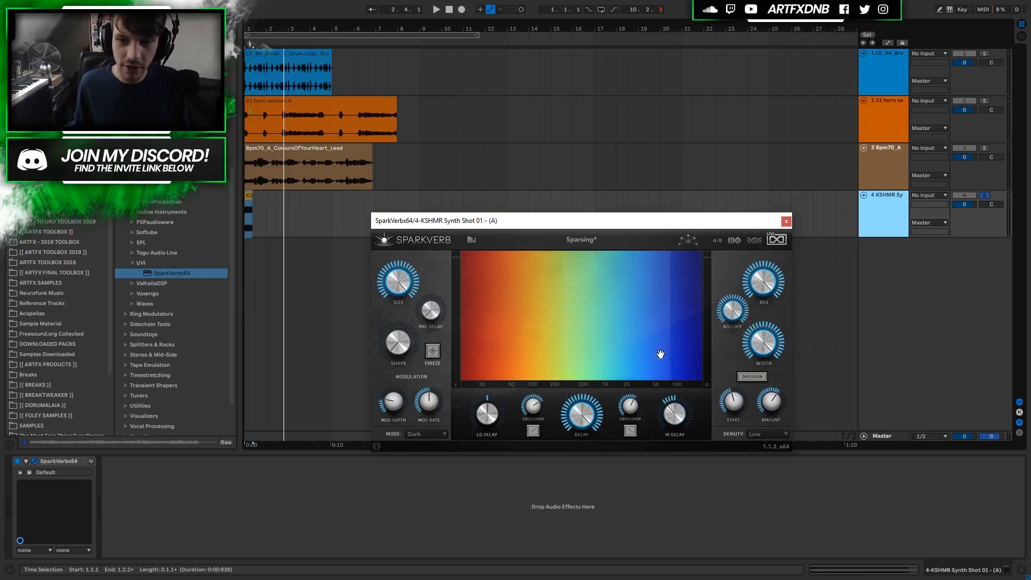
pyautogui.click(249, 195)
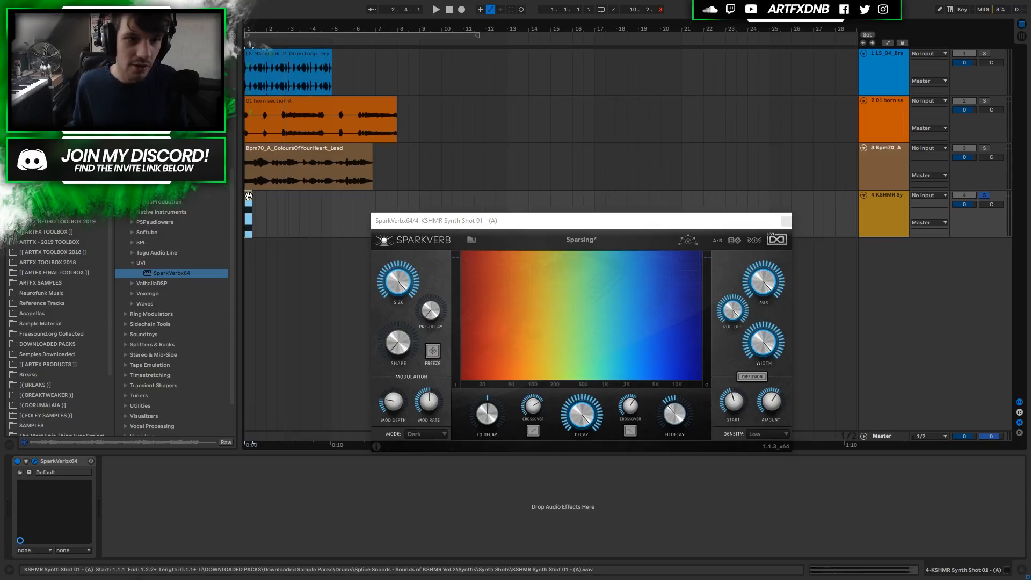
pyautogui.press('space')
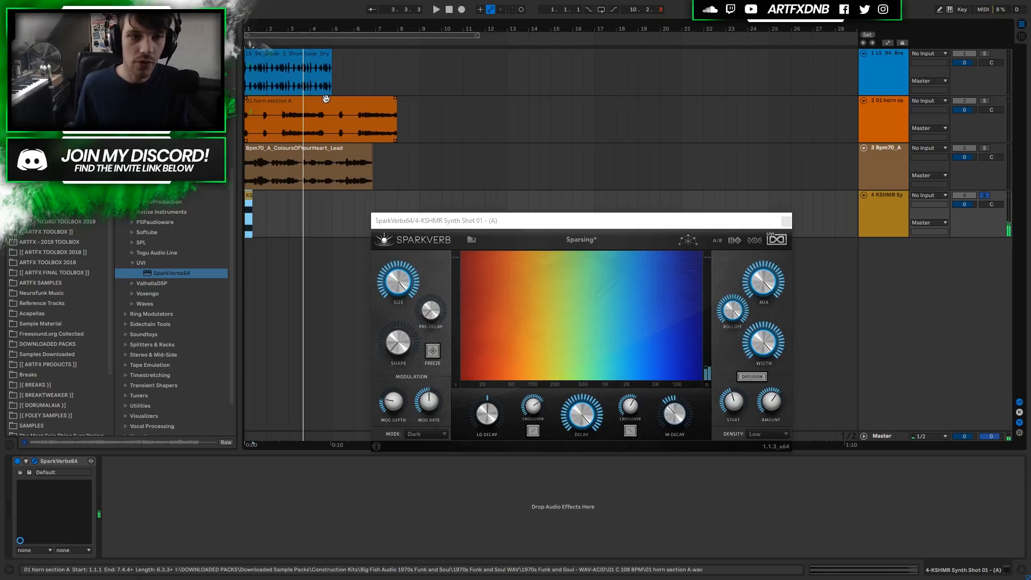
# Load the Boat Ilness preset from SparkVerb's FX - Sound Design category.
pyautogui.moveTo(577, 425)
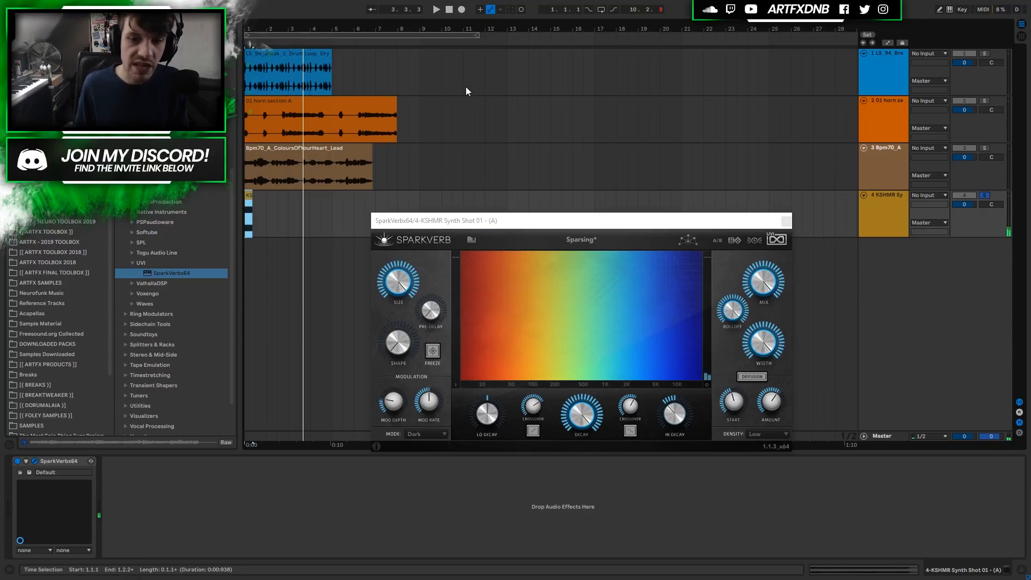
pyautogui.click(595, 243)
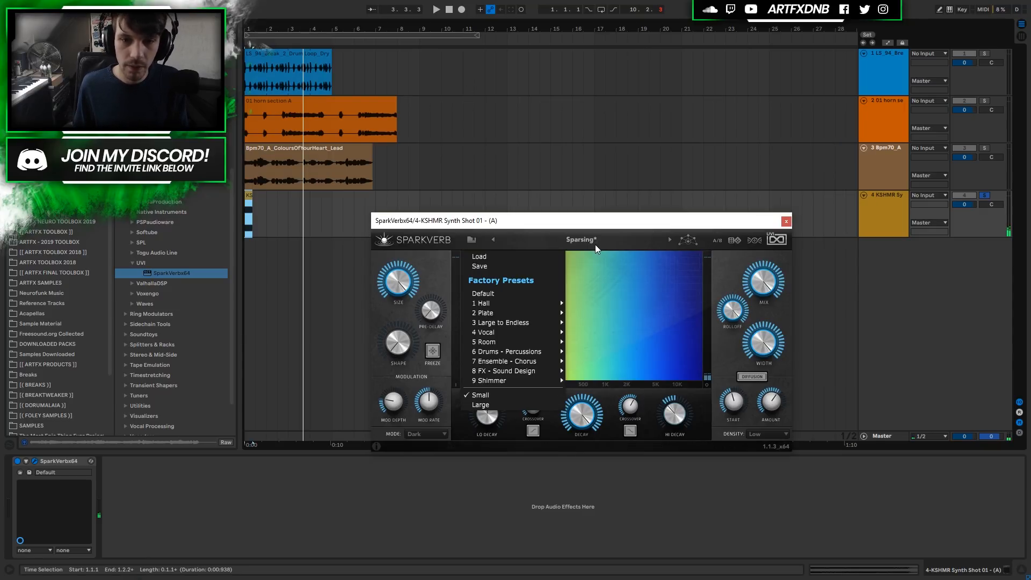
pyautogui.moveTo(514, 333)
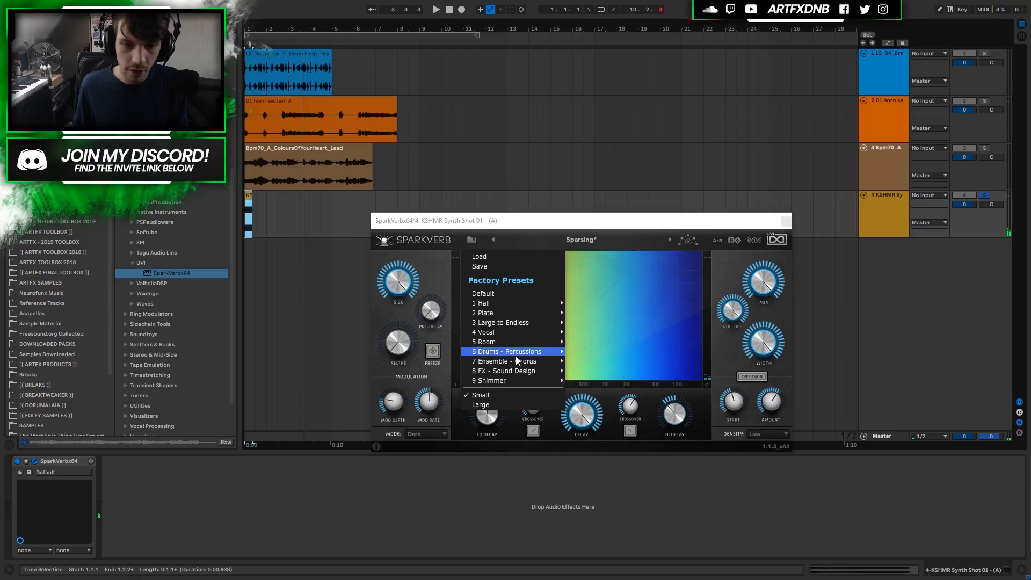
pyautogui.moveTo(510, 372)
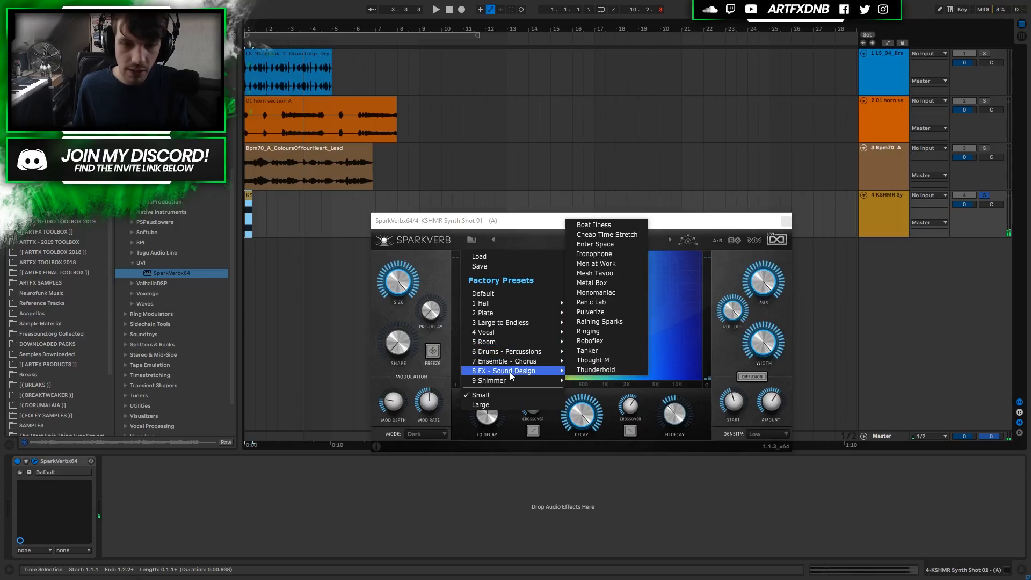
pyautogui.click(612, 226)
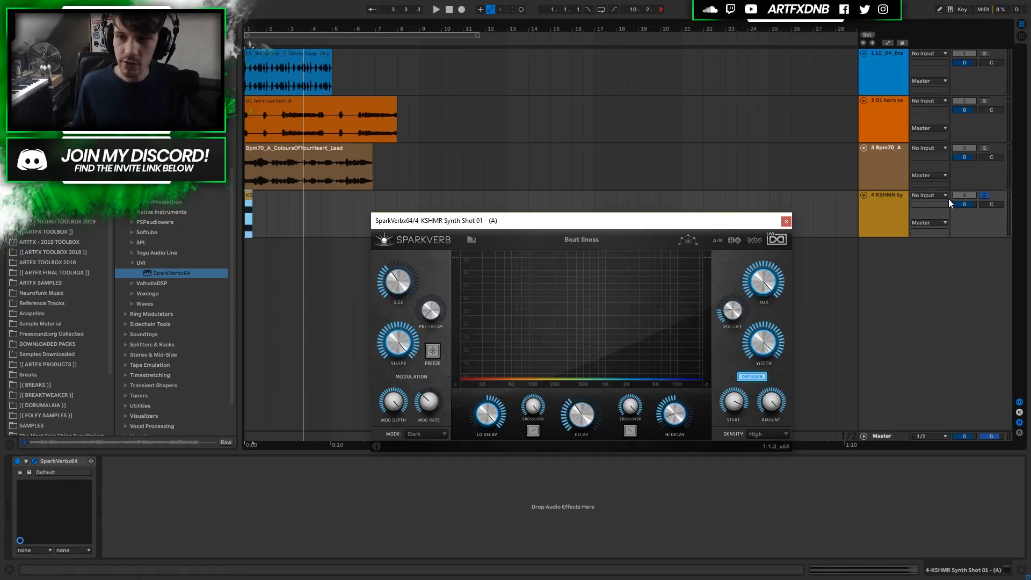
# Bypass SparkVerb to hear the dry synth shot, re-enable it and play the shot with the reverb for comparison.
pyautogui.click(17, 462)
pyautogui.press('space')
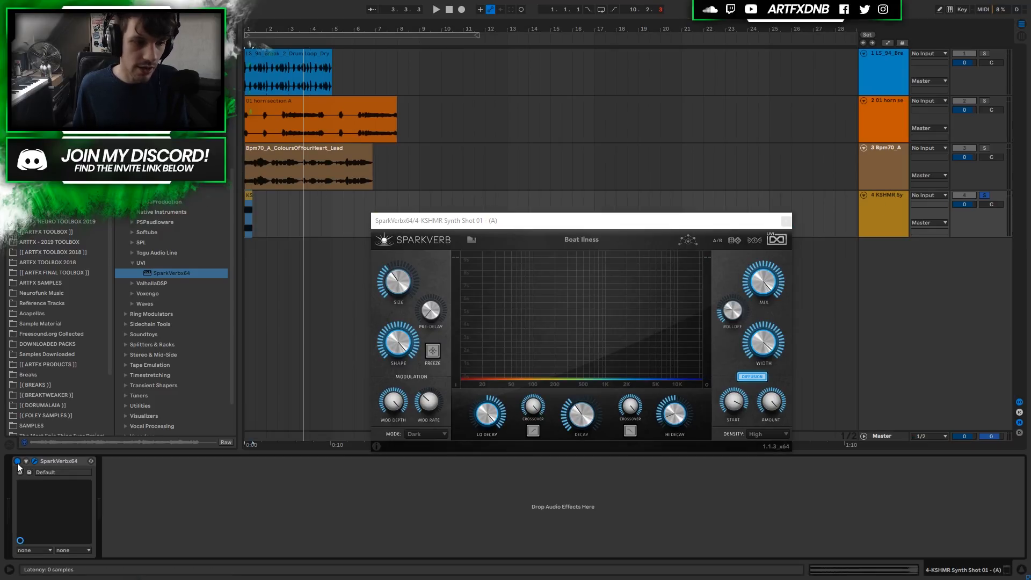
pyautogui.press('space')
pyautogui.click(17, 461)
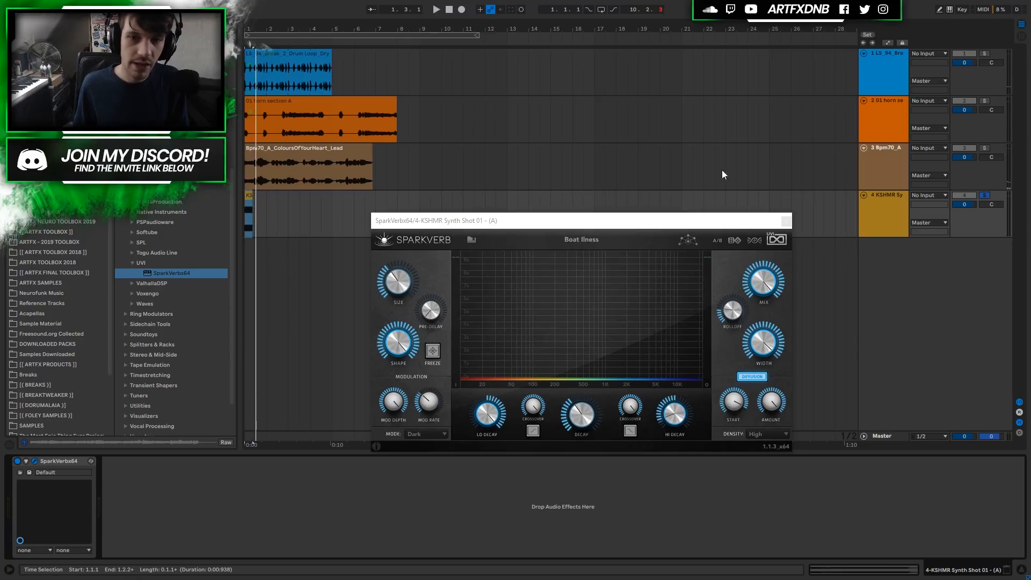
pyautogui.press('space')
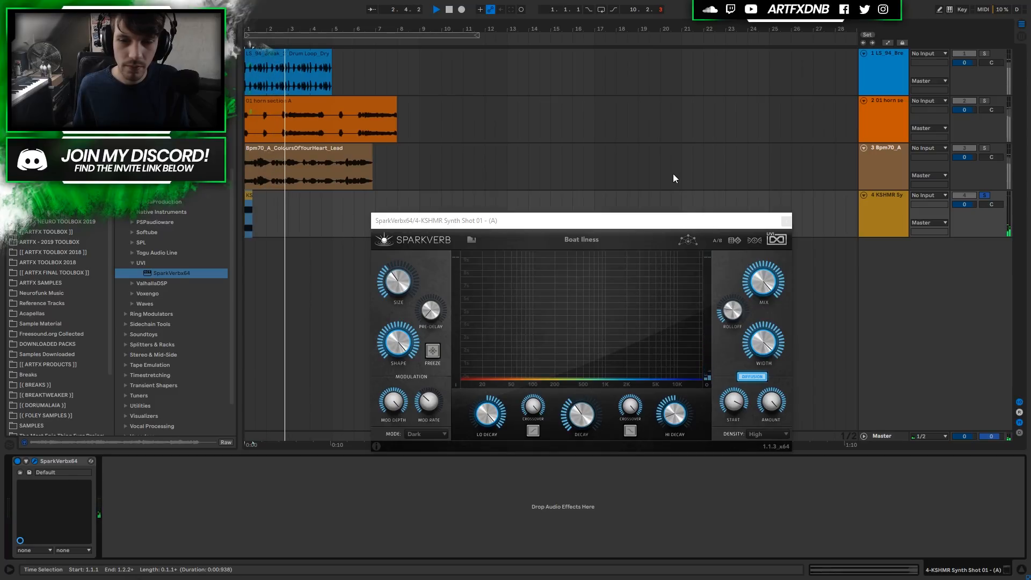
pyautogui.press('space')
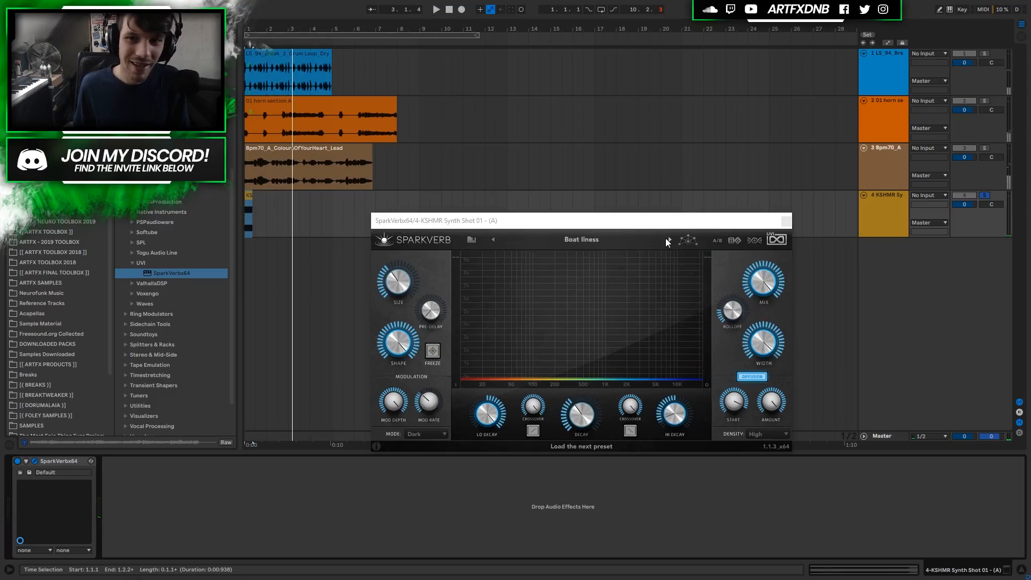
# Switch SparkVerb to the Cheap Time Stretch preset and play the synth shot.
pyautogui.click(668, 240)
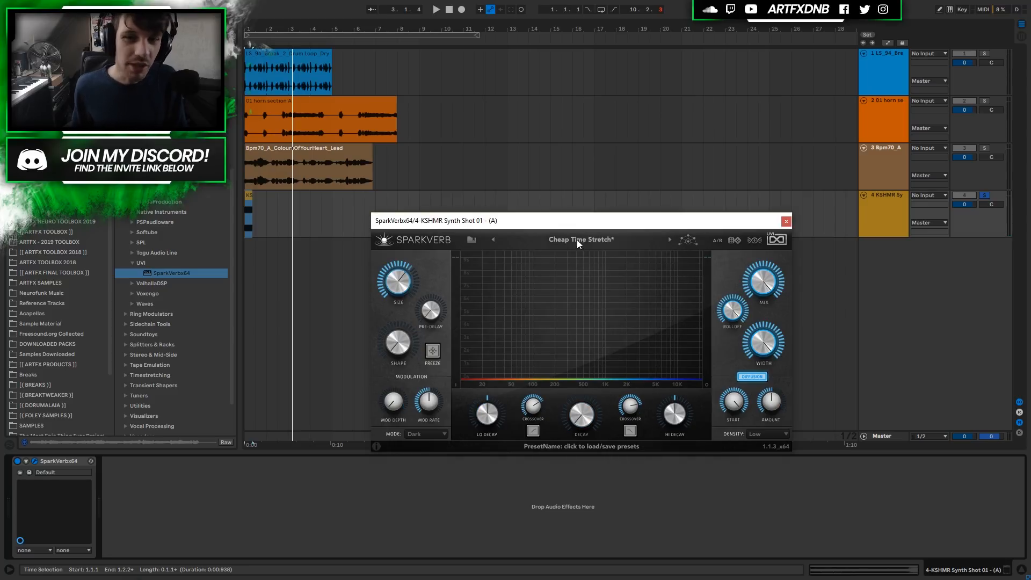
pyautogui.press('space')
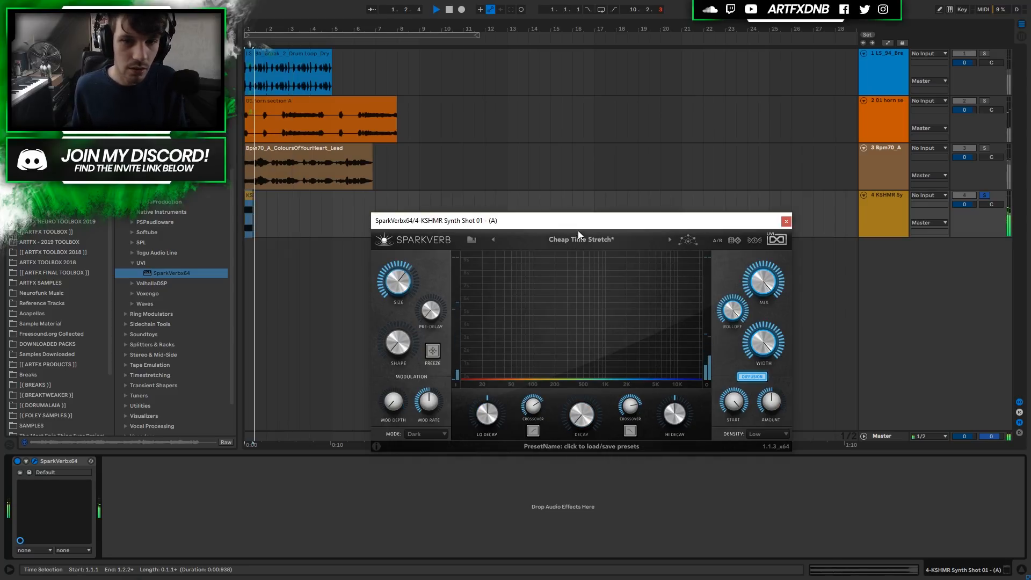
pyautogui.press('space')
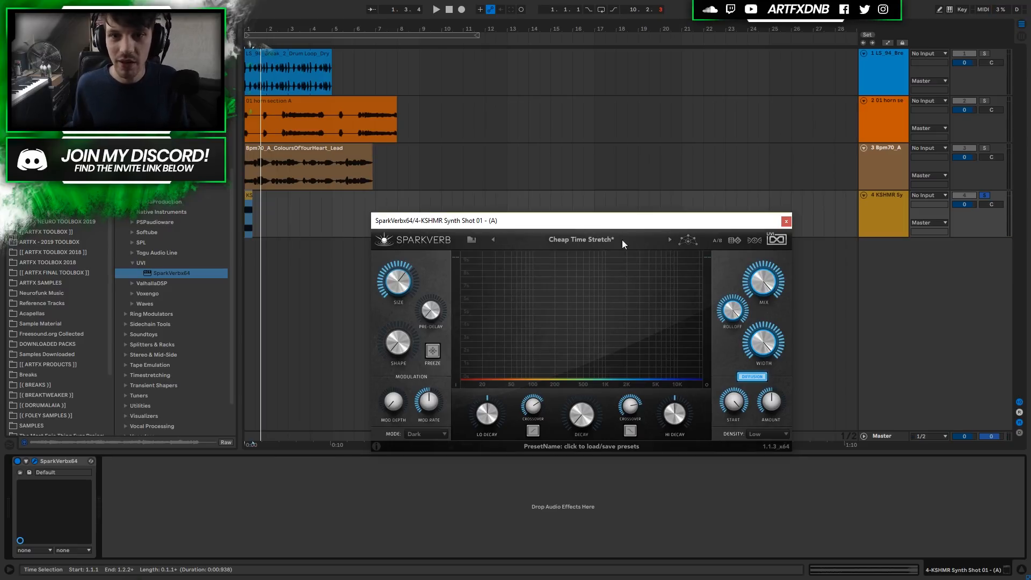
# Switch SparkVerb to the Enter Space preset and play the synth shot twice from the start.
pyautogui.click(668, 239)
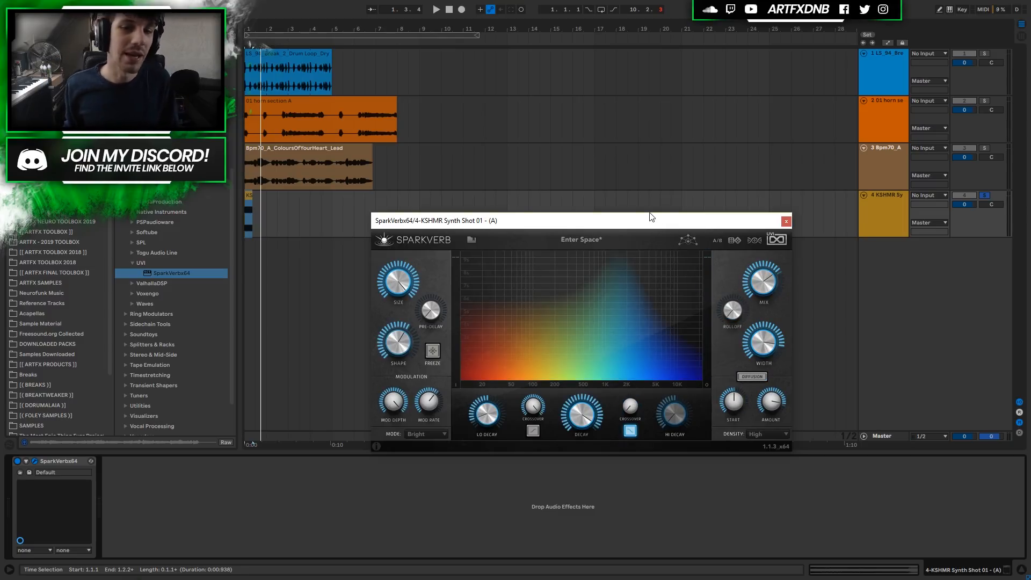
pyautogui.press('space')
pyautogui.press('space')
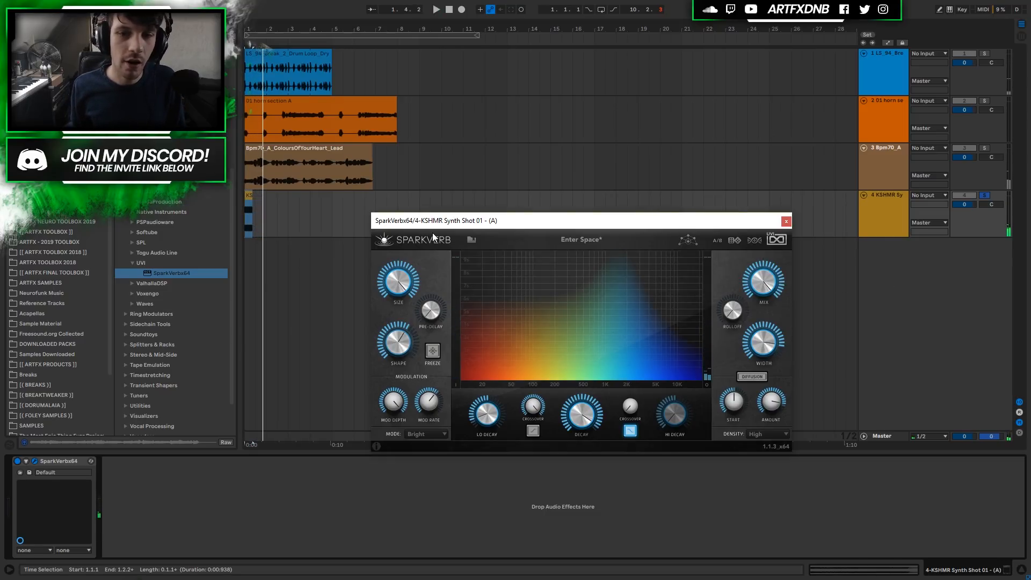
pyautogui.press('space')
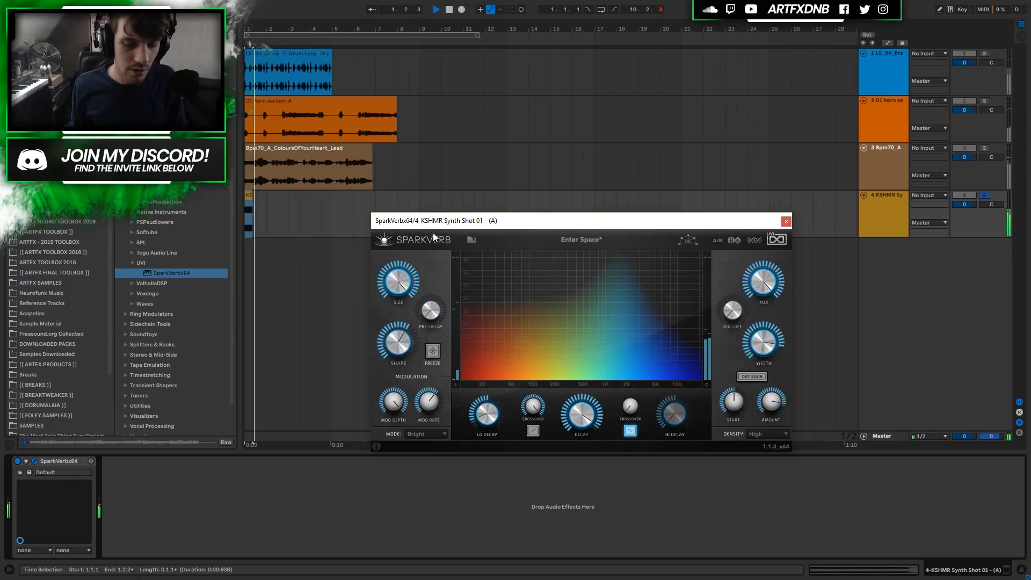
pyautogui.press('space')
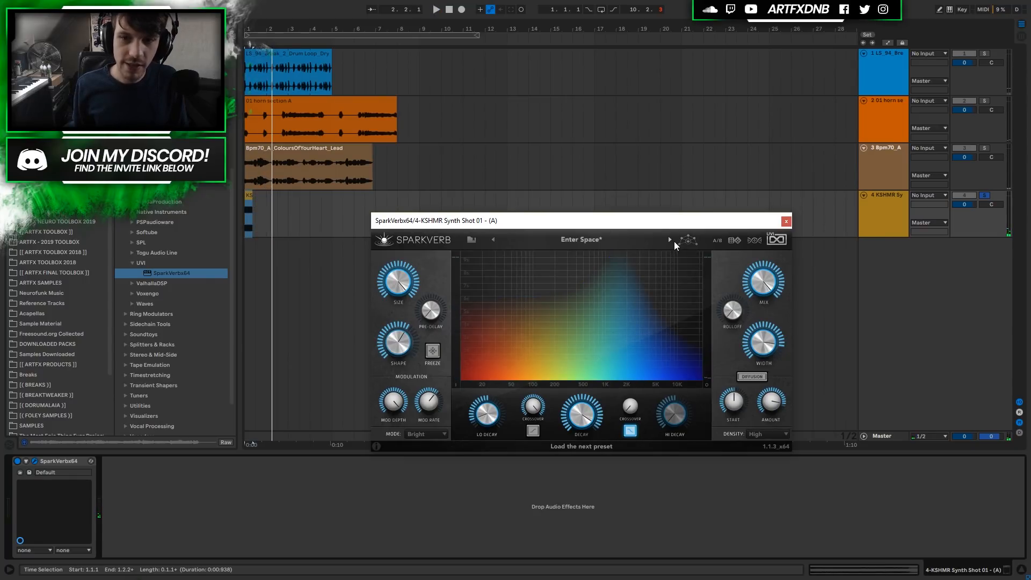
# Switch SparkVerb to the Ironophone preset and play the synth shot twice from the start.
pyautogui.click(670, 240)
pyautogui.press('space')
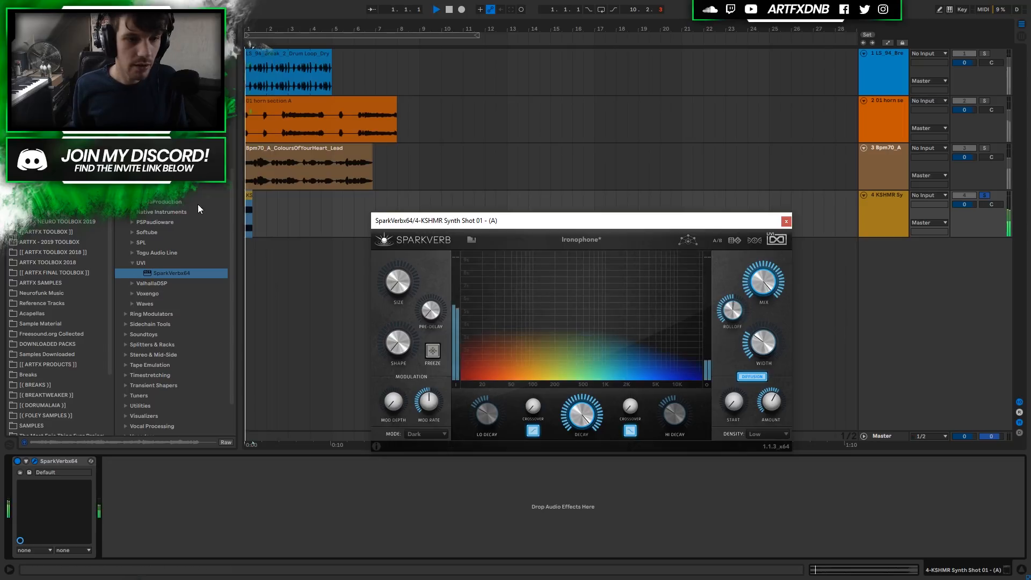
pyautogui.press('space')
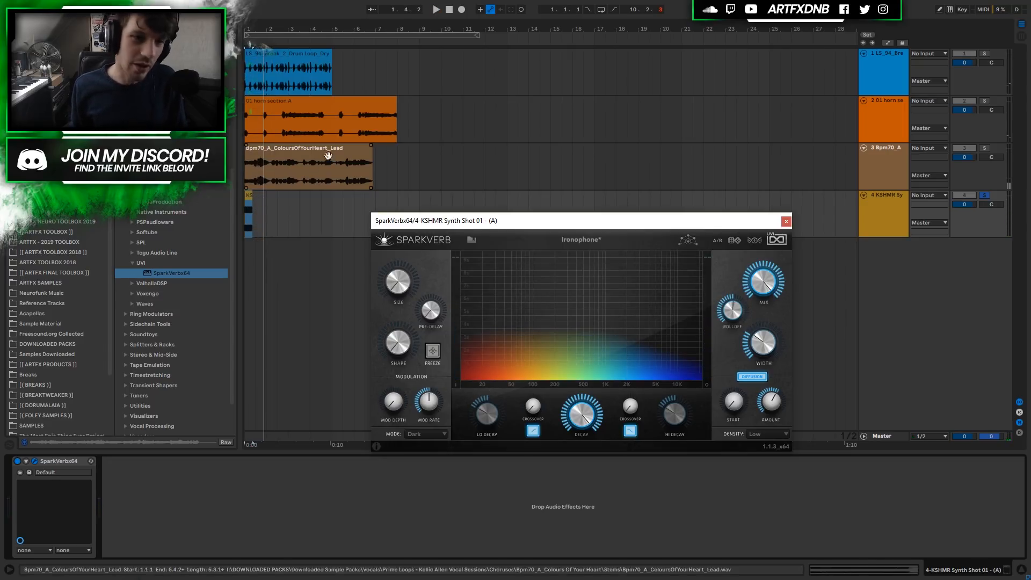
pyautogui.press('space')
pyautogui.press('space')
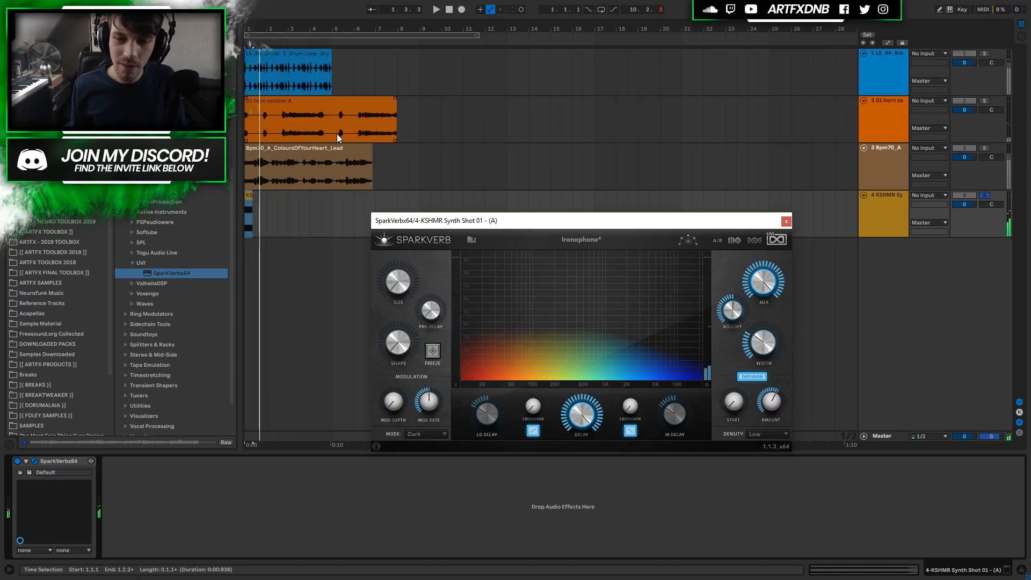
# Load the Men at Work preset from the FX - Sound Design category and play the synth shot through it.
pyautogui.click(613, 240)
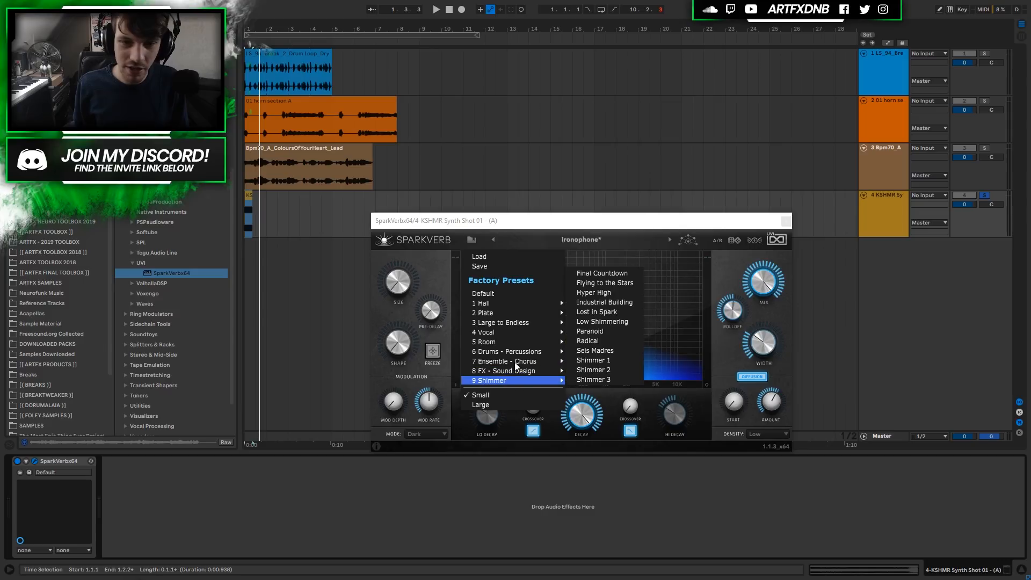
pyautogui.moveTo(516, 371)
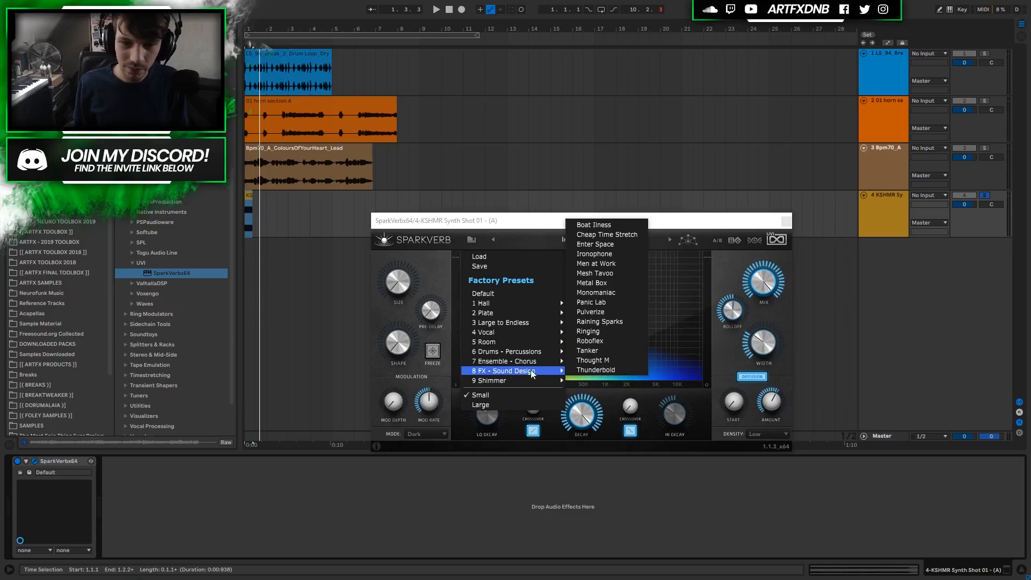
pyautogui.click(603, 267)
pyautogui.press('space')
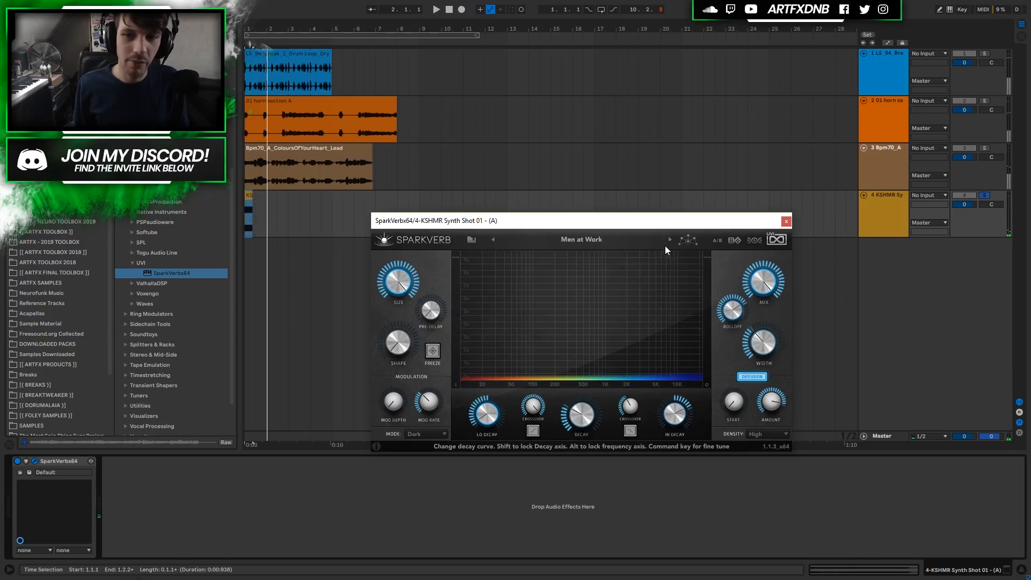
# Switch SparkVerb to the Mesh Tavoo preset and play the synth shot with the mix lowered to about 31%.
pyautogui.click(669, 239)
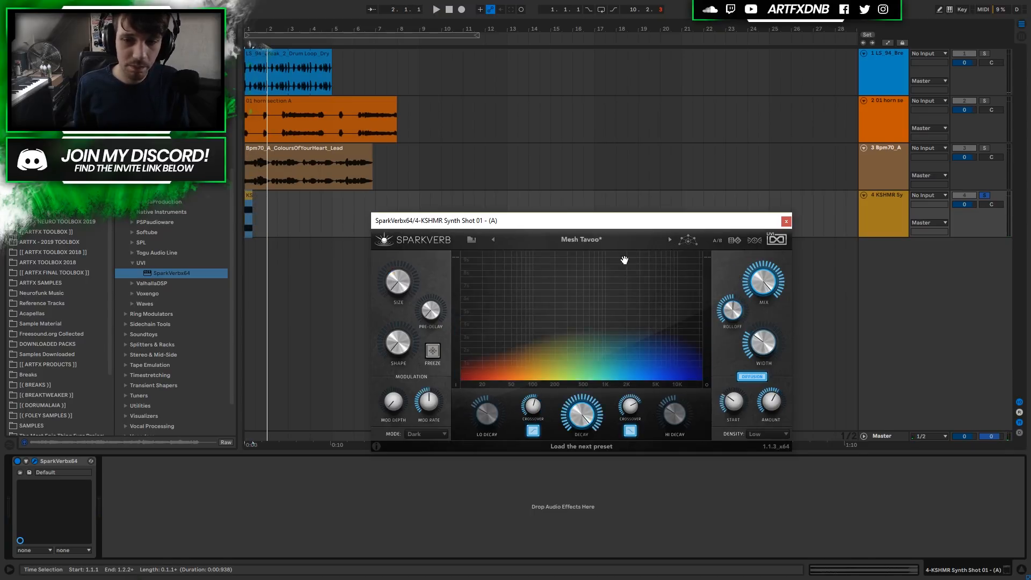
pyautogui.press('space')
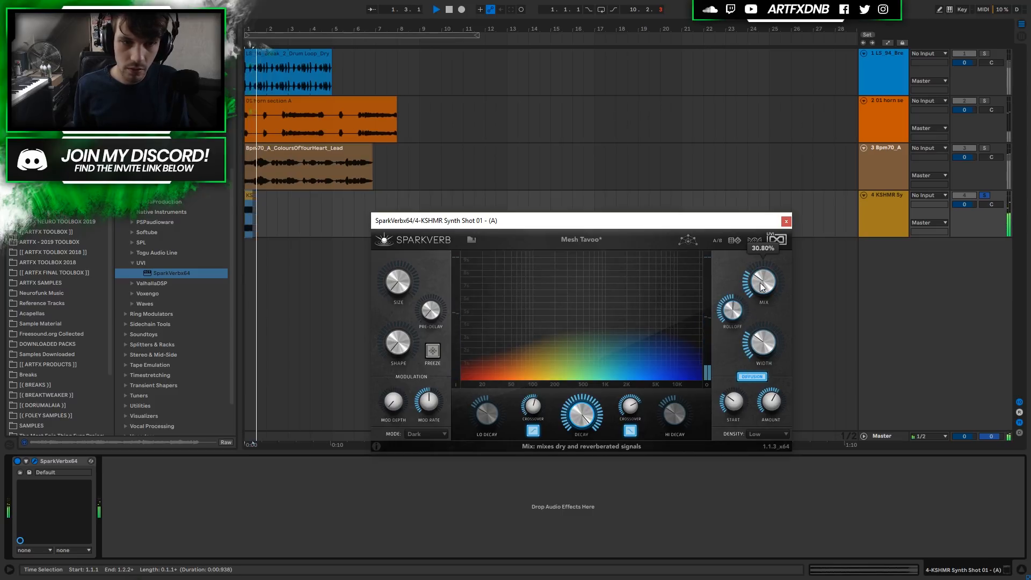
# Switch SparkVerb to the Metal Box preset, reduce the mix and replay the synth shot several times from the start.
pyautogui.click(667, 241)
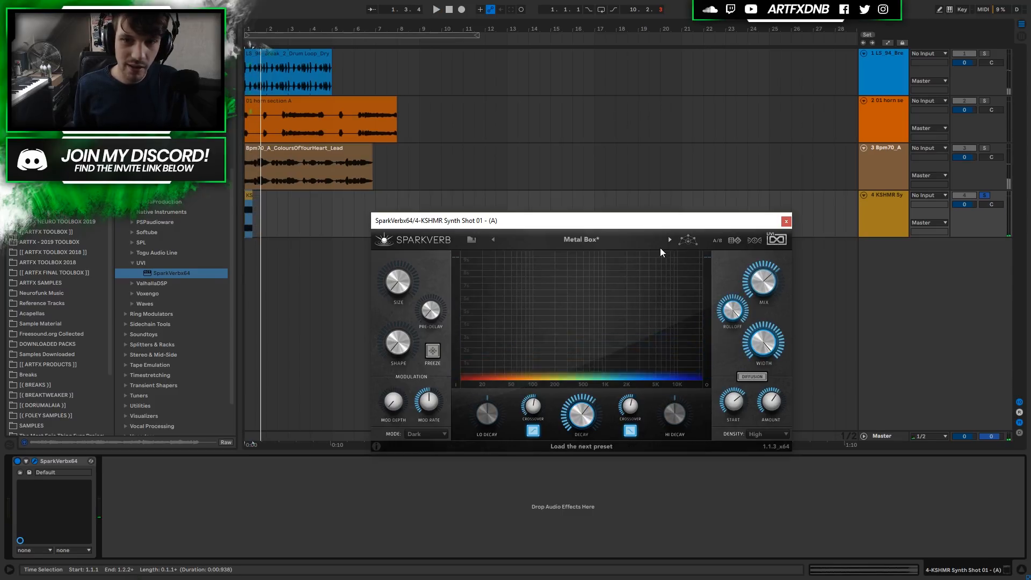
pyautogui.moveTo(762, 282)
pyautogui.press('space')
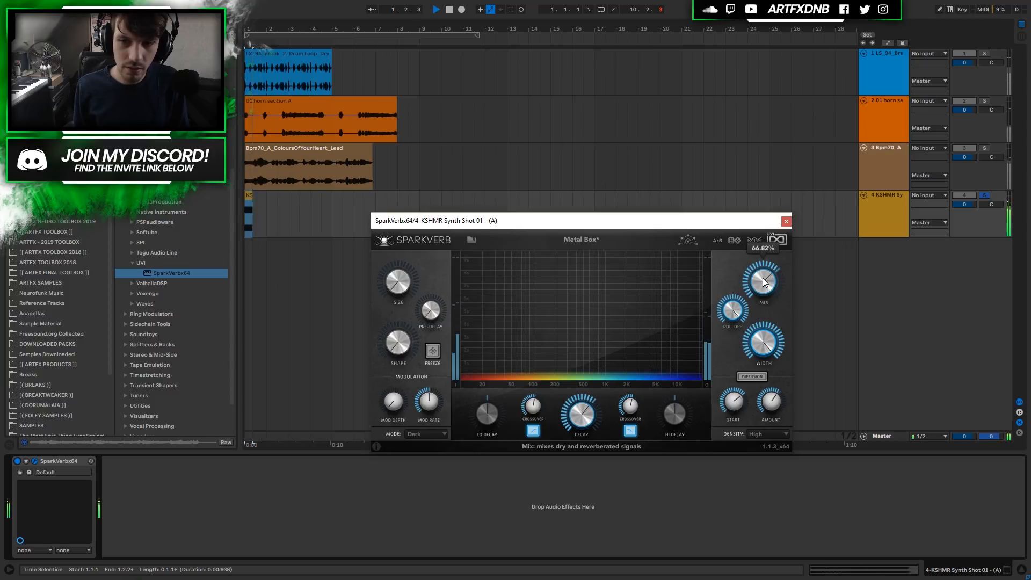
pyautogui.moveTo(765, 282)
pyautogui.mouseDown()
pyautogui.moveTo(763, 323)
pyautogui.moveTo(758, 282)
pyautogui.mouseUp()
pyautogui.press('space')
pyautogui.press('space')
pyautogui.press('space')
pyautogui.press('space')
pyautogui.press('space')
pyautogui.press('space')
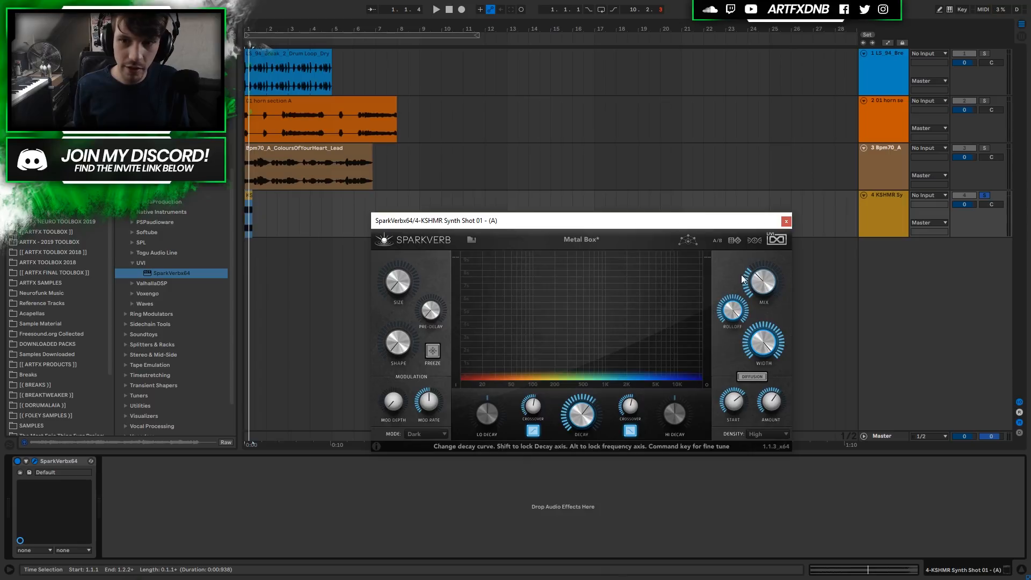
# Switch SparkVerb to the Monomaniac preset and play the synth shot with the mix lowered to about 58%.
pyautogui.click(670, 240)
pyautogui.press('space')
pyautogui.moveTo(744, 286)
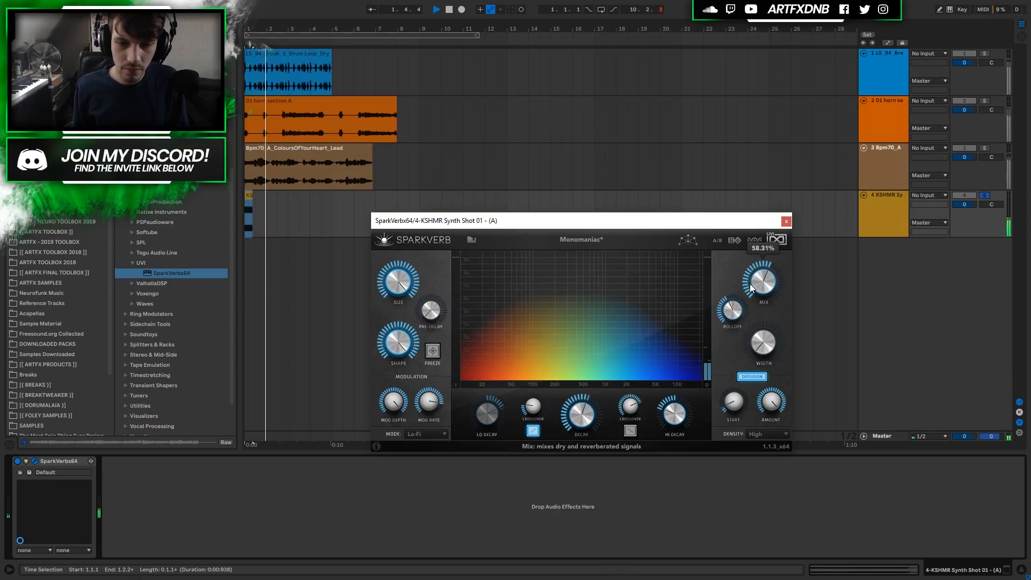
pyautogui.press('space')
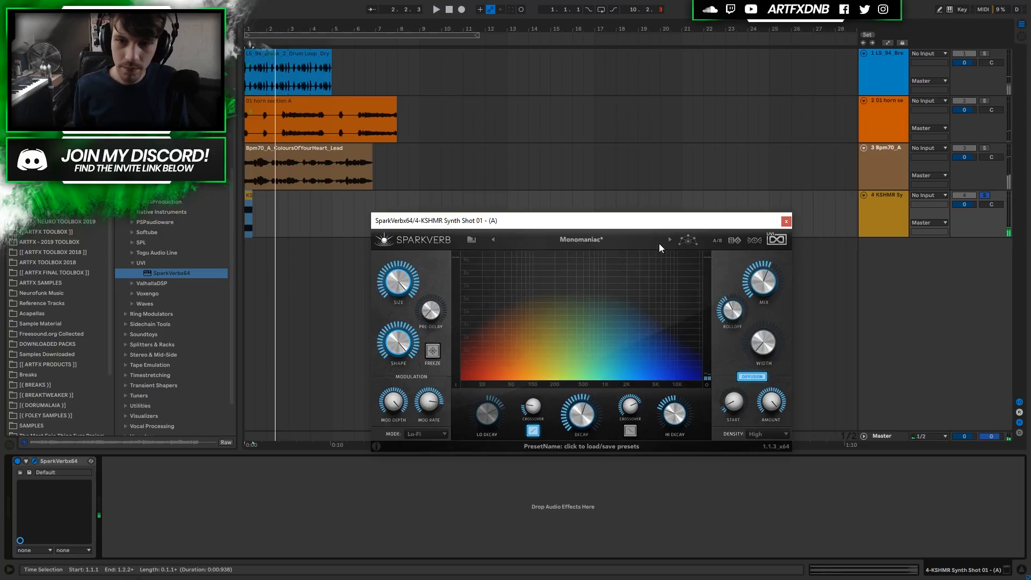
# Switch SparkVerb to the Panic Lab preset and play the synth shot through its long tail.
pyautogui.click(672, 238)
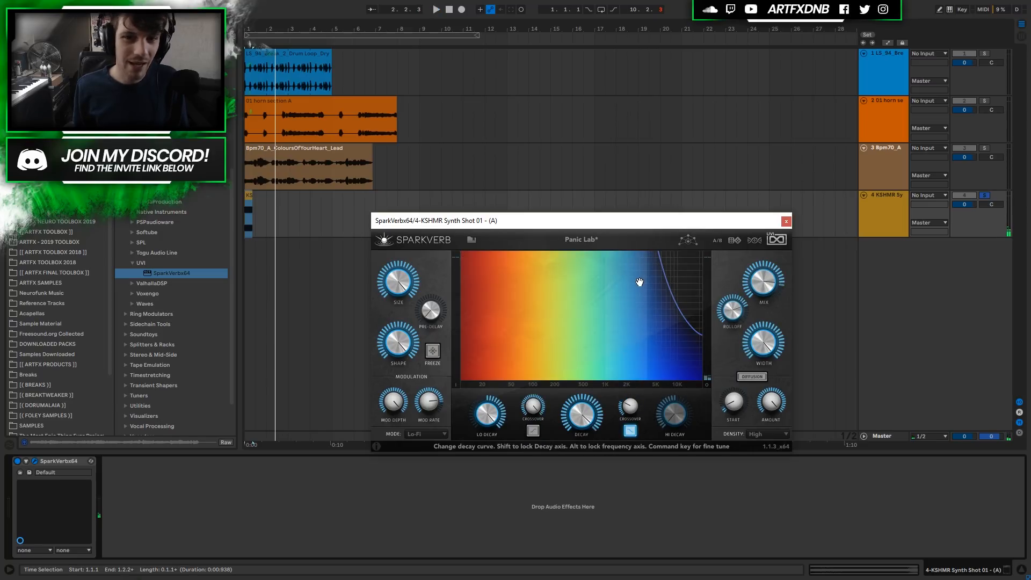
pyautogui.press('space')
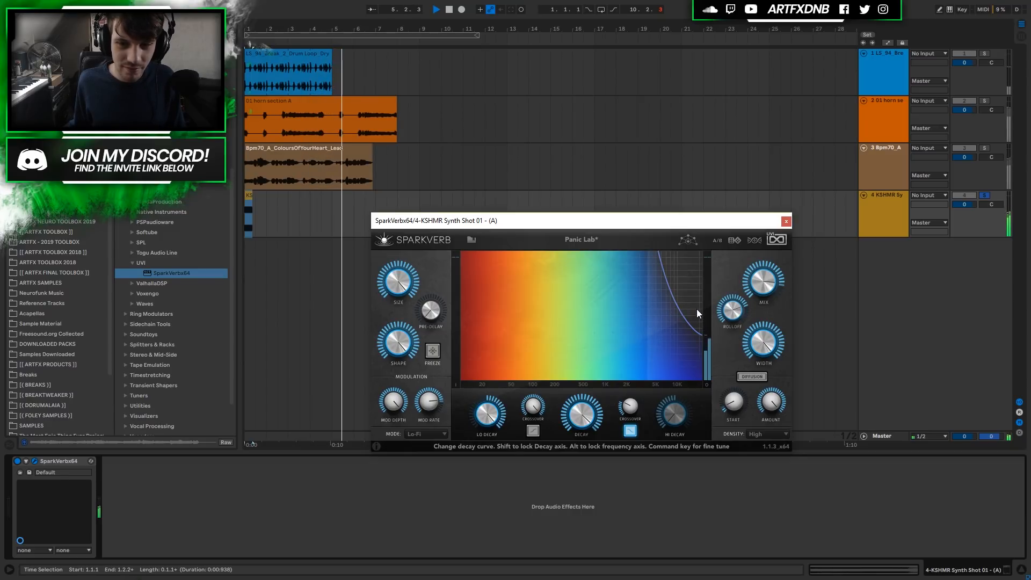
pyautogui.press('space')
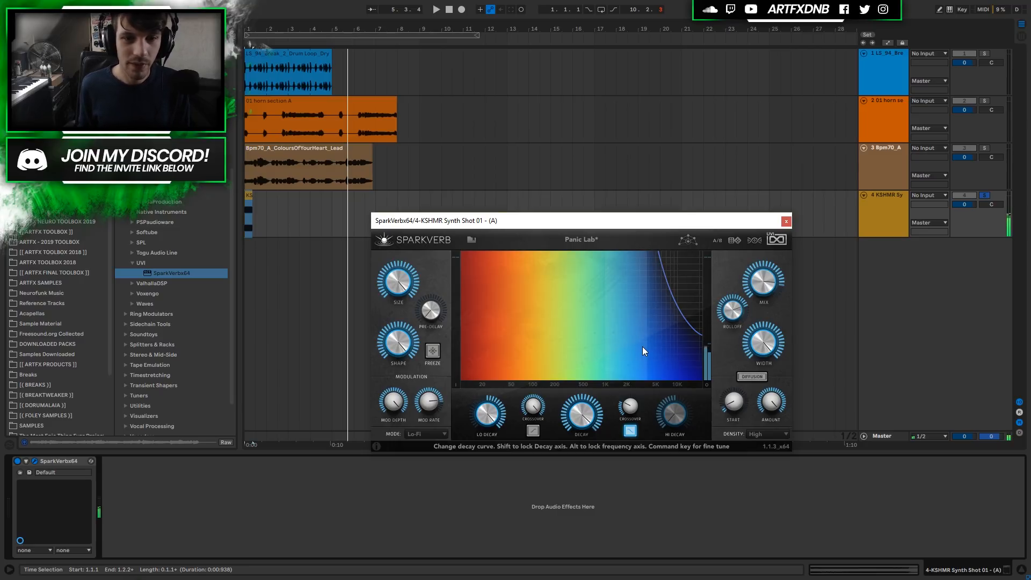
# Examine the Panic Lab preset's room size, decay and low decay values and the FX - Sound Design preset list.
pyautogui.moveTo(398, 286)
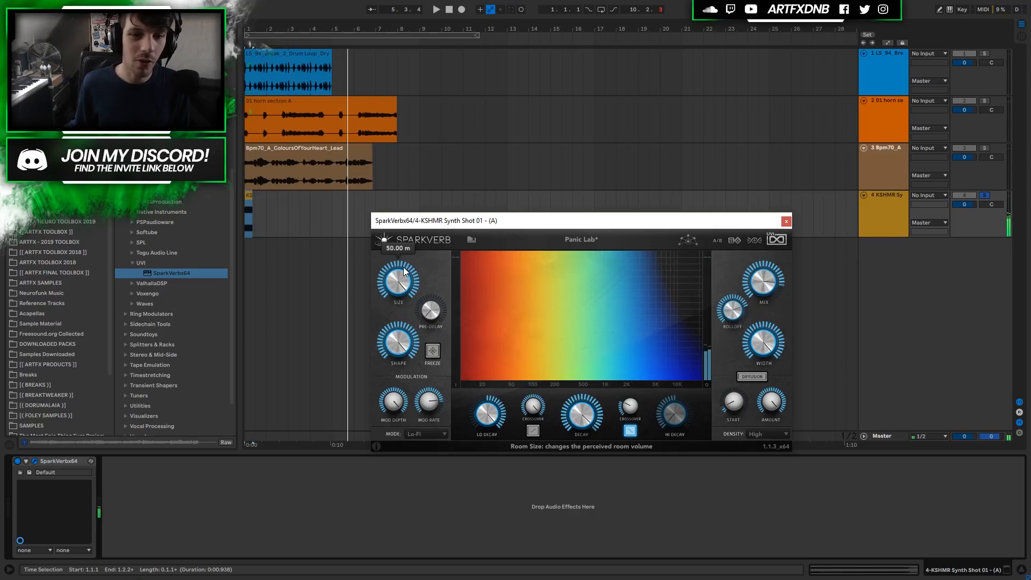
pyautogui.moveTo(595, 420)
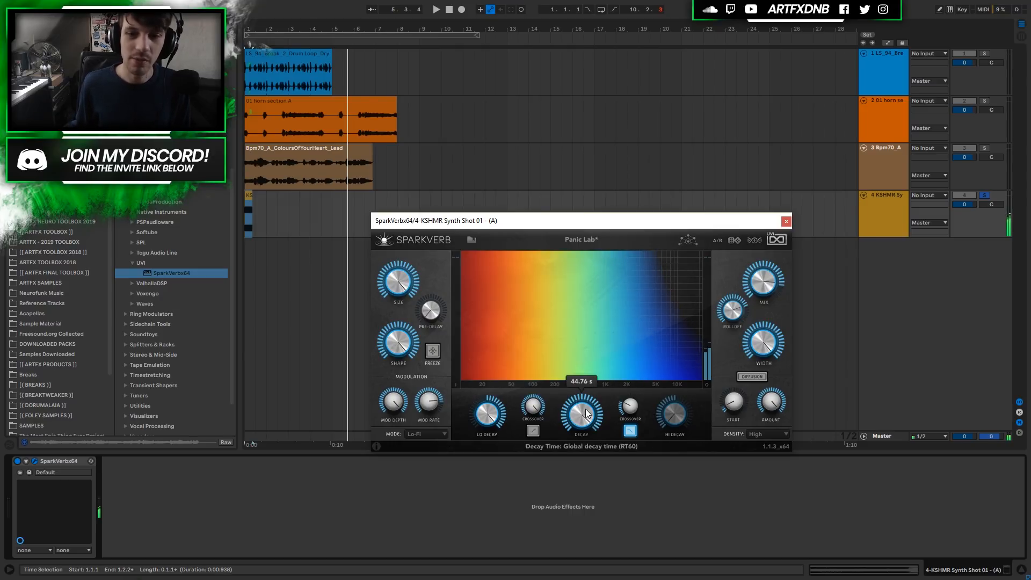
pyautogui.moveTo(498, 409)
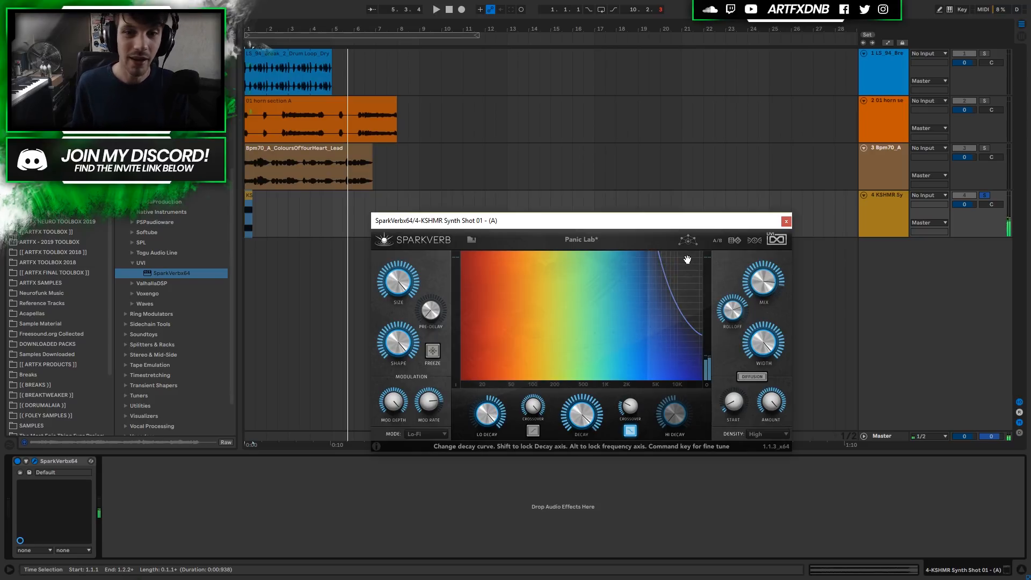
pyautogui.click(592, 243)
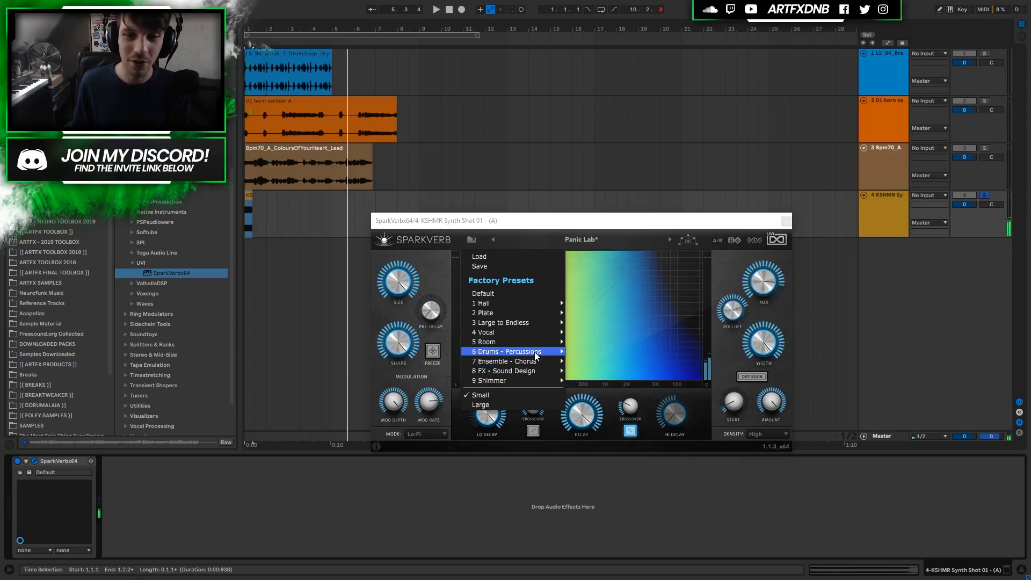
pyautogui.moveTo(555, 371)
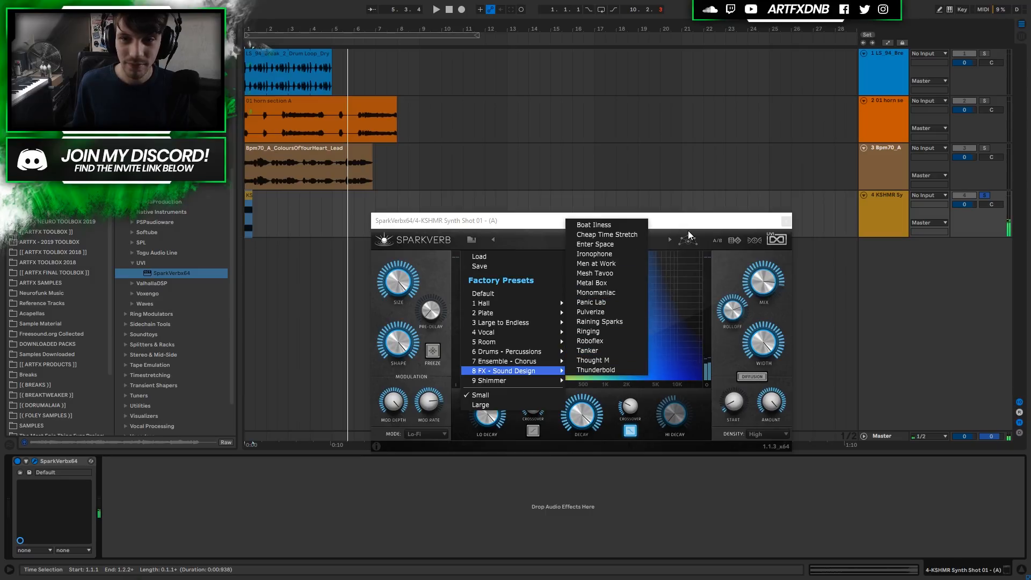
pyautogui.click(593, 302)
# Solo and select the ColoursOfYourHeart lead track.
pyautogui.click(985, 149)
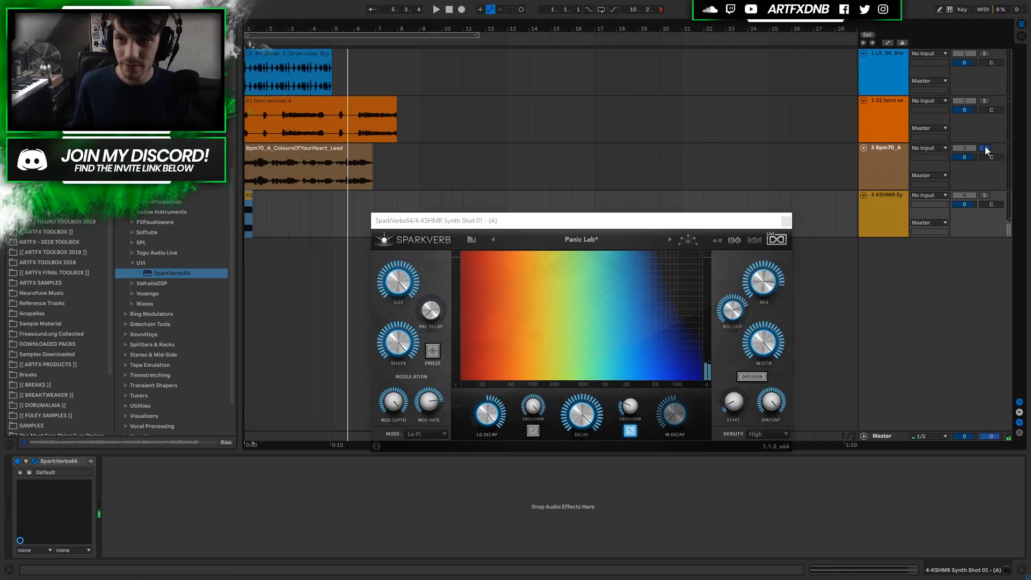
pyautogui.click(888, 159)
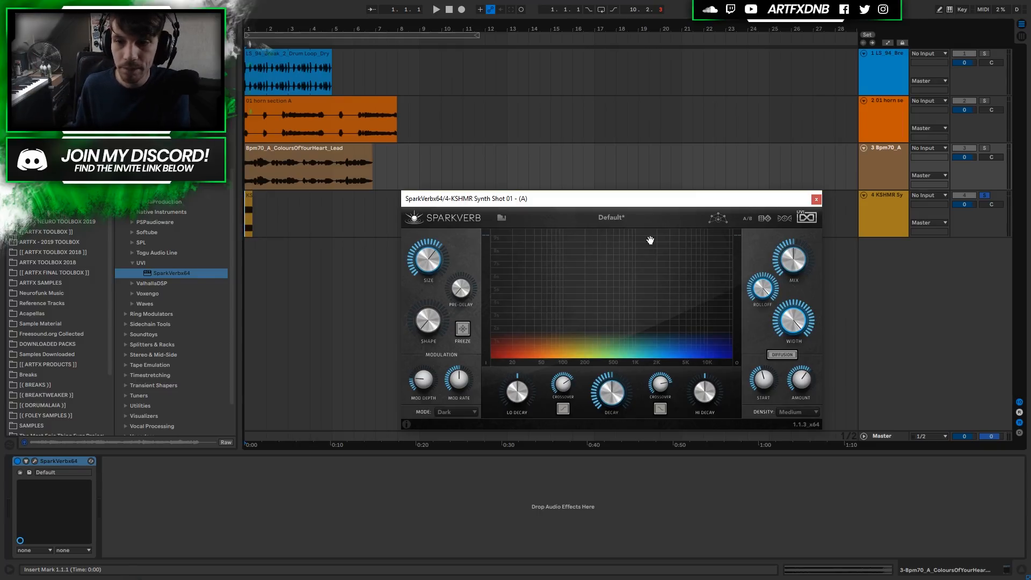
# Switch SparkVerb's A/B comparison slot and randomize all of its parameters three times.
pyautogui.click(746, 219)
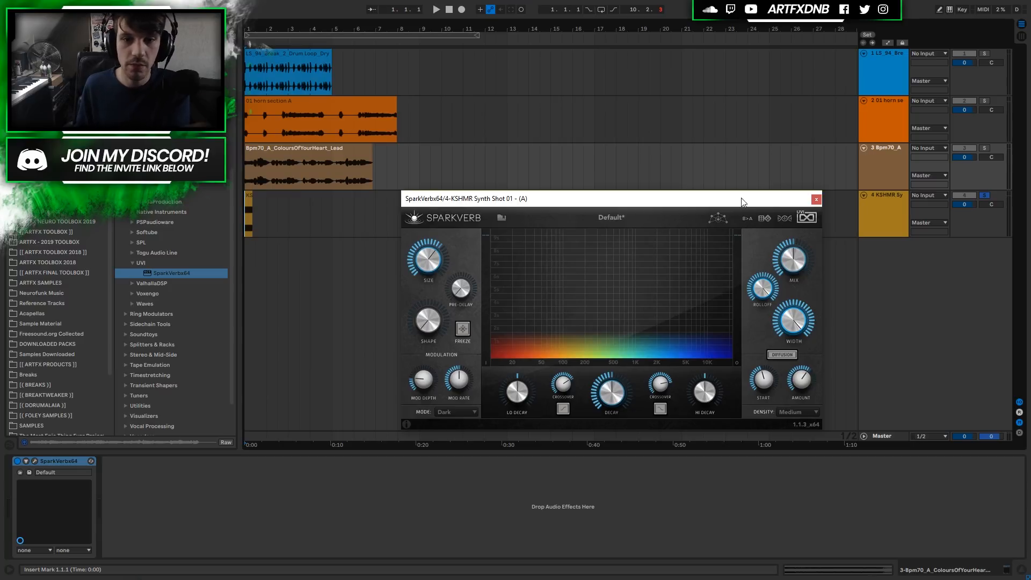
pyautogui.click(769, 215)
pyautogui.click(769, 215)
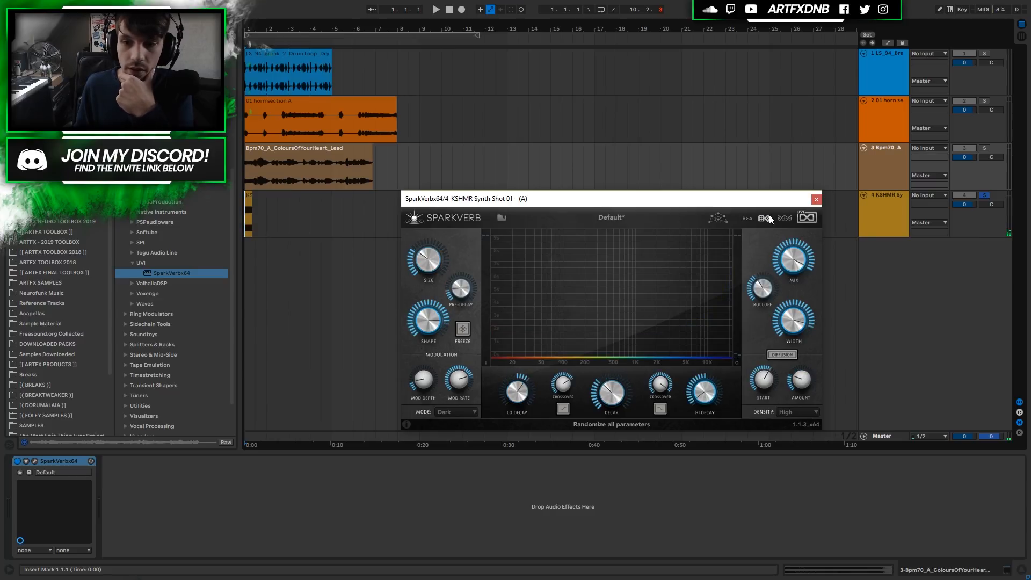
pyautogui.click(769, 215)
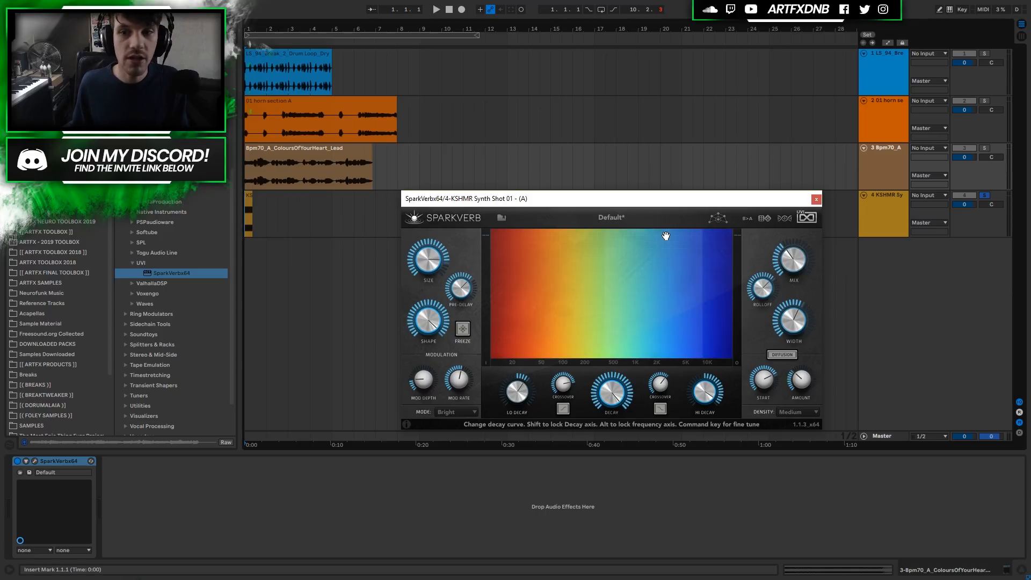
# Play the synth shot through the random SparkVerb settings, randomizing all parameters again between playbacks.
pyautogui.press('space')
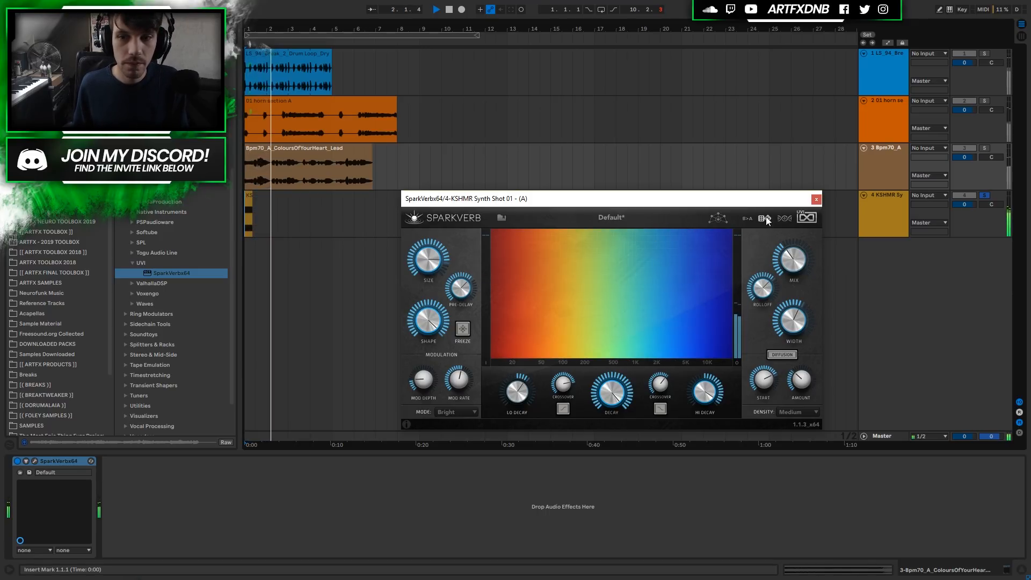
pyautogui.click(765, 218)
pyautogui.press('space')
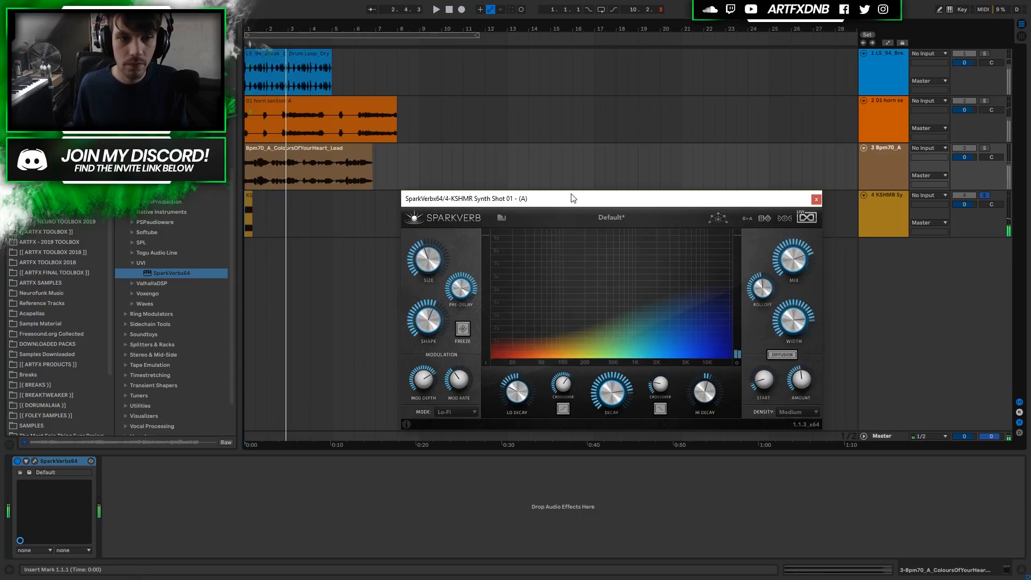
pyautogui.press('space')
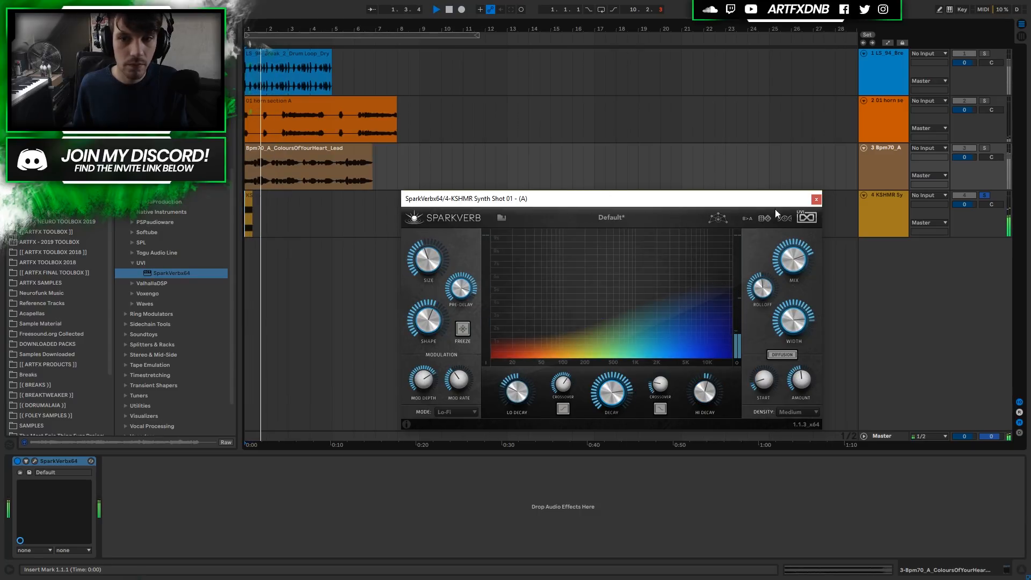
pyautogui.click(764, 219)
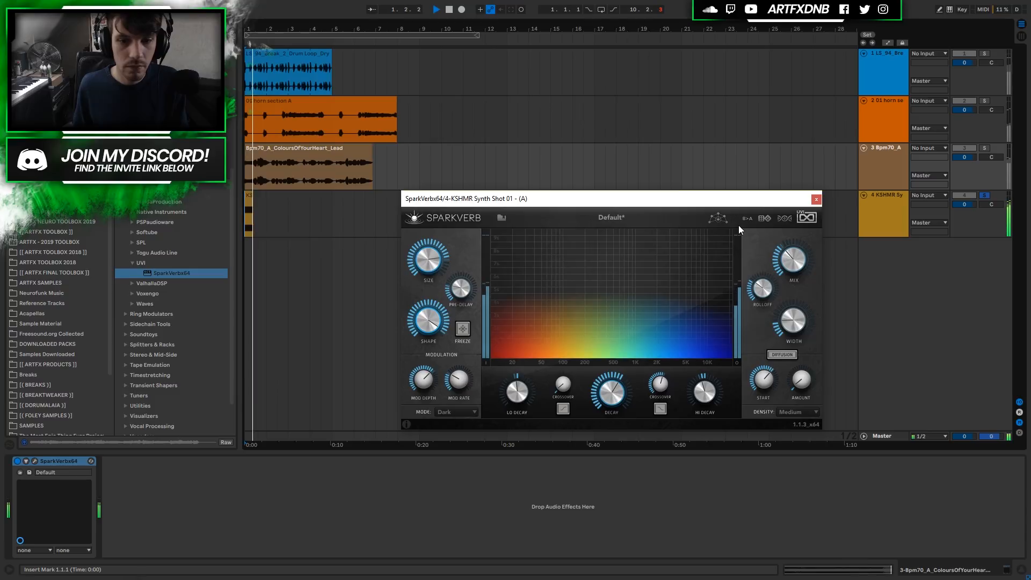
pyautogui.click(764, 219)
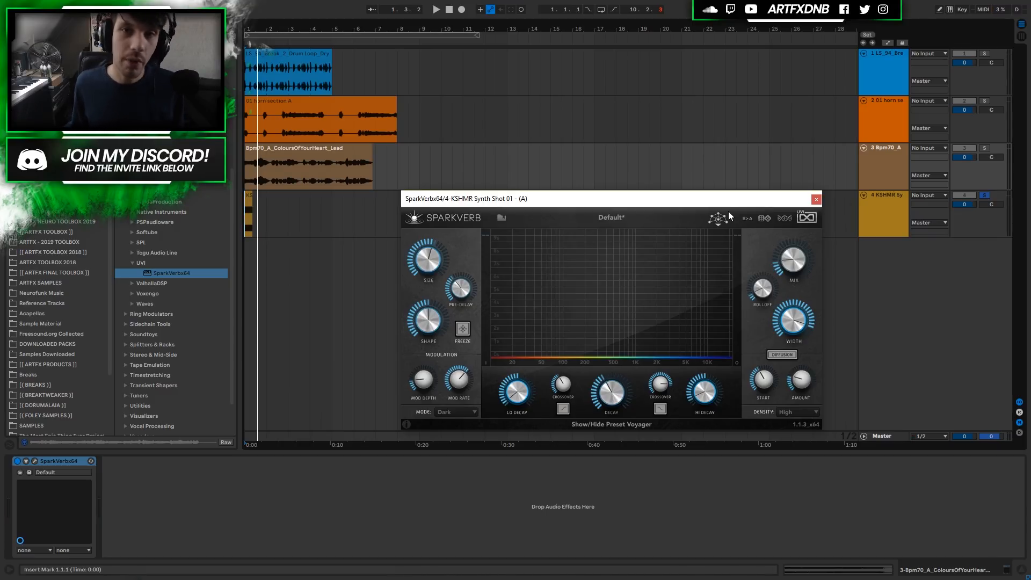
# Mutate all SparkVerb parameters six times and play the synth shot through the mutated reverb.
pyautogui.click(785, 218)
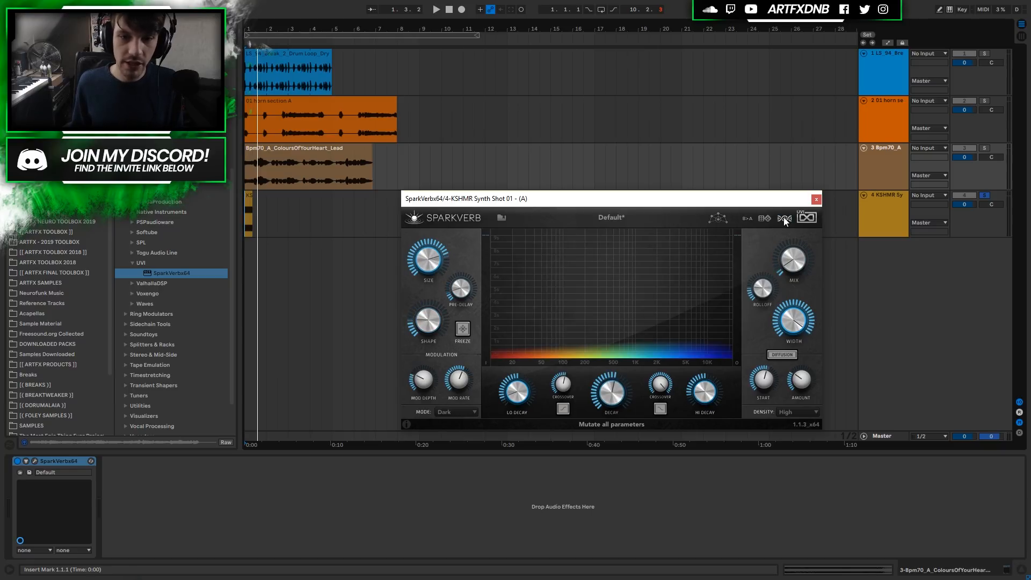
pyautogui.click(785, 218)
pyautogui.click(785, 218)
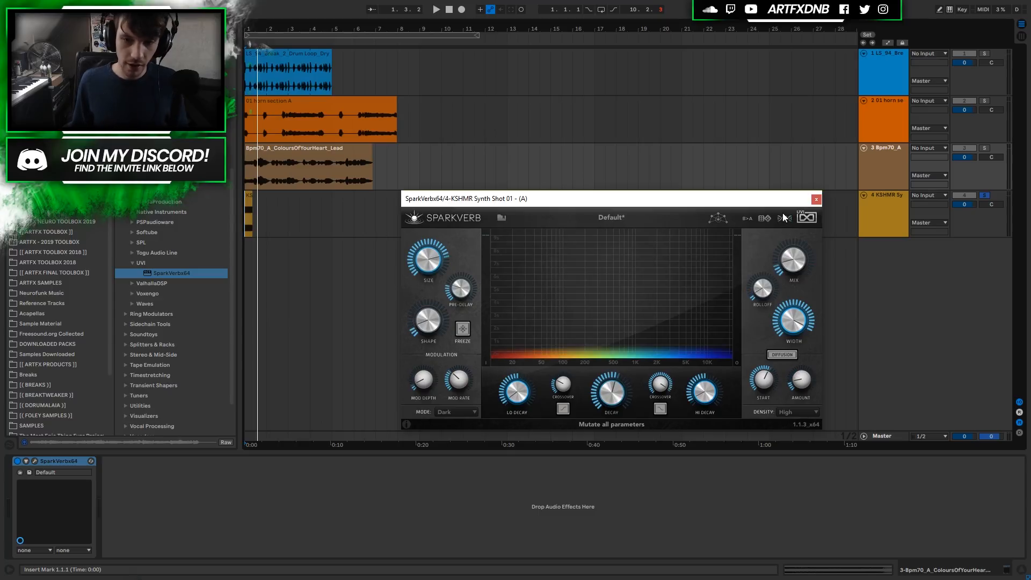
pyautogui.click(785, 217)
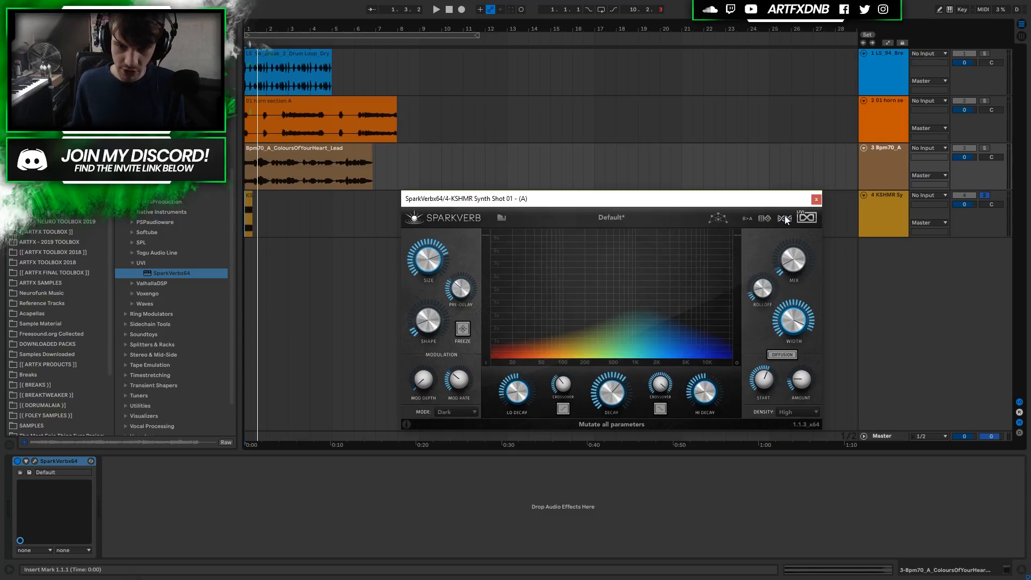
pyautogui.click(784, 217)
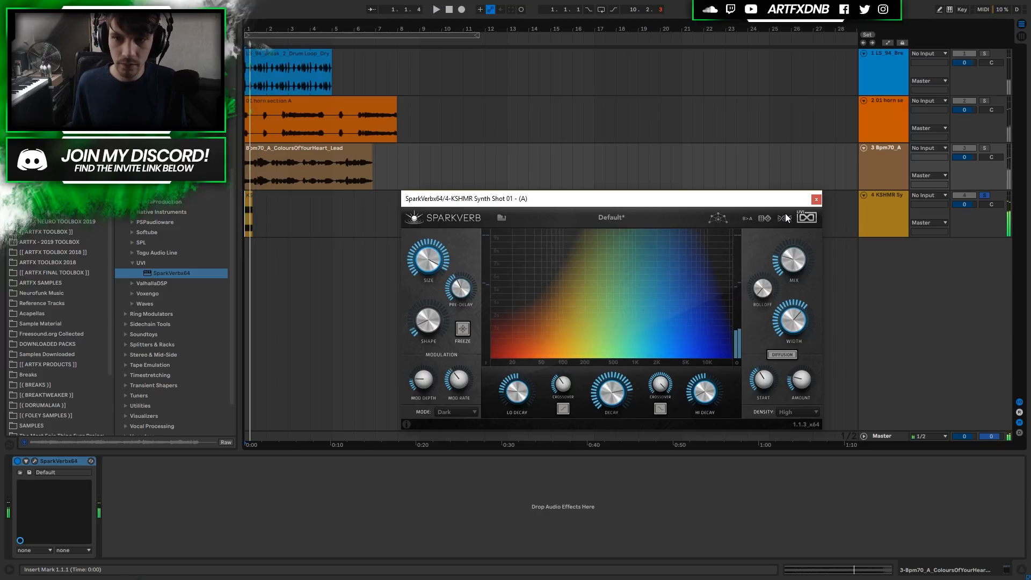
pyautogui.click(785, 220)
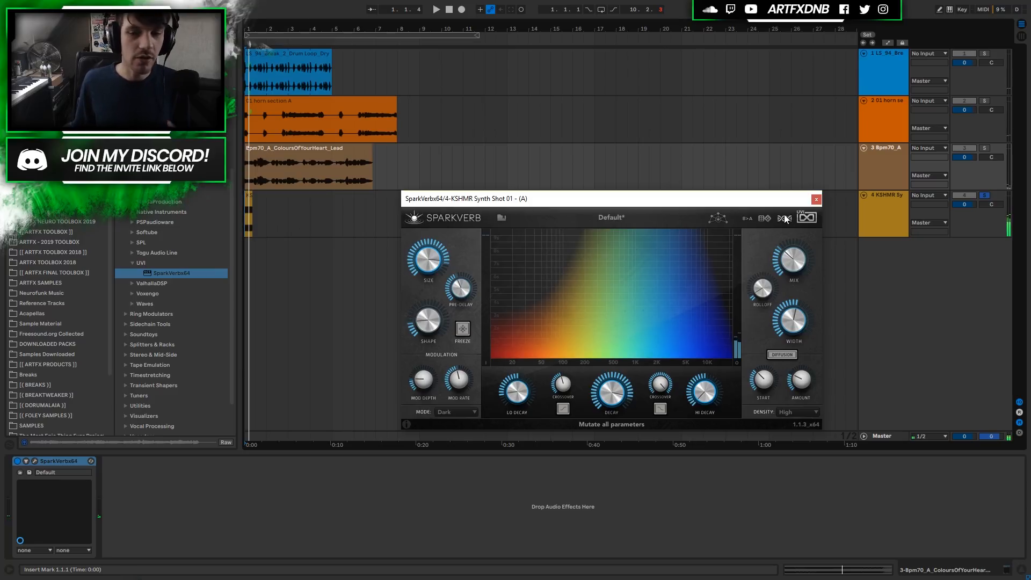
# Load SparkVerb's Default factory preset.
pyautogui.click(616, 216)
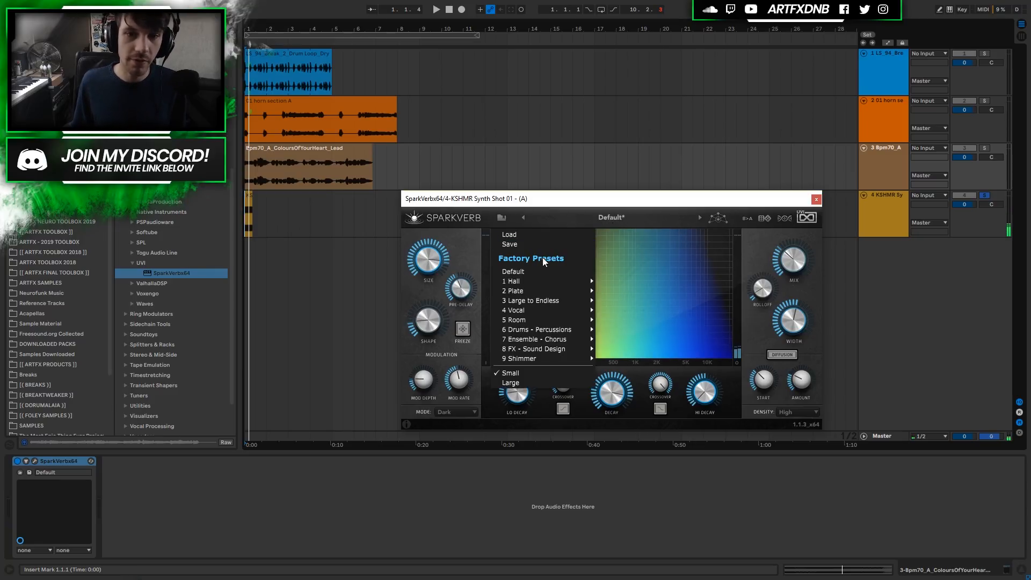
pyautogui.click(533, 273)
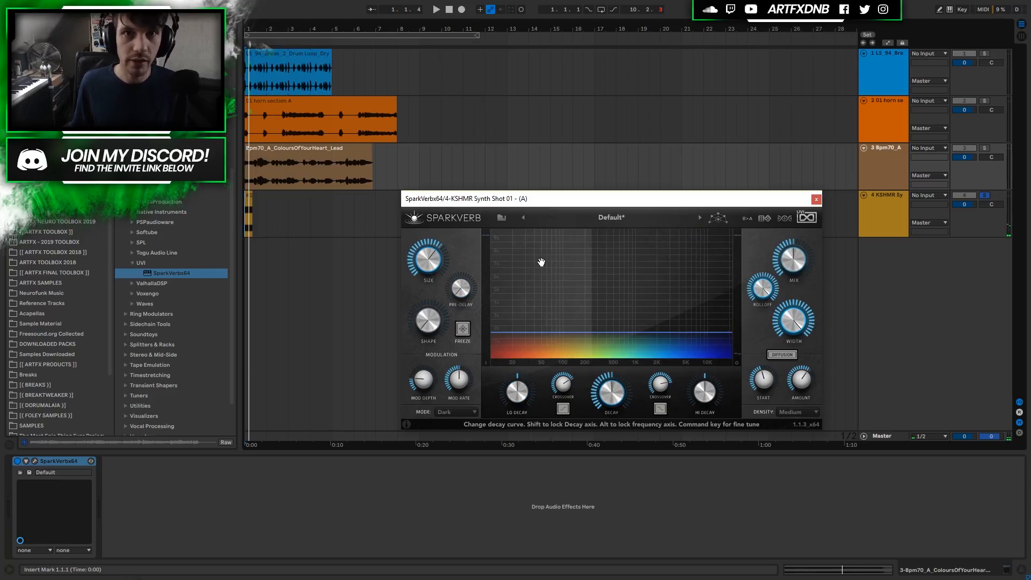